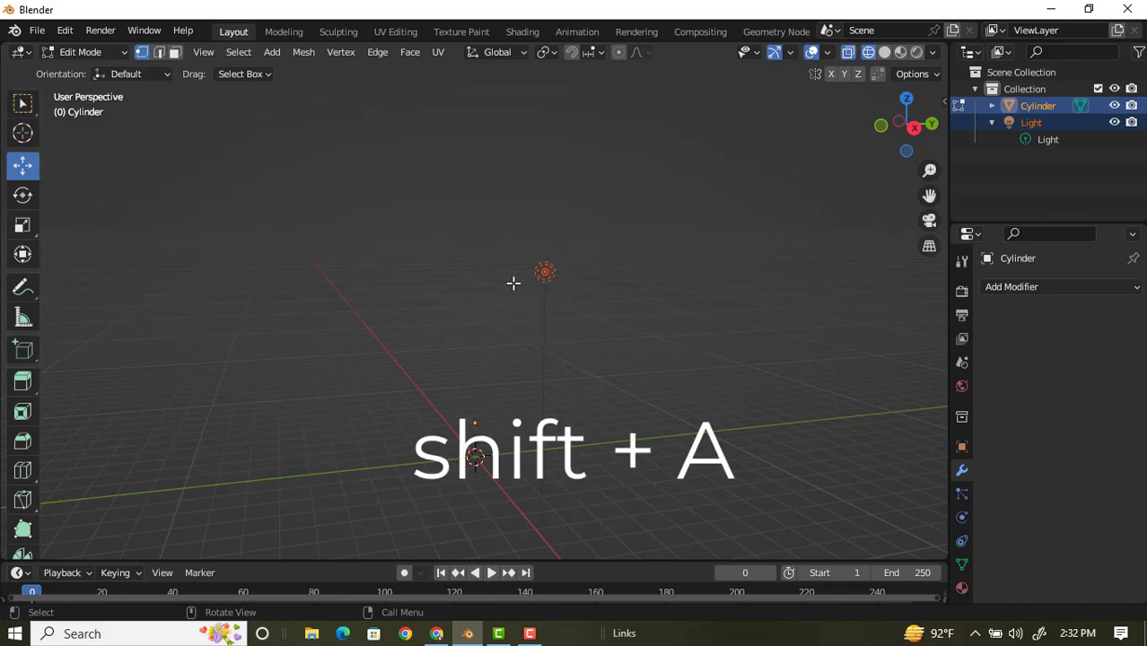
Add a 32-vertex cylinder mesh at the scene origin and zoom in to frame it
key(shift+a)
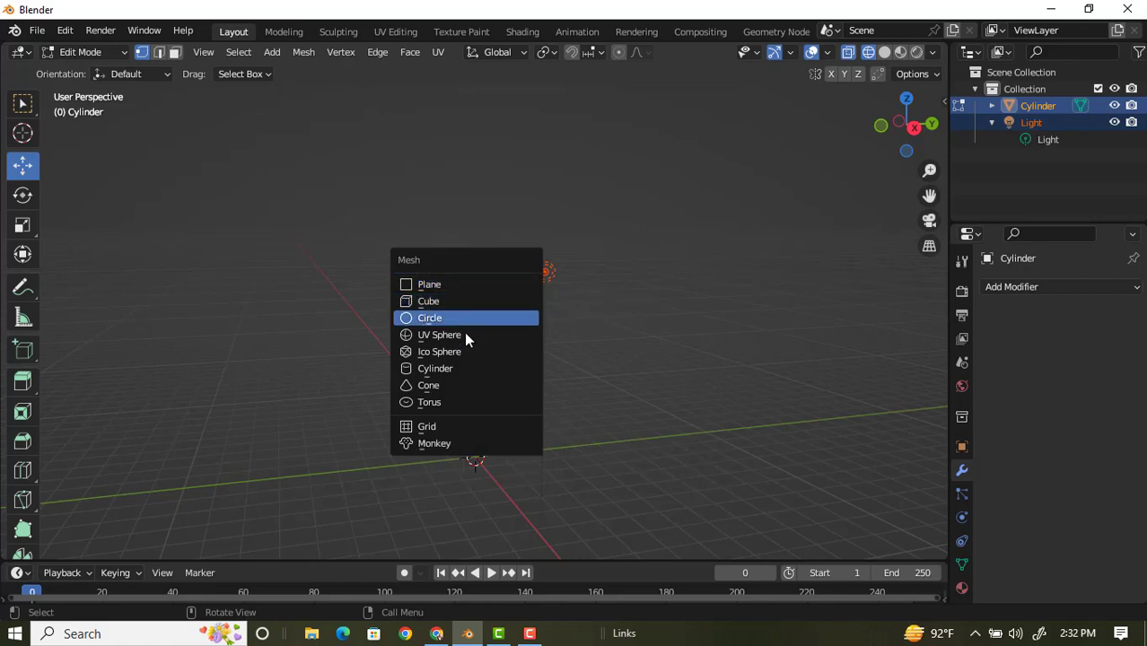
click(461, 368)
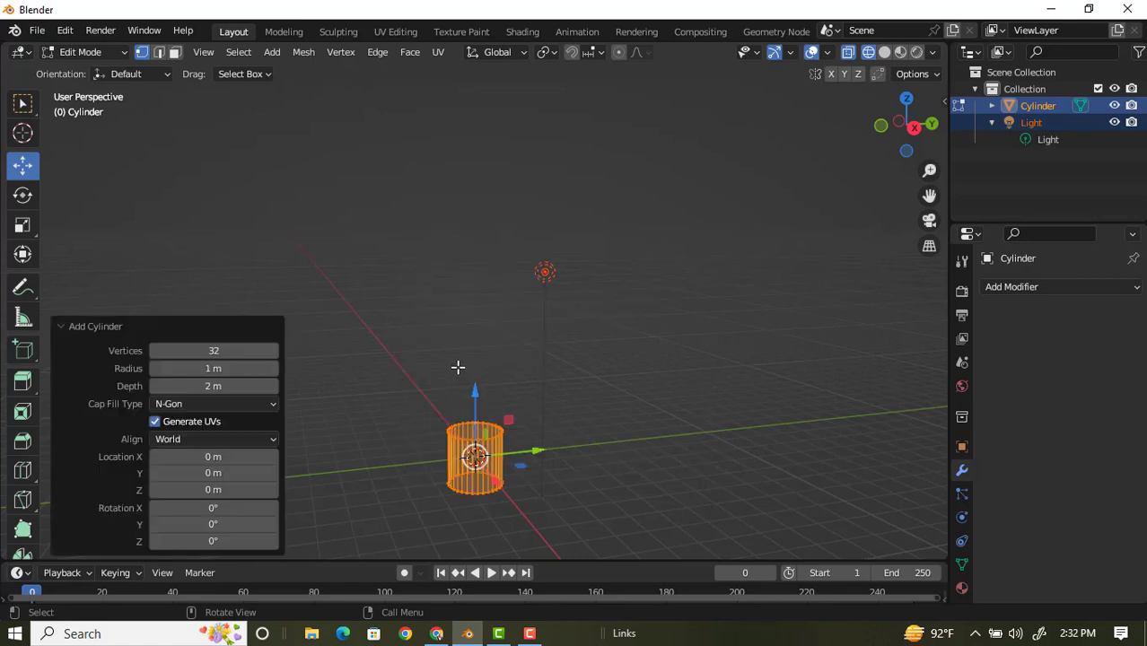
click(511, 341)
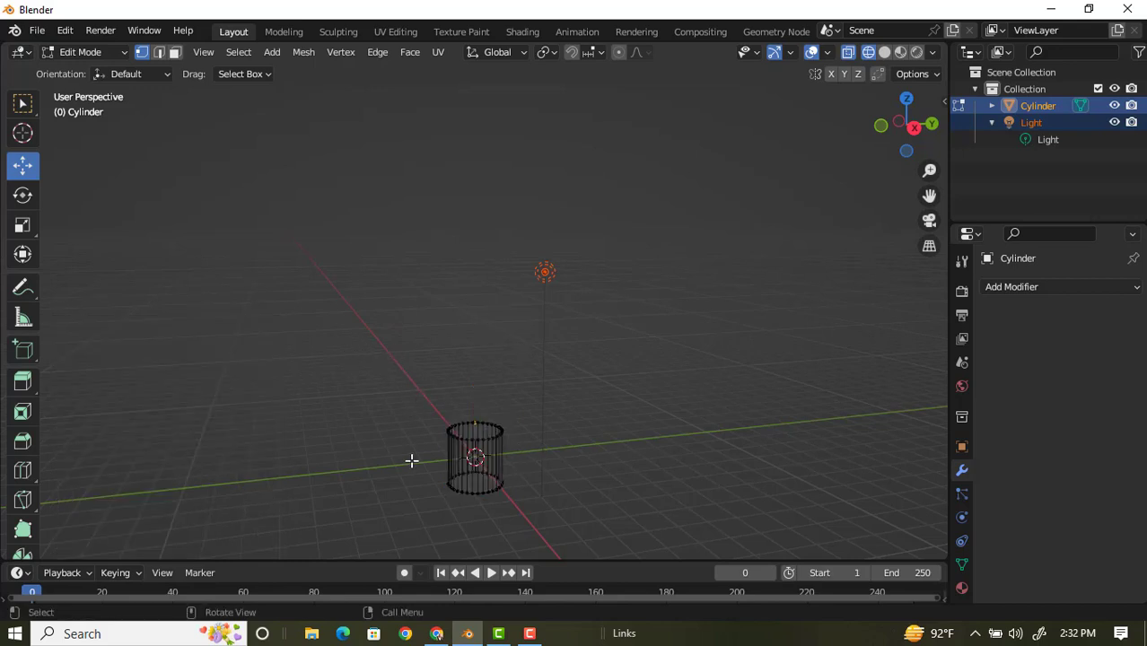
scroll(467, 535, up, 4)
scroll(520, 422, down, 1)
scroll(548, 353, down, 2)
middle_drag(462, 358, 458, 403)
scroll(480, 365, up, 2)
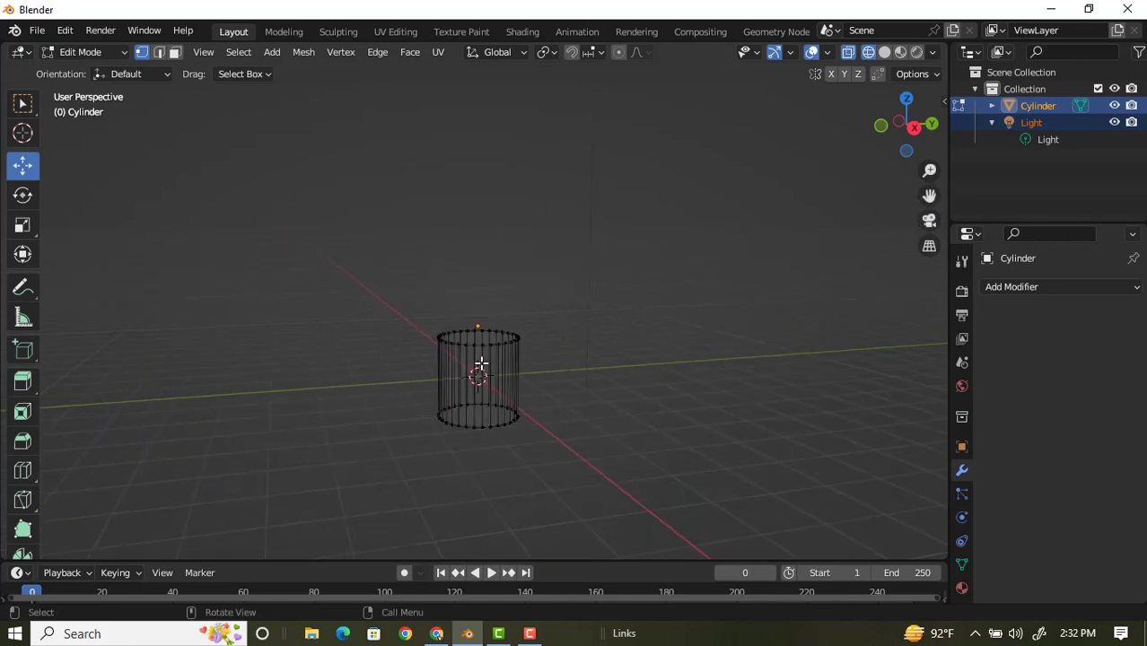
scroll(481, 359, up, 2)
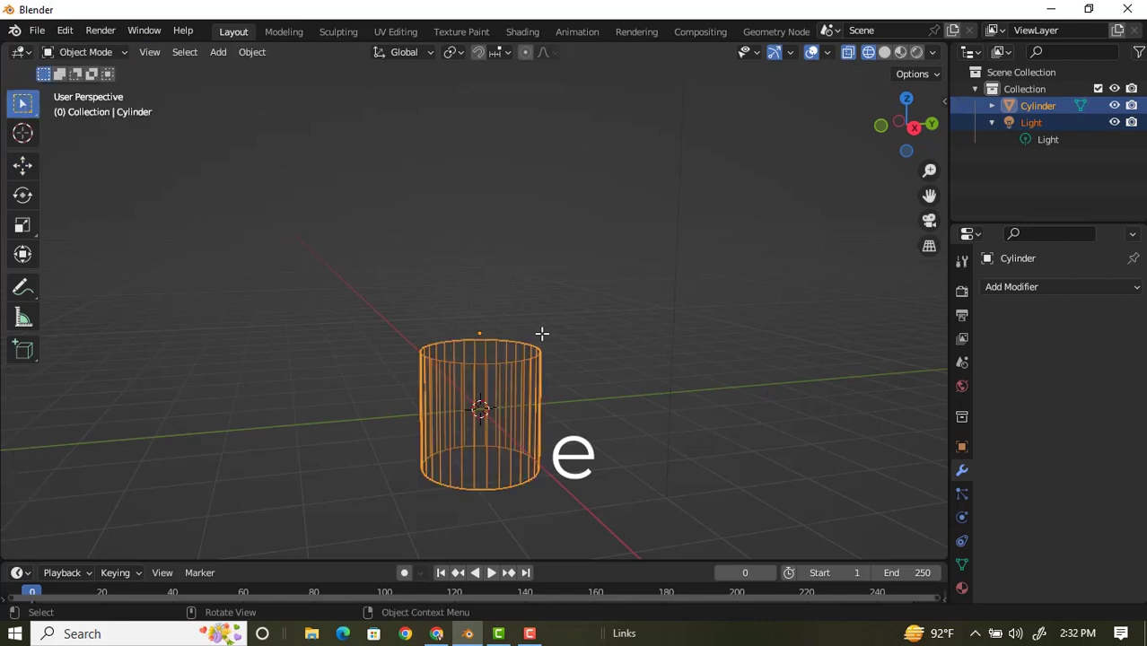
Confirm the top vertices' Z scale and extrude the top face up 3.9864 m
click(418, 259)
key(e)
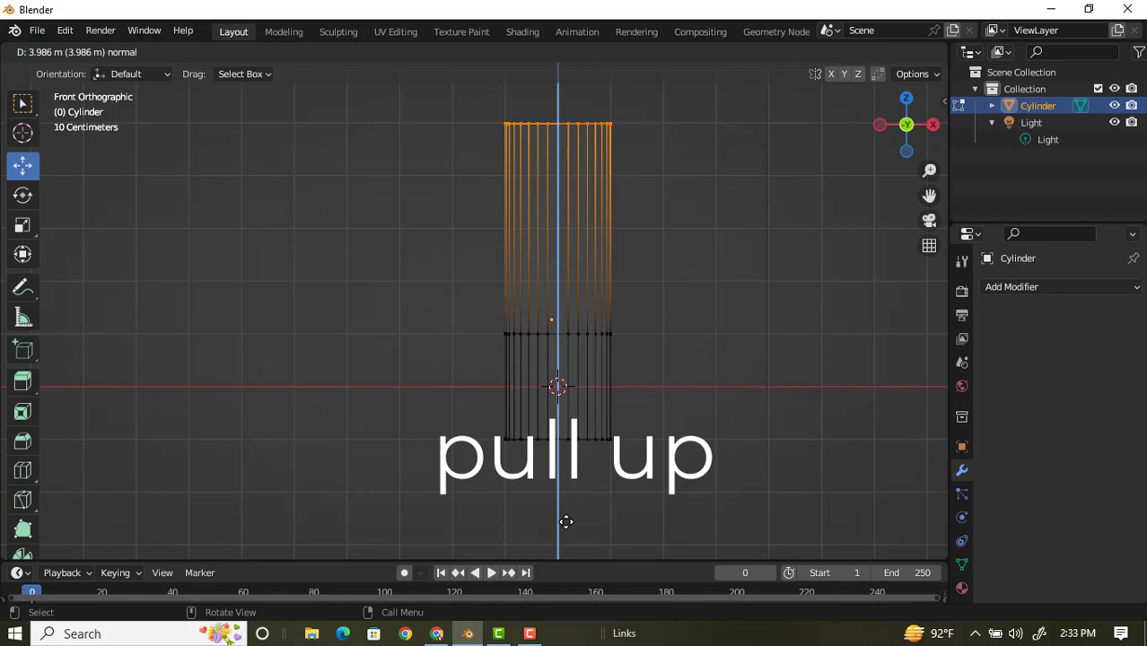
click(566, 521)
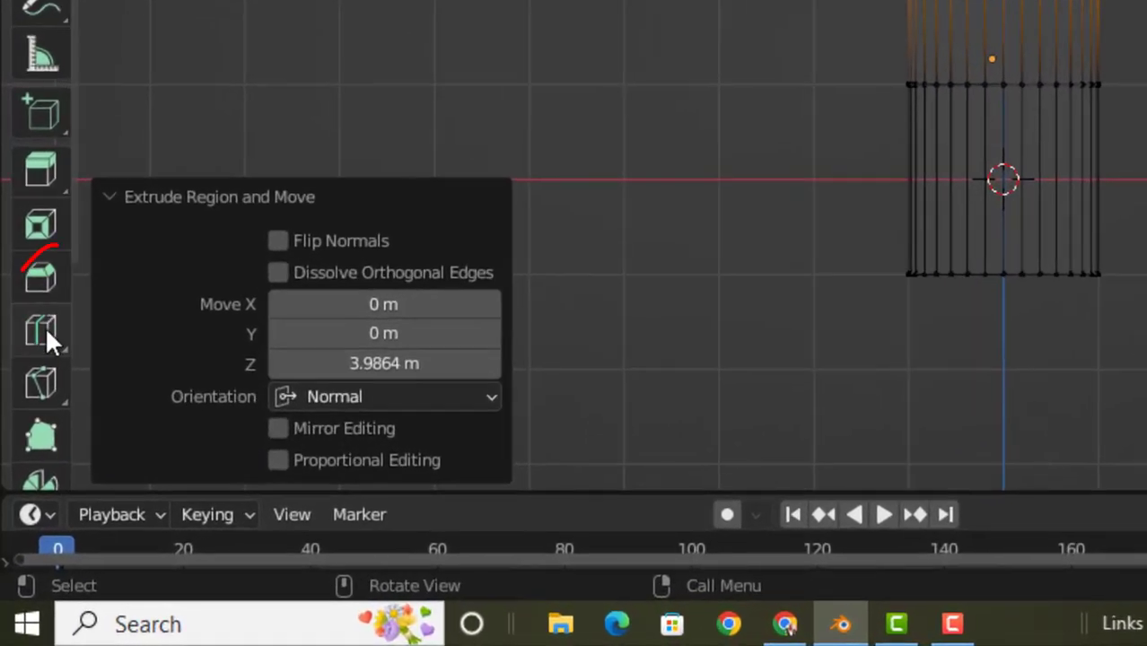
Cut horizontal edge loops across the cylinder body, including one near the base
click(23, 468)
click(1058, 37)
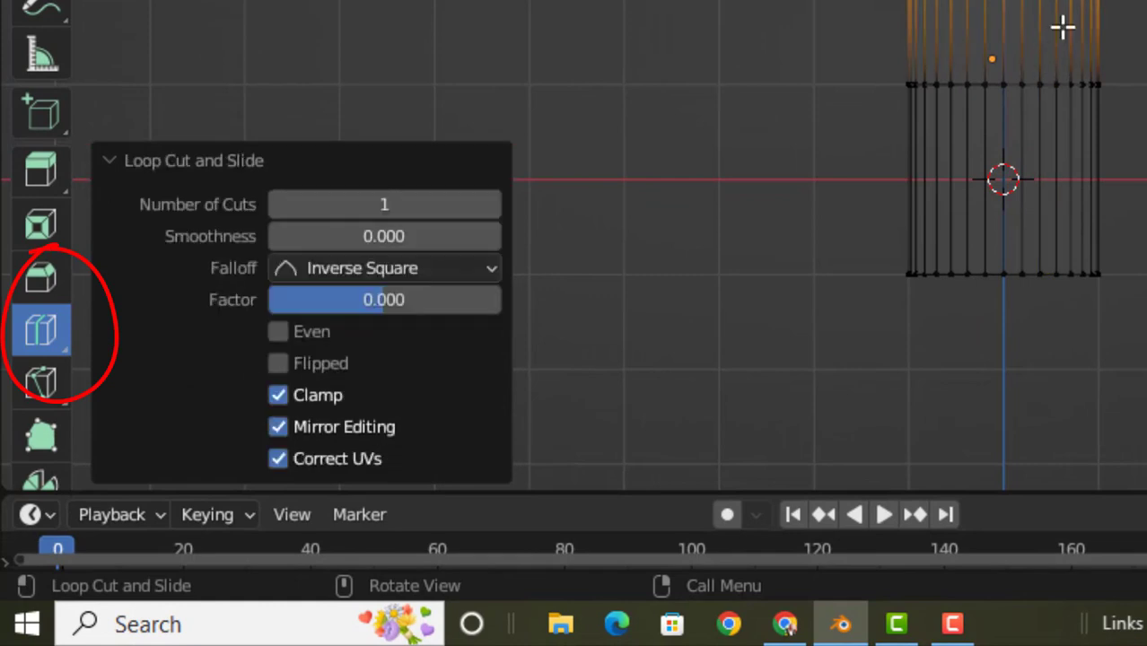
key(alt+a)
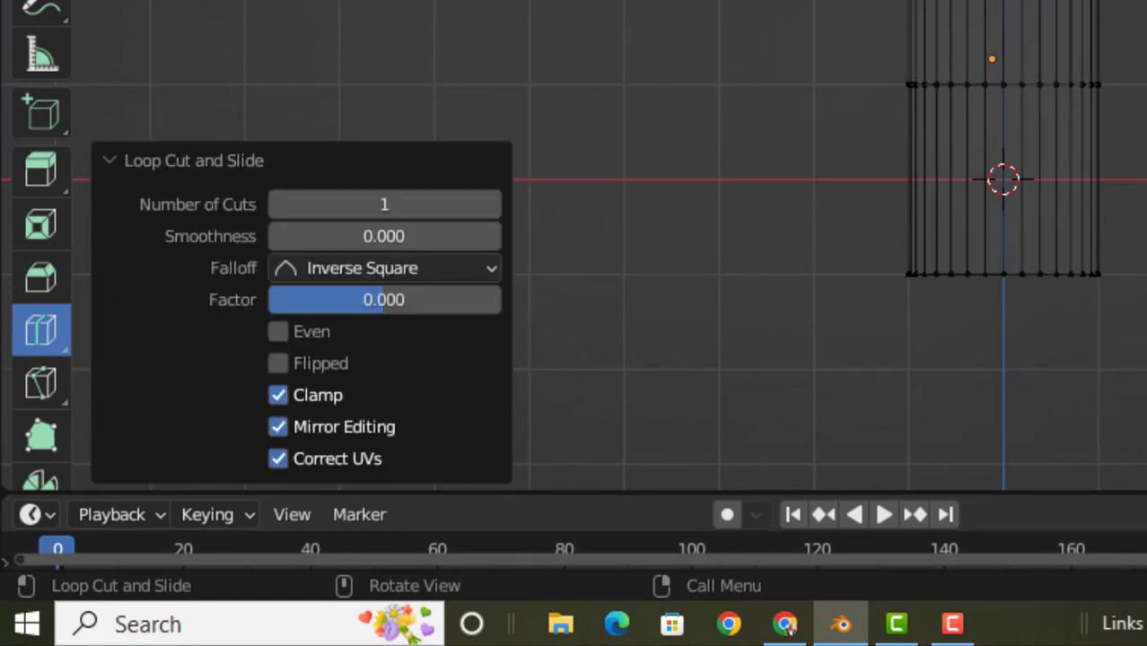
click(1001, 255)
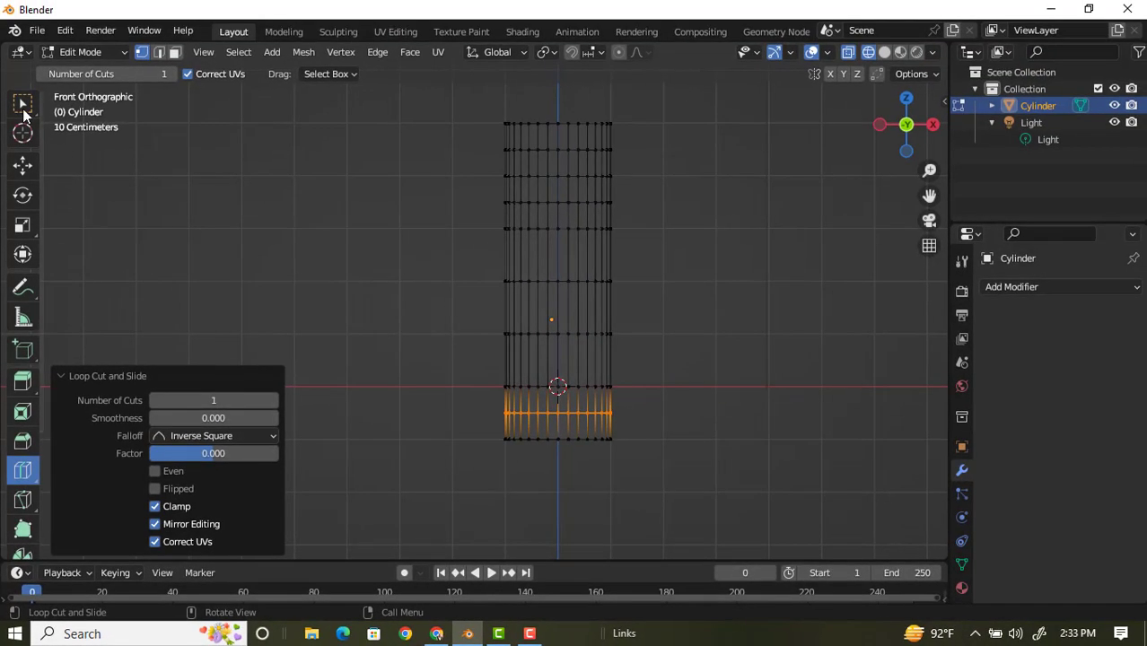
click(22, 103)
Select the bottom vertex ring and scale it down to taper the base
click(410, 350)
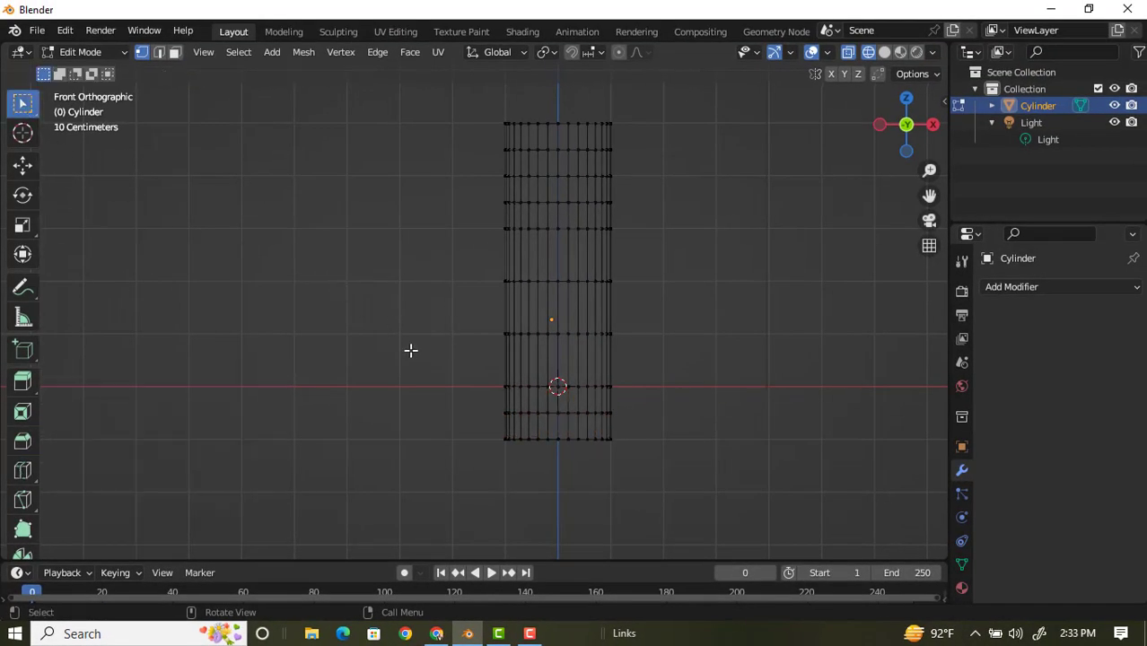
drag(488, 429, 743, 456)
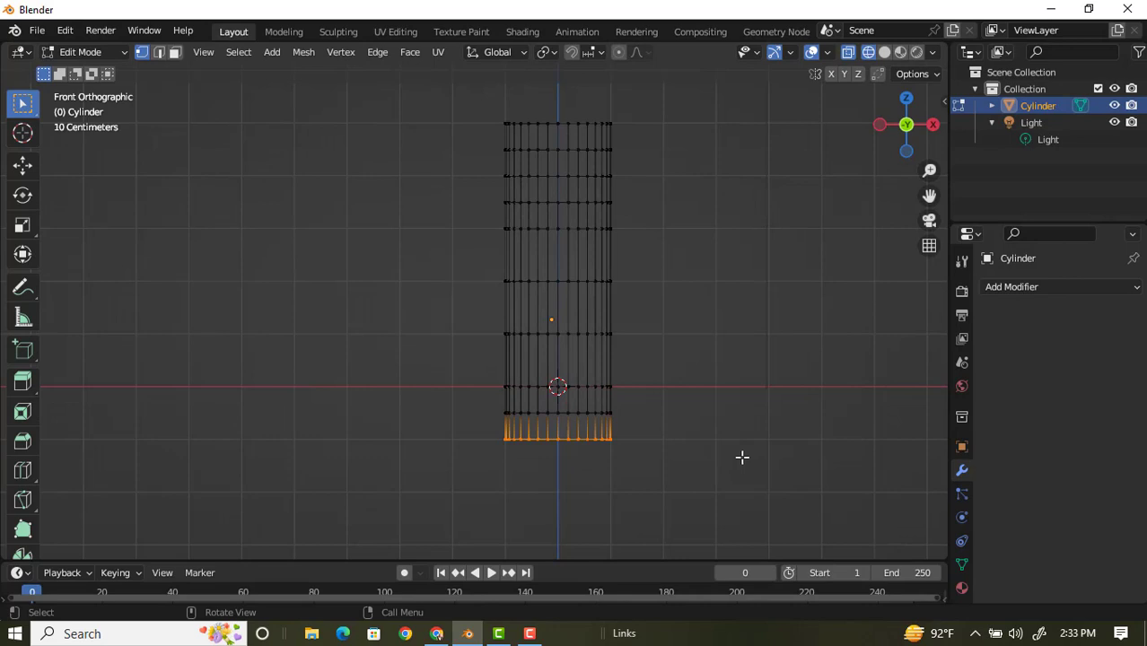
key(s)
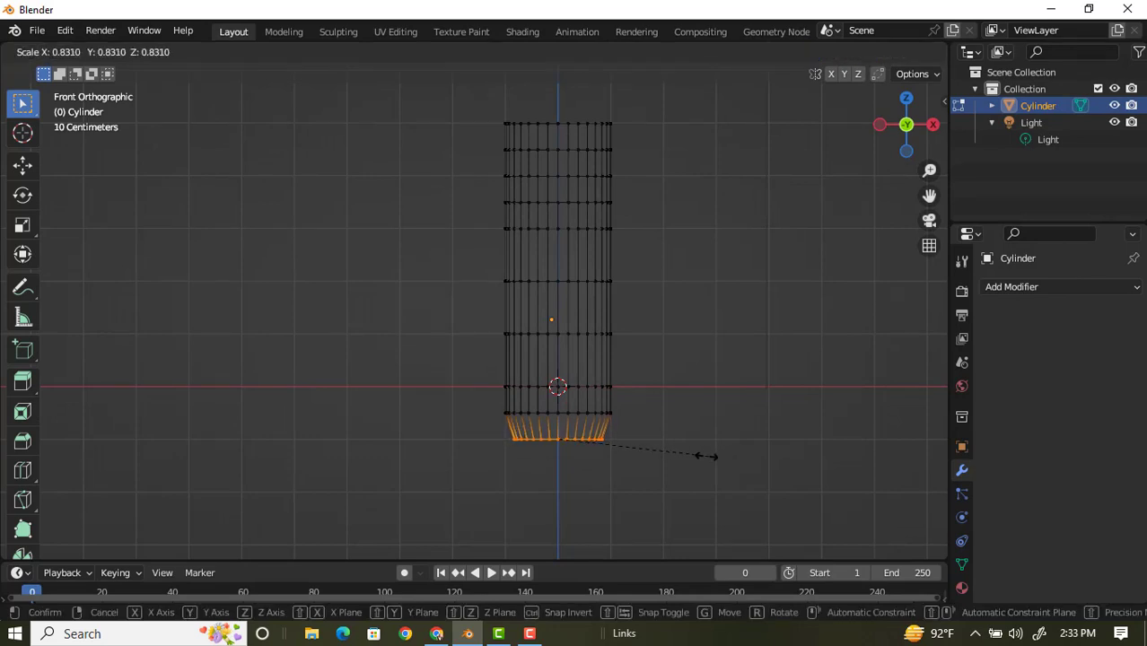
click(684, 451)
Select the middle vertex loop and scale it inward to 0.821
mouse_move(463, 318)
mouse_down()
mouse_move(627, 359)
mouse_move(654, 345)
mouse_up()
key(s)
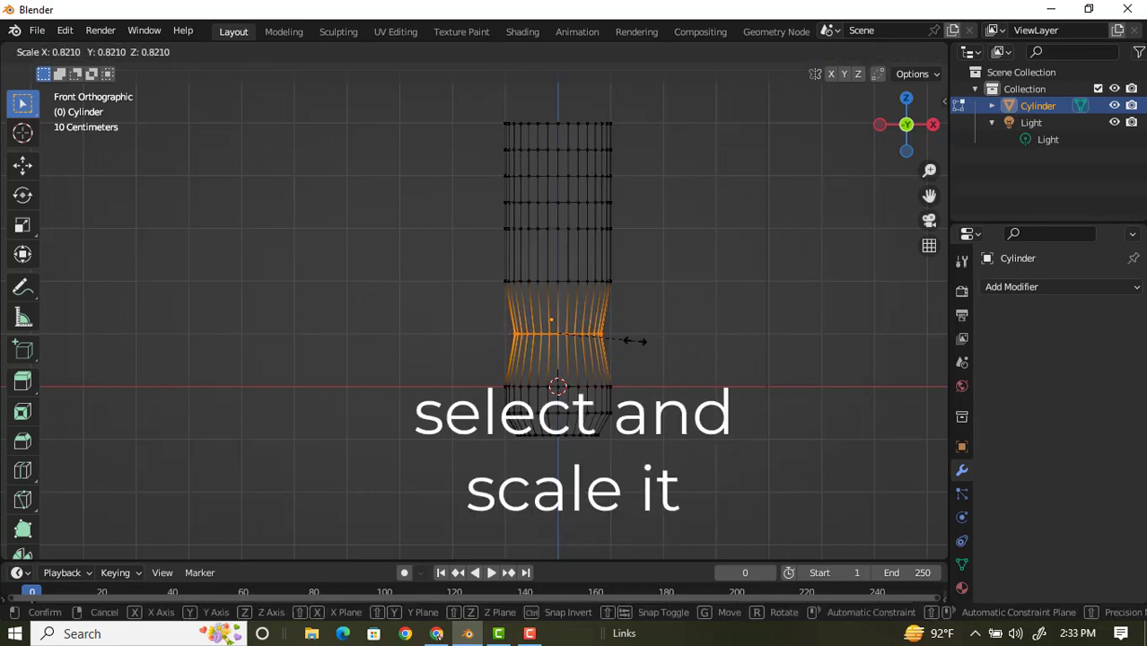
click(634, 340)
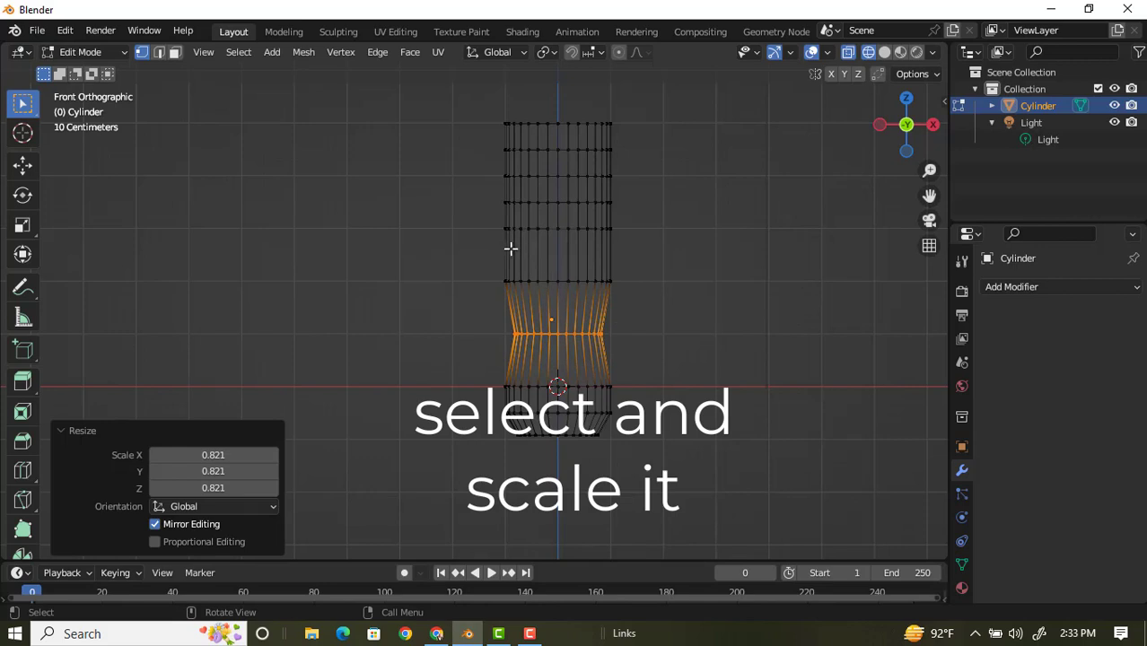
Cut two edge loops into the upper part of the bottle body
click(21, 471)
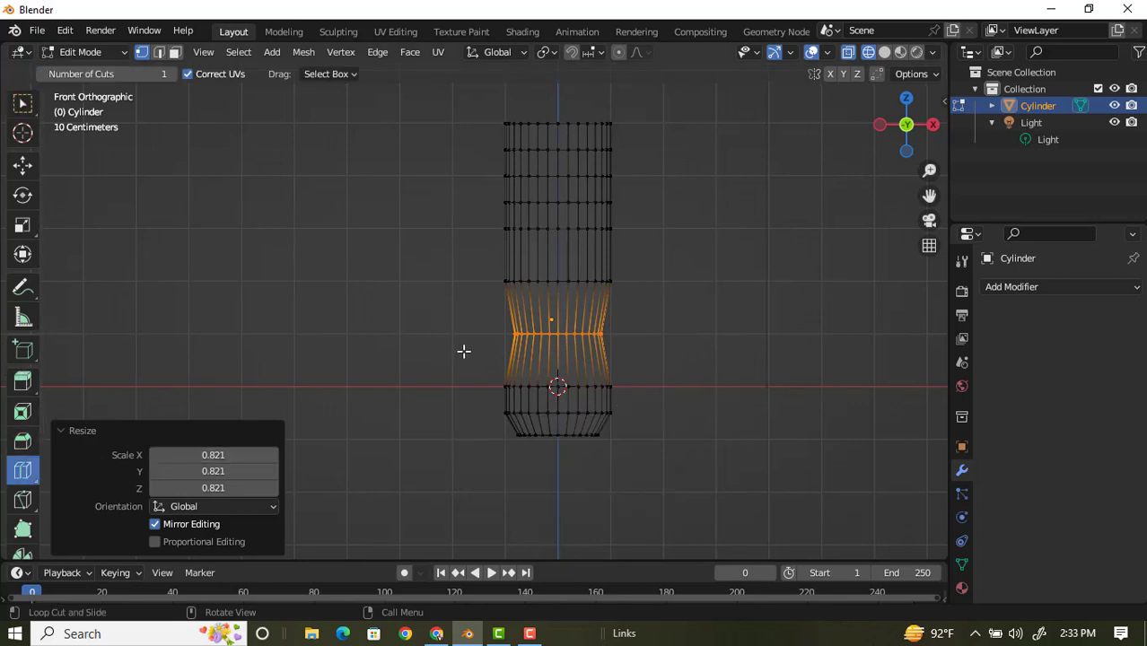
click(540, 260)
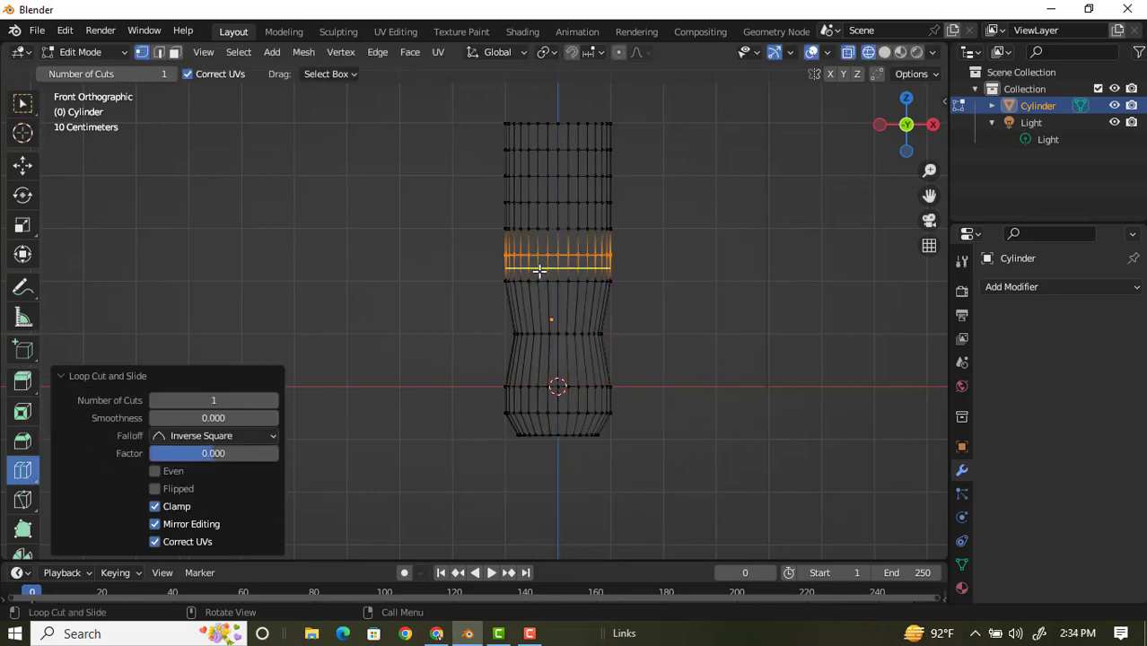
click(546, 242)
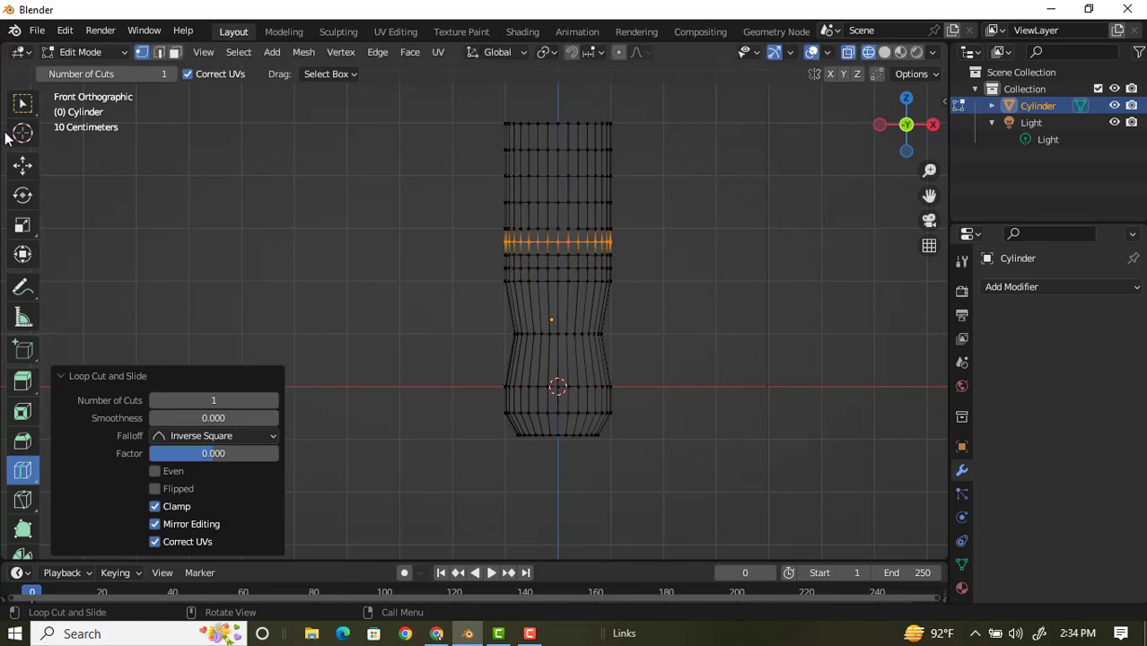
Box-select the band of faces in the upper body
click(22, 103)
click(492, 278)
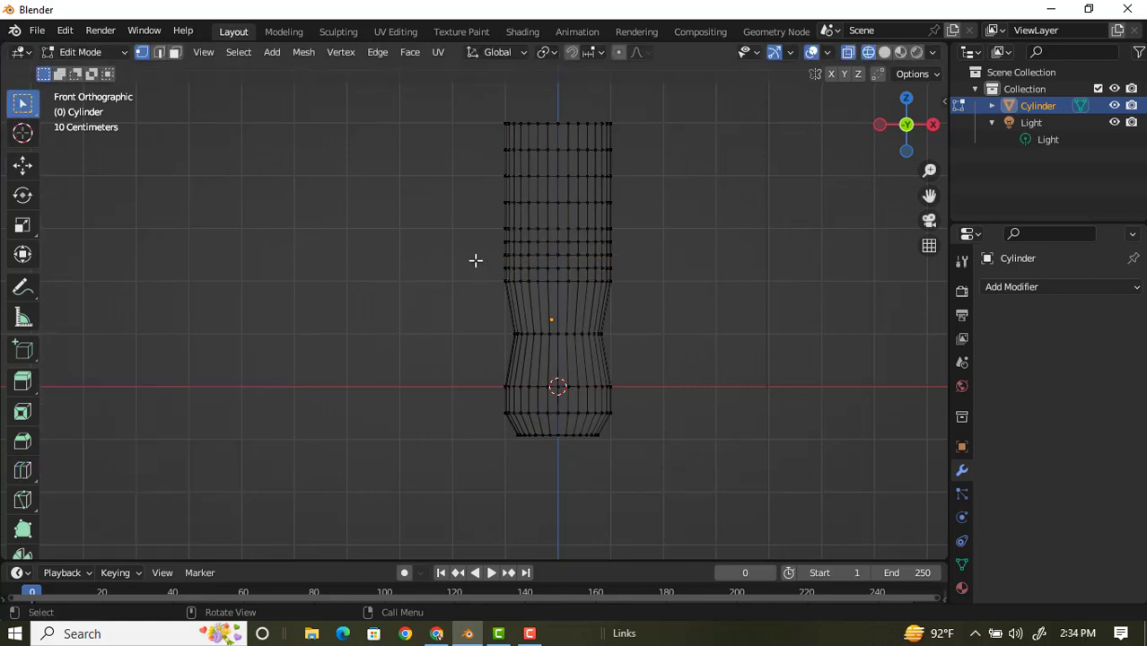
drag(481, 259, 650, 272)
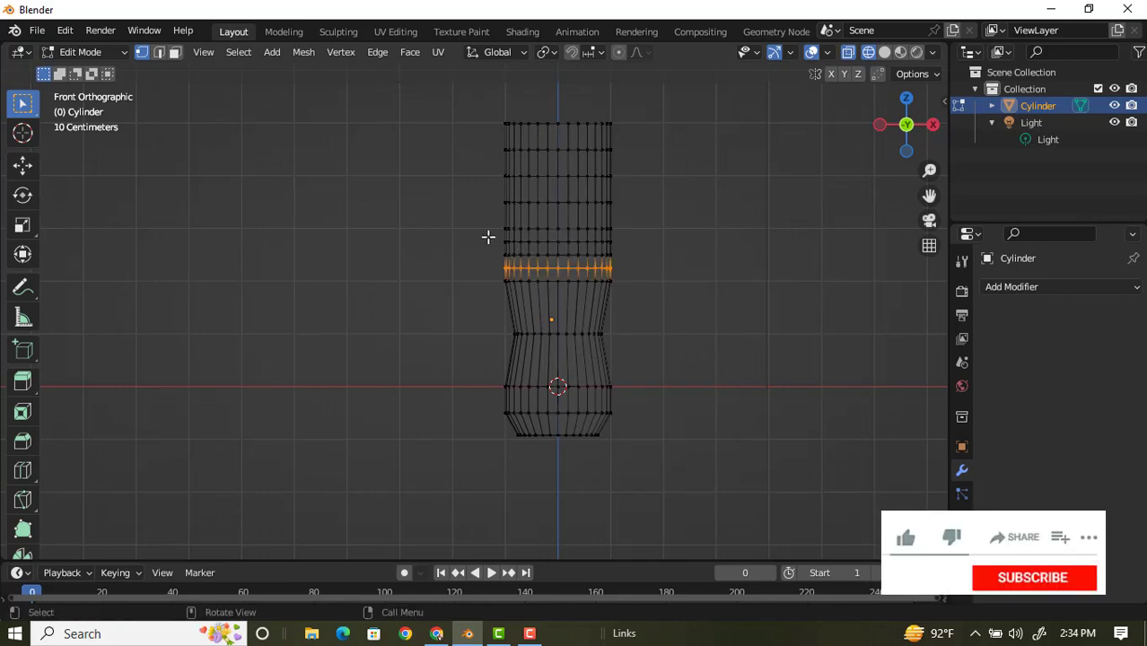
drag(487, 237, 632, 268)
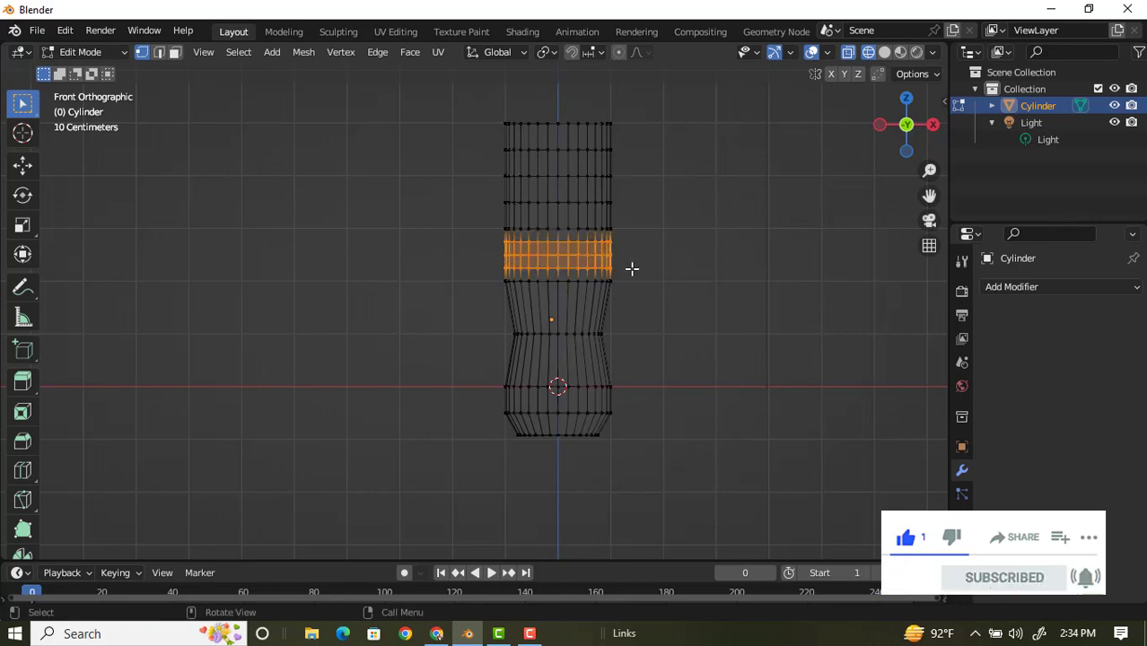
Scale the upper band to 0.967 and the top rows of the bottle to 0.830
key(s)
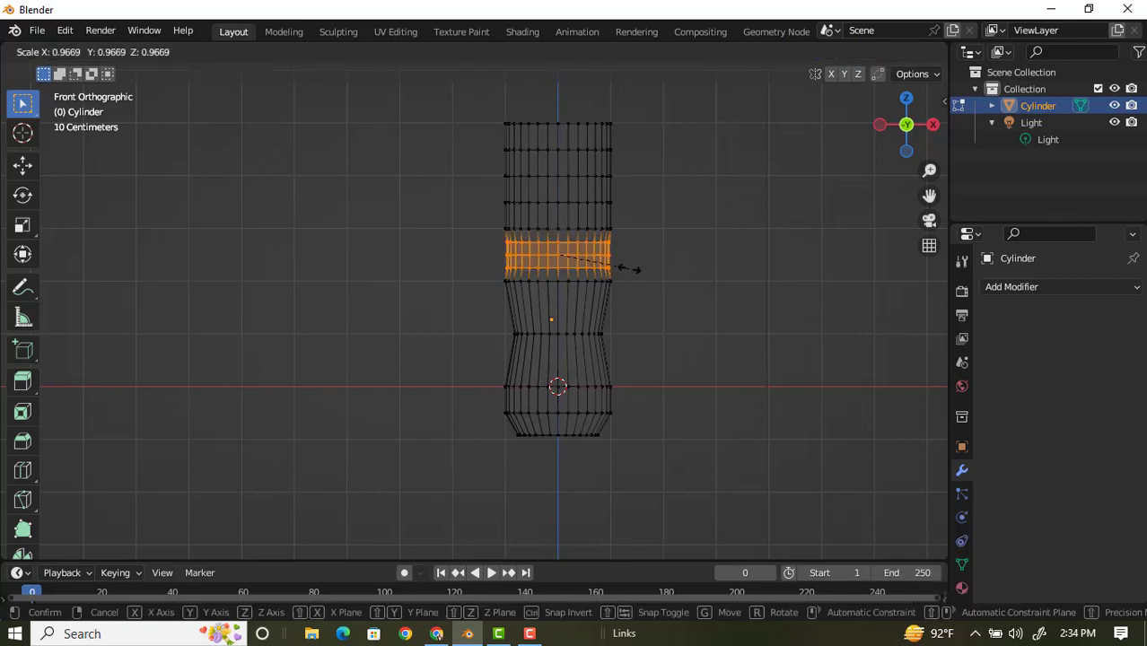
click(628, 268)
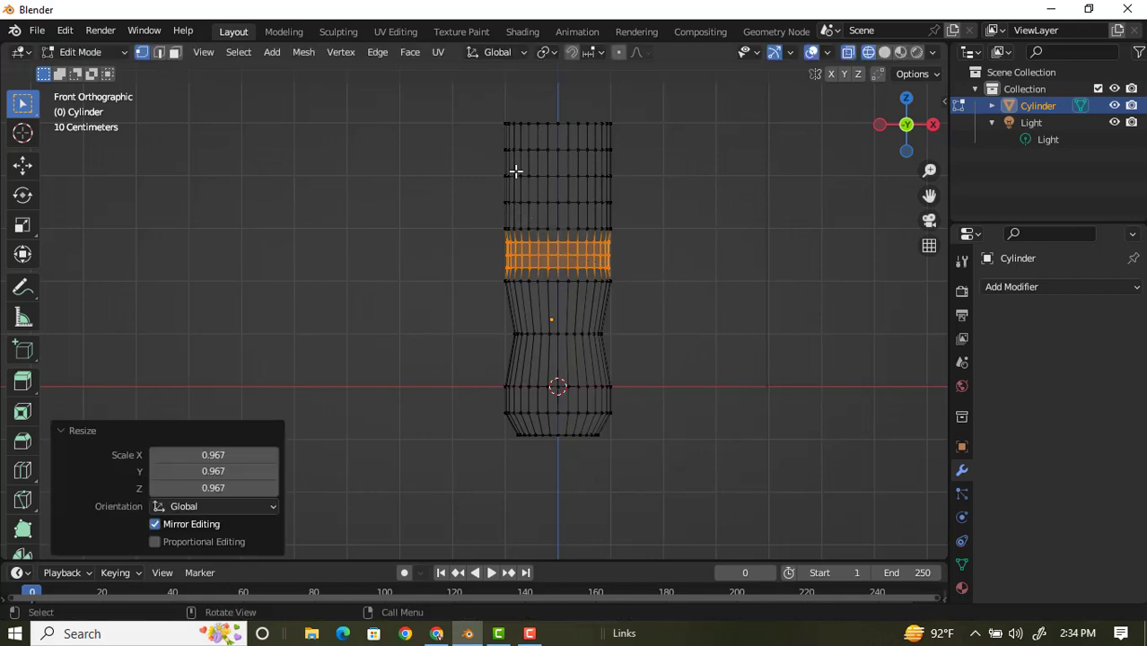
mouse_move(481, 105)
mouse_down()
mouse_move(682, 166)
mouse_move(700, 155)
mouse_up()
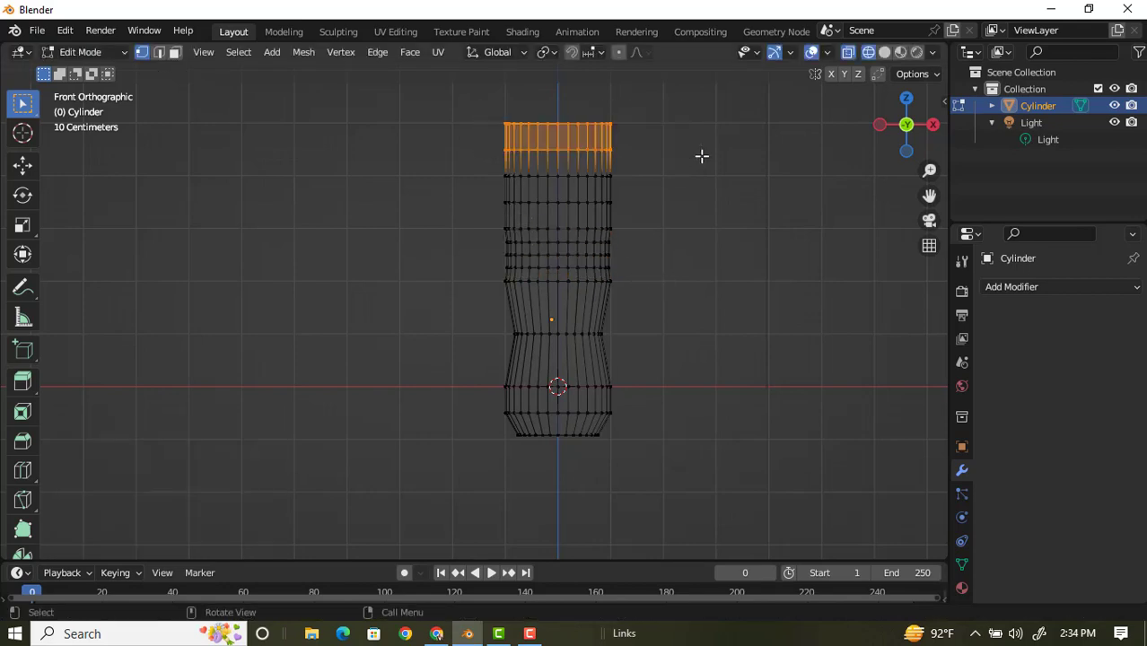
key(s)
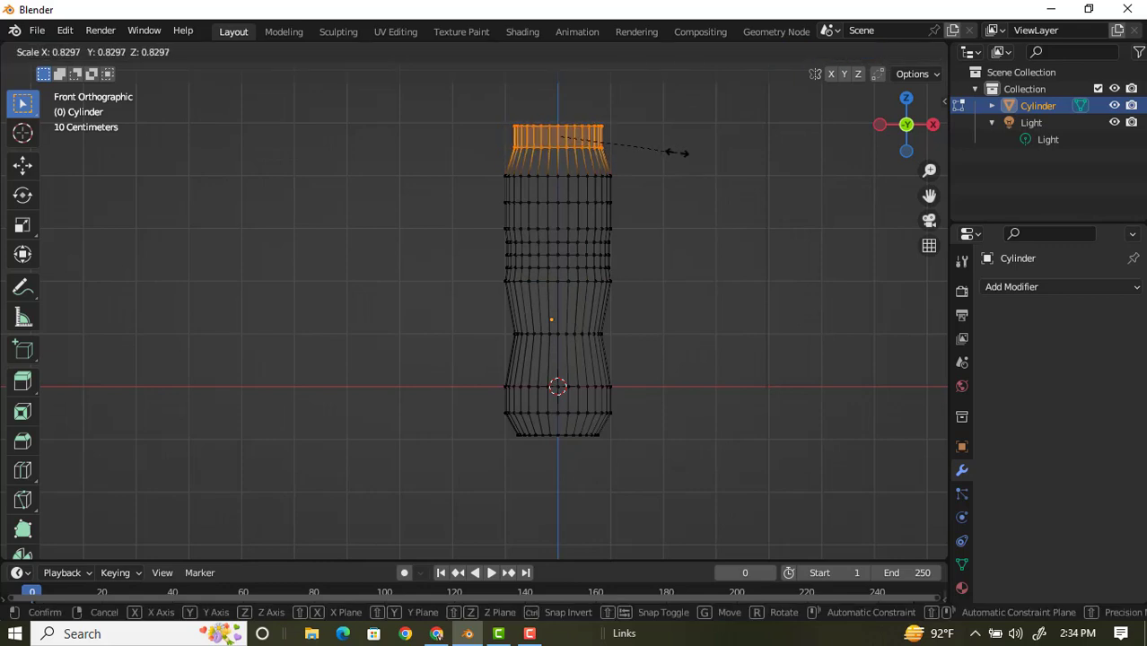
click(678, 152)
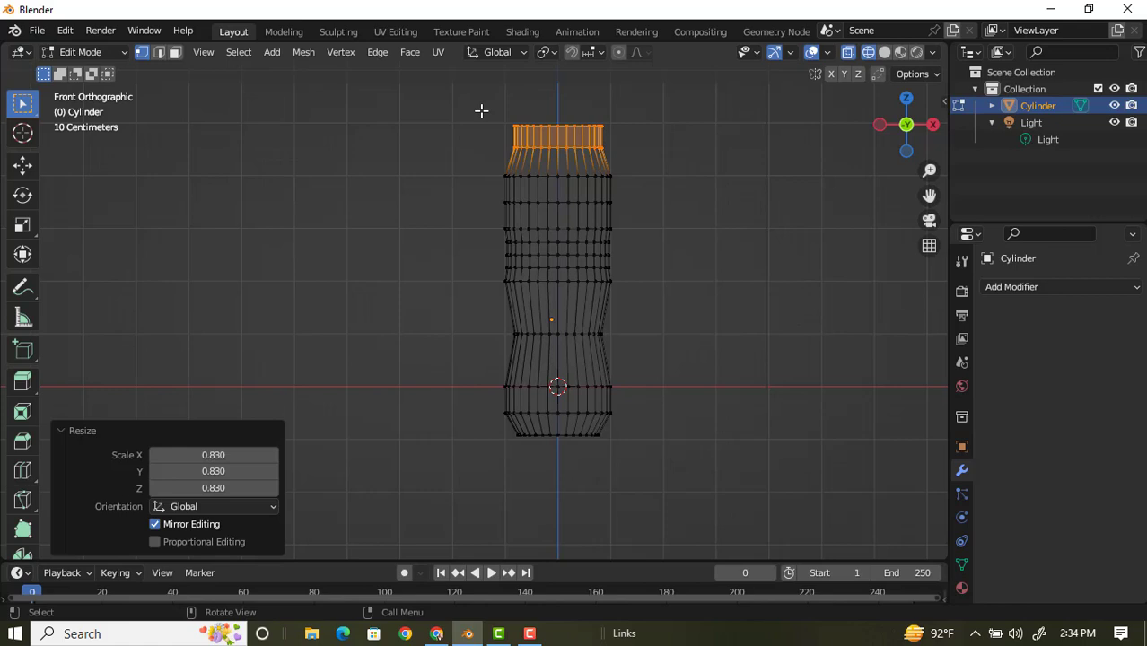
Shrink the topmost ring to 0.821 and start extruding it upward about 0.478 m
drag(481, 105, 660, 136)
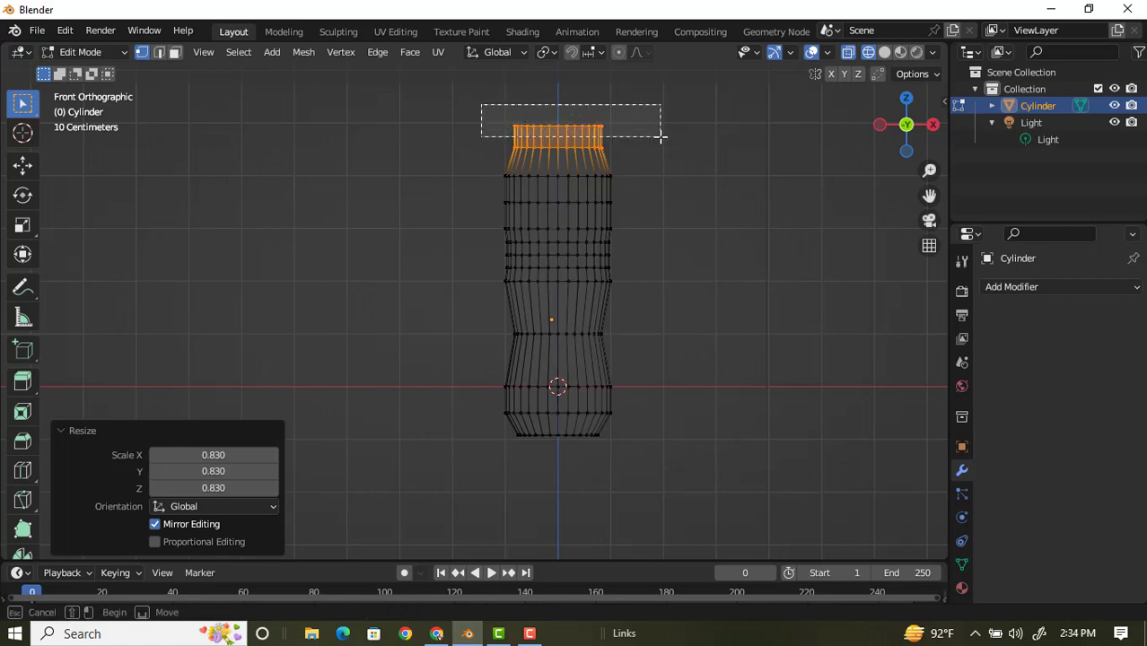
key(s)
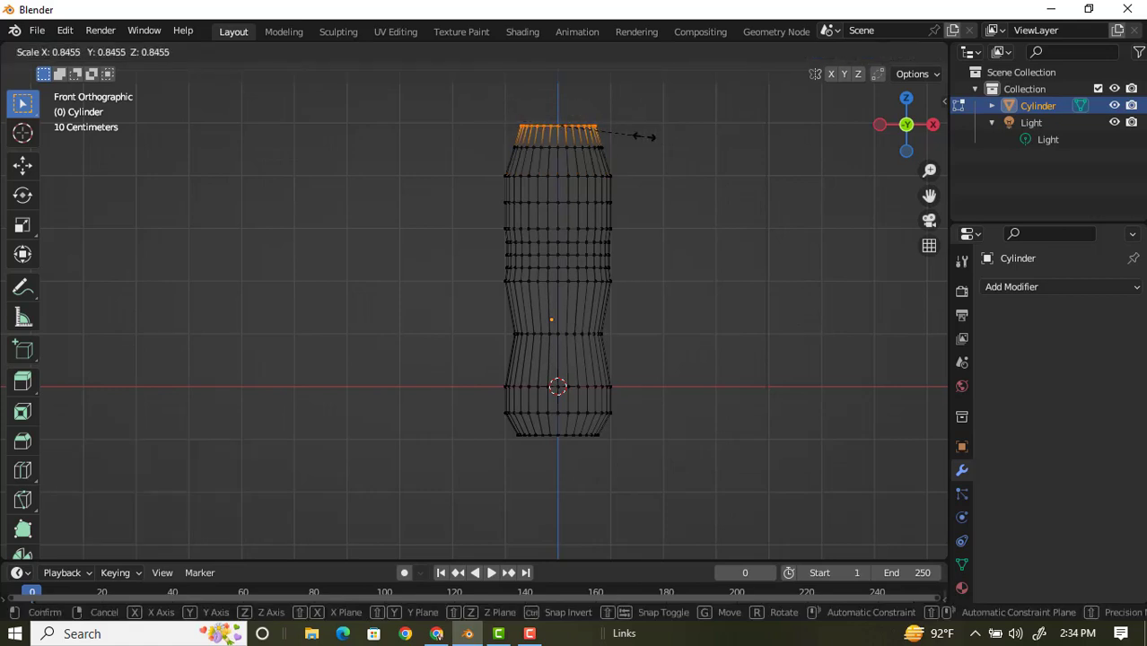
click(642, 136)
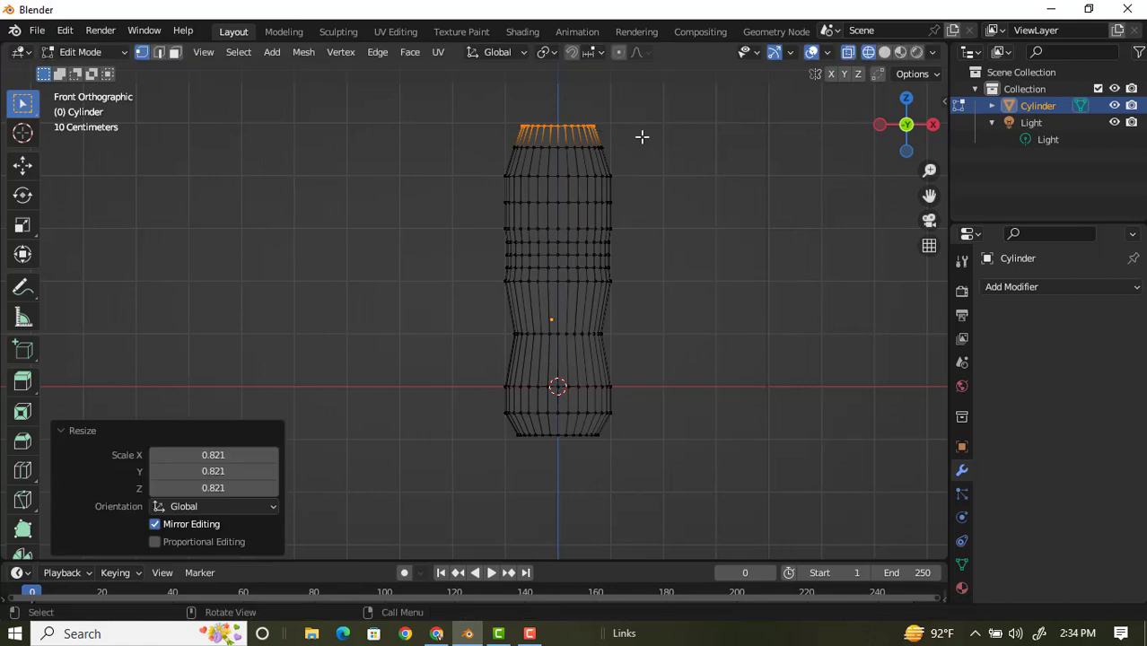
key(e)
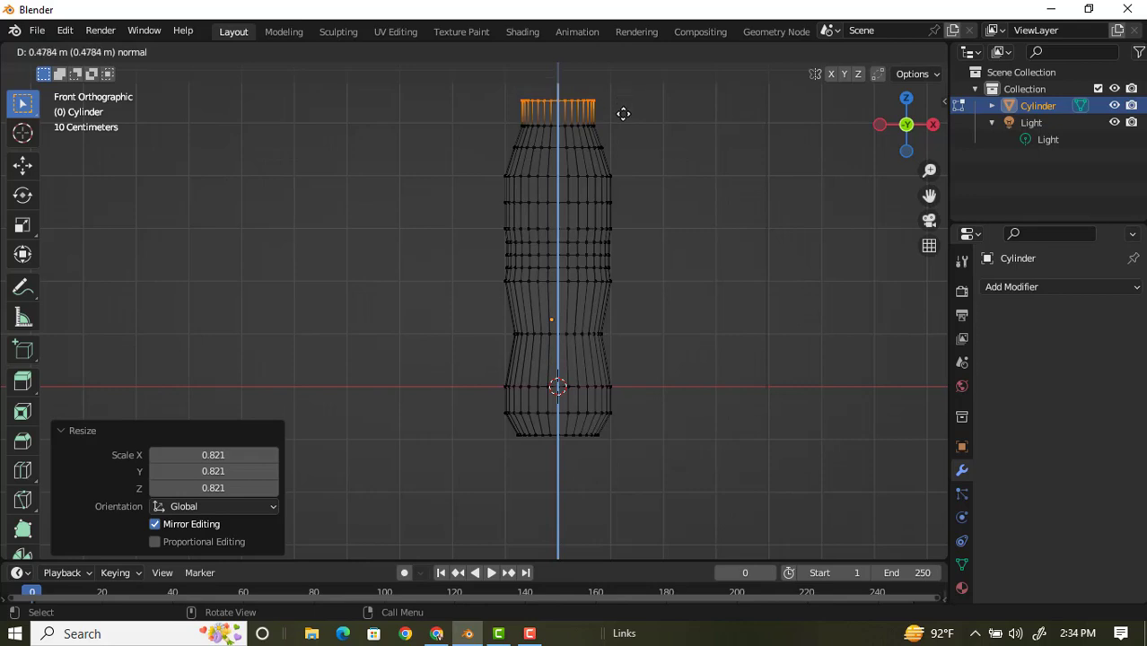
Confirm the neck extrusion, scale the top ring to 0.81, and extrude it up 0.255 m
click(622, 115)
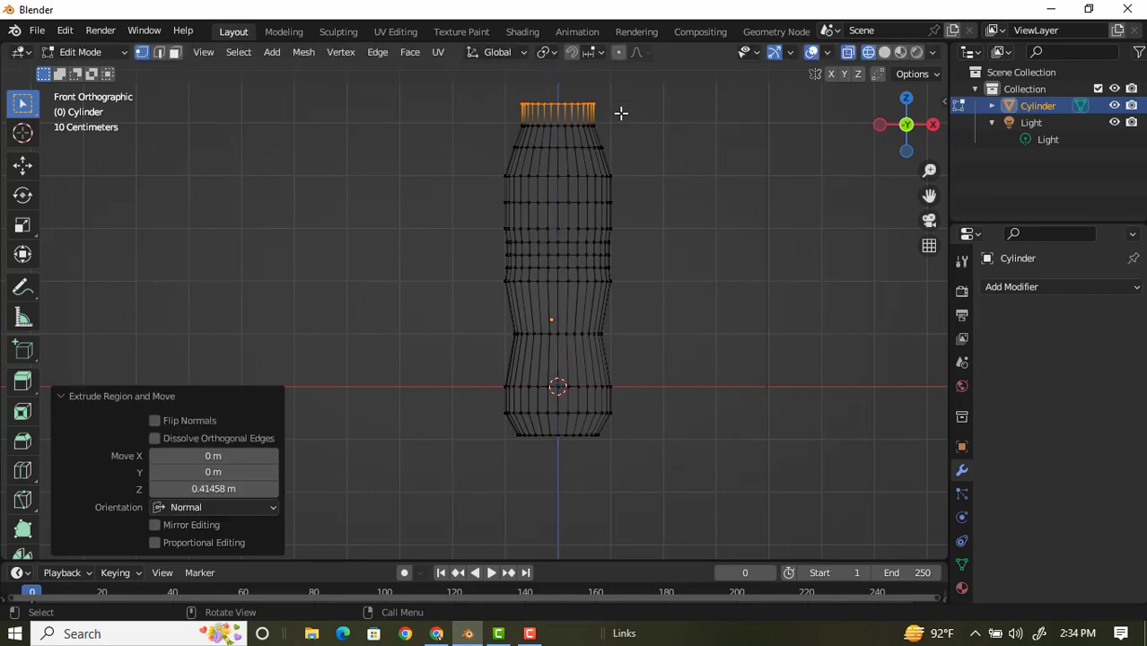
key(s)
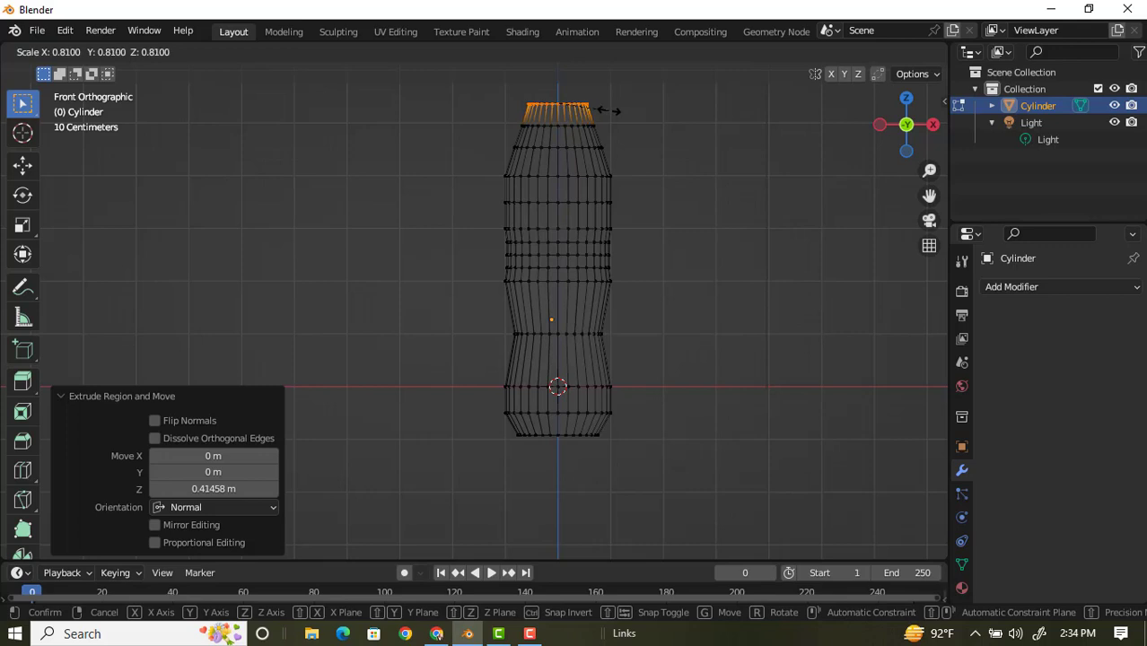
click(606, 109)
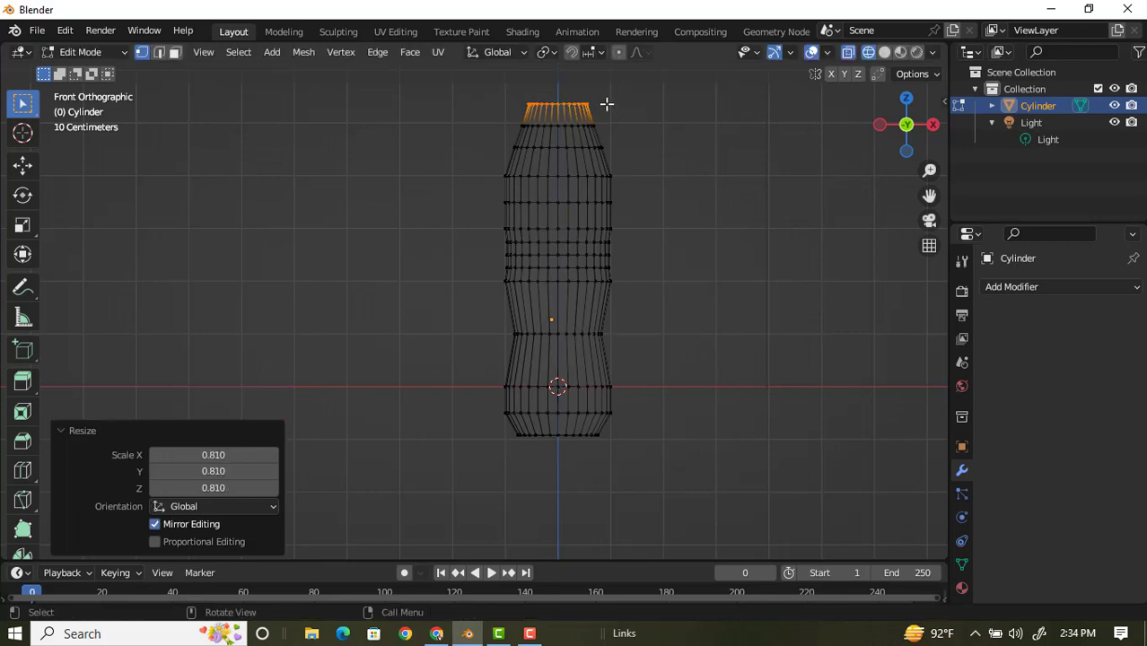
key(e)
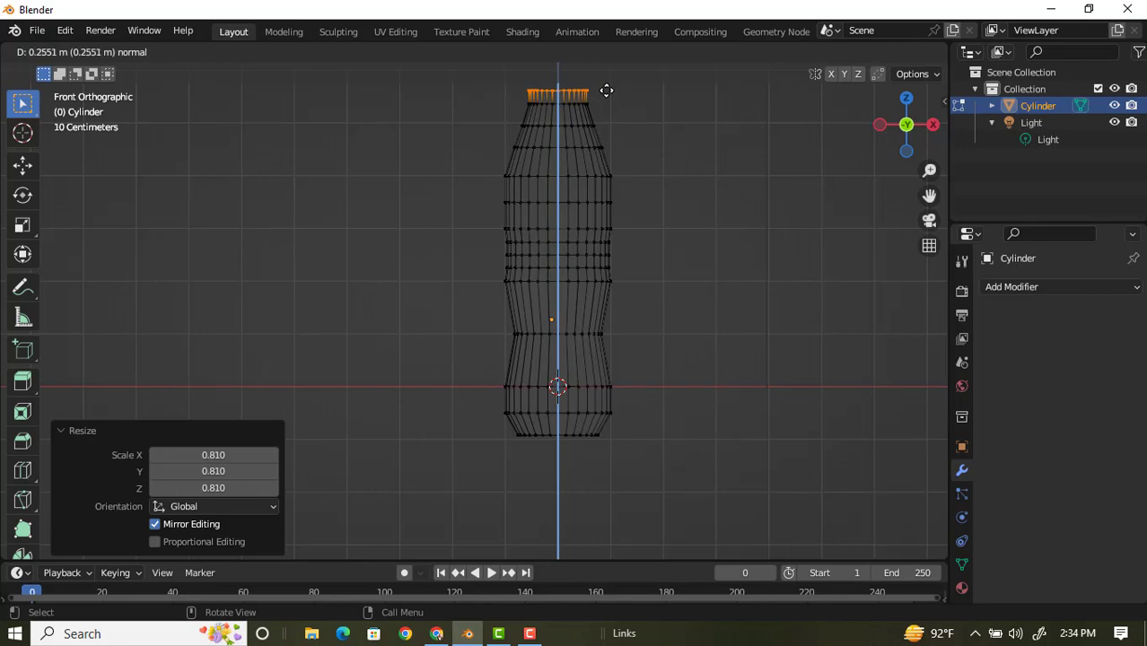
click(606, 91)
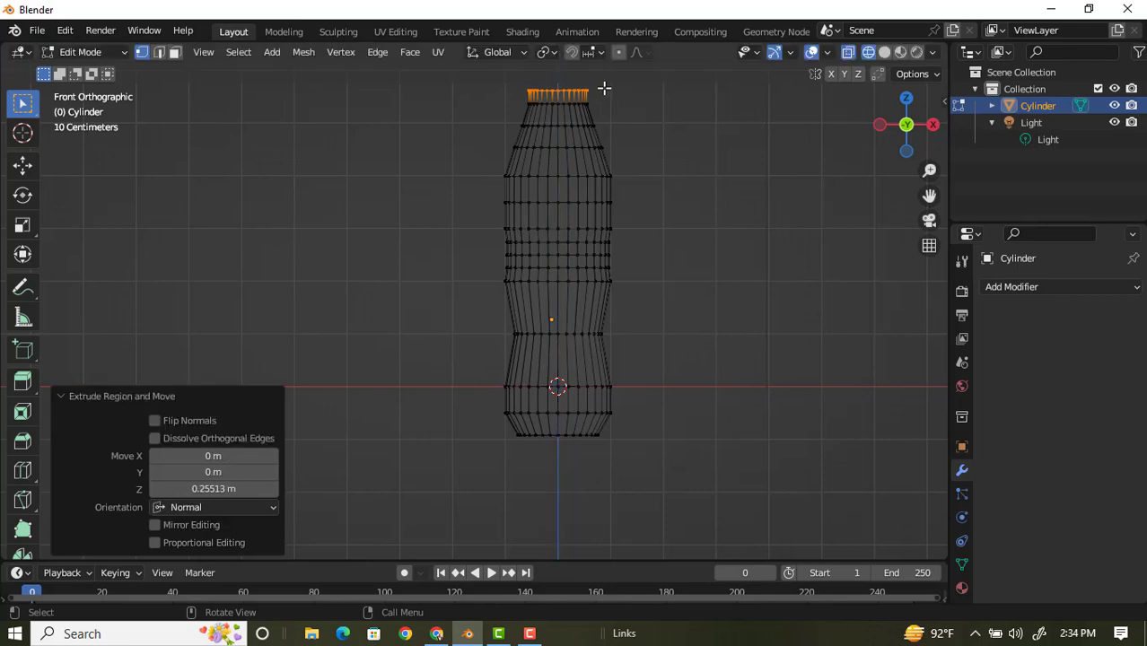
drag(929, 195, 920, 323)
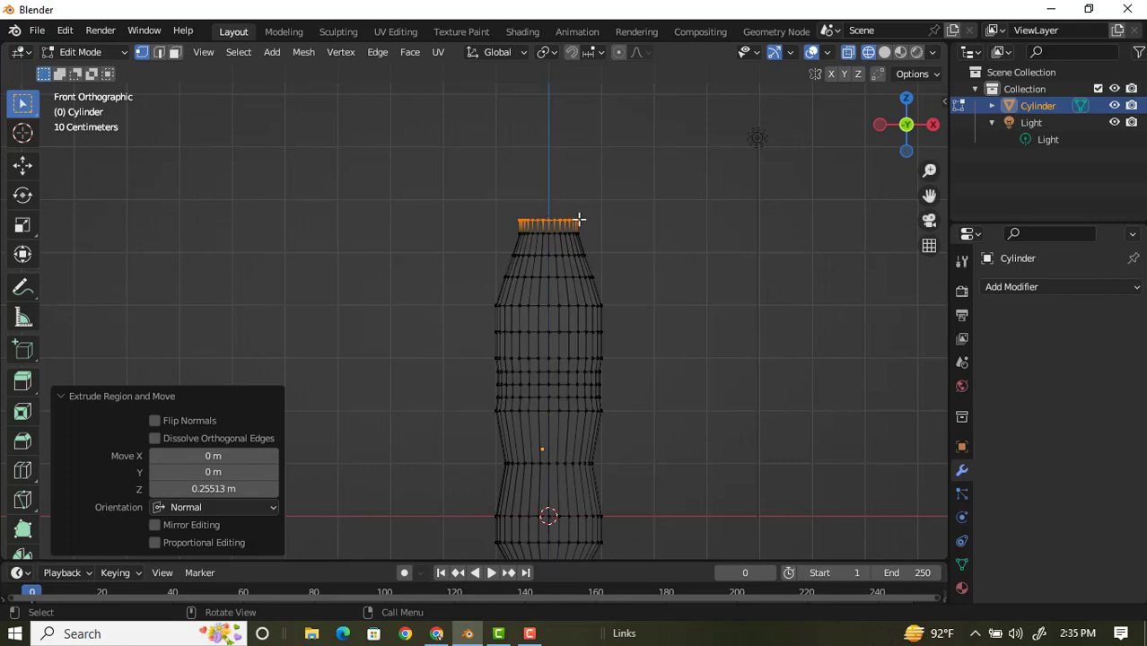
Widen the top ring slightly, extrude two short neck rings, and narrow the top to 0.95
key(s)
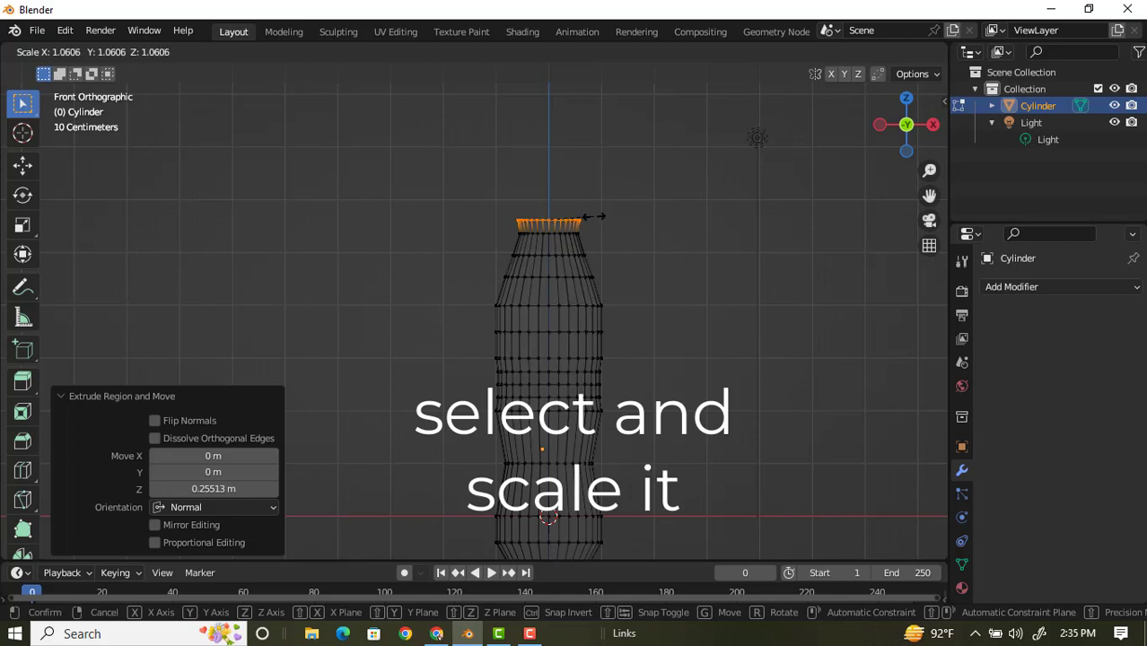
click(594, 217)
key(e)
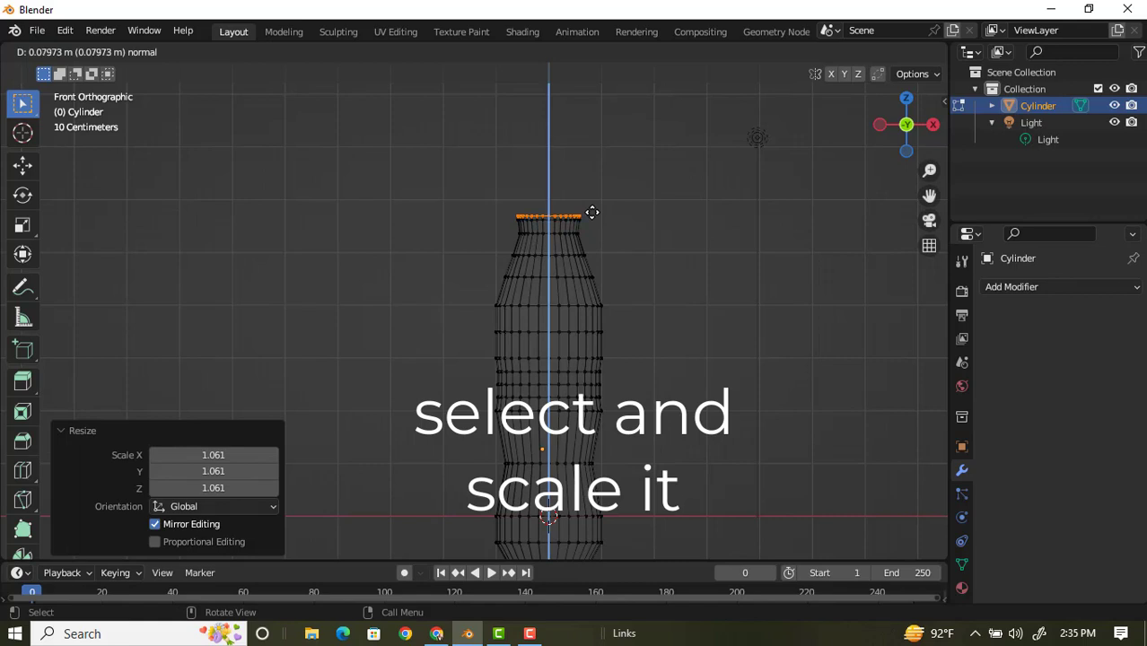
click(592, 213)
key(e)
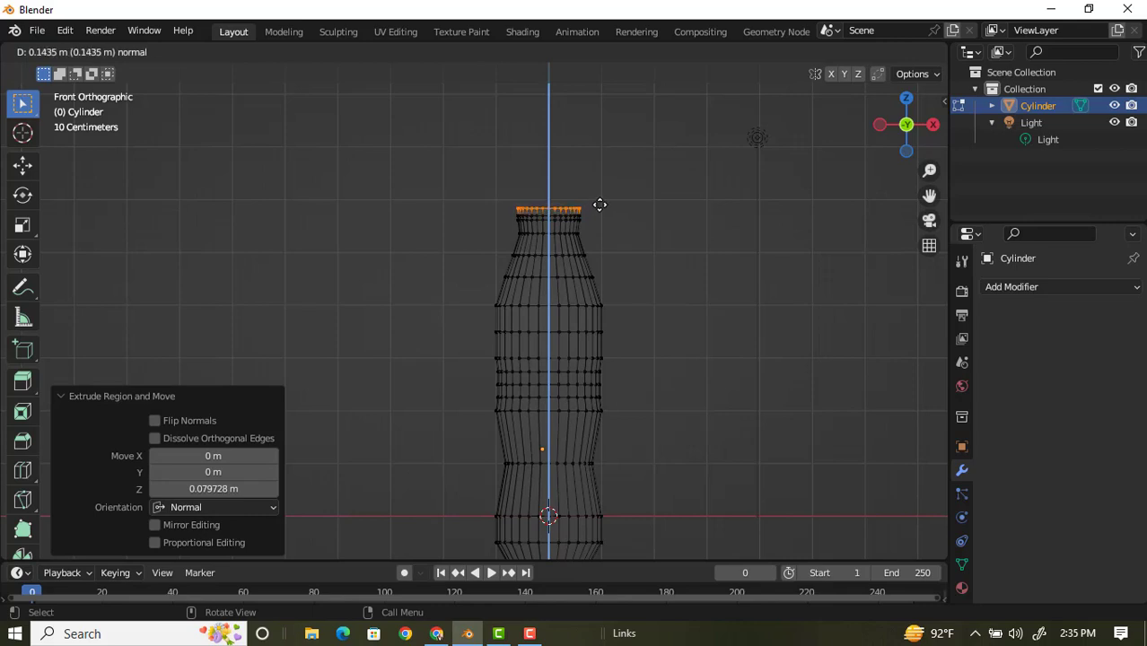
click(600, 205)
key(s)
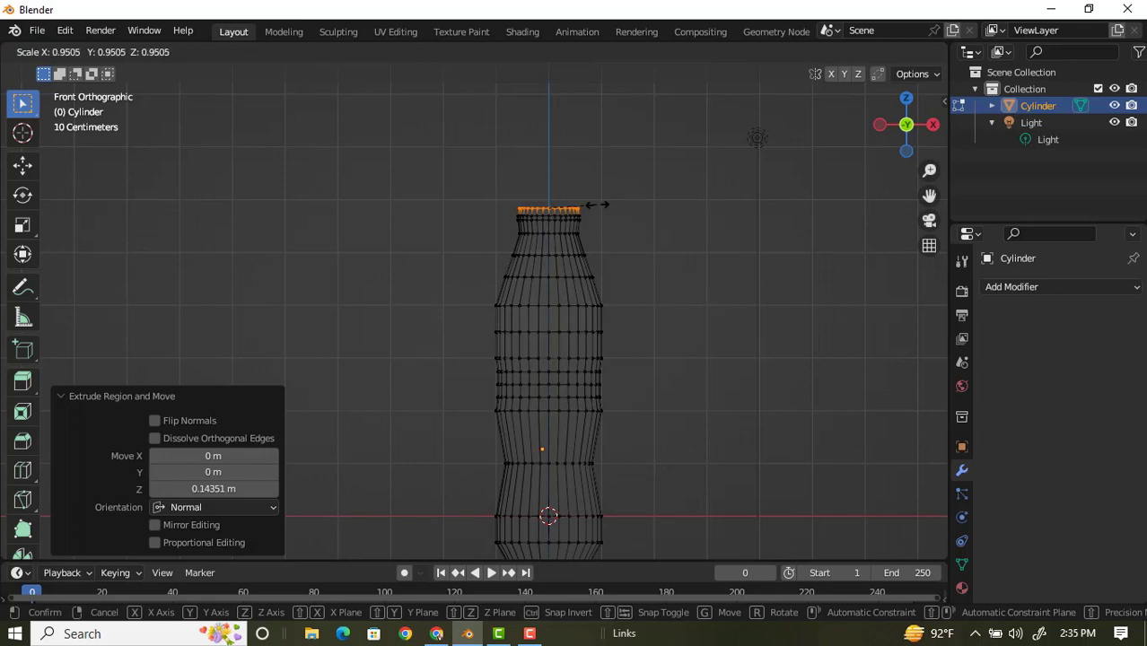
click(597, 205)
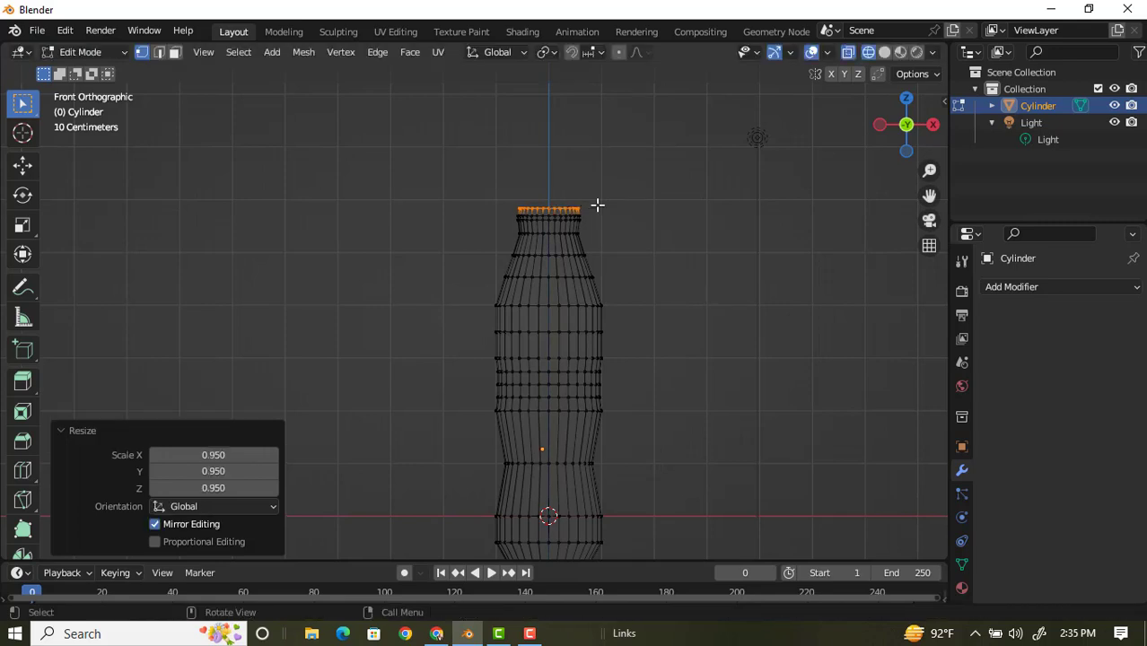
Extrude and slightly widen the top ring, then raise the next ring about 0.08 m along Z
key(e)
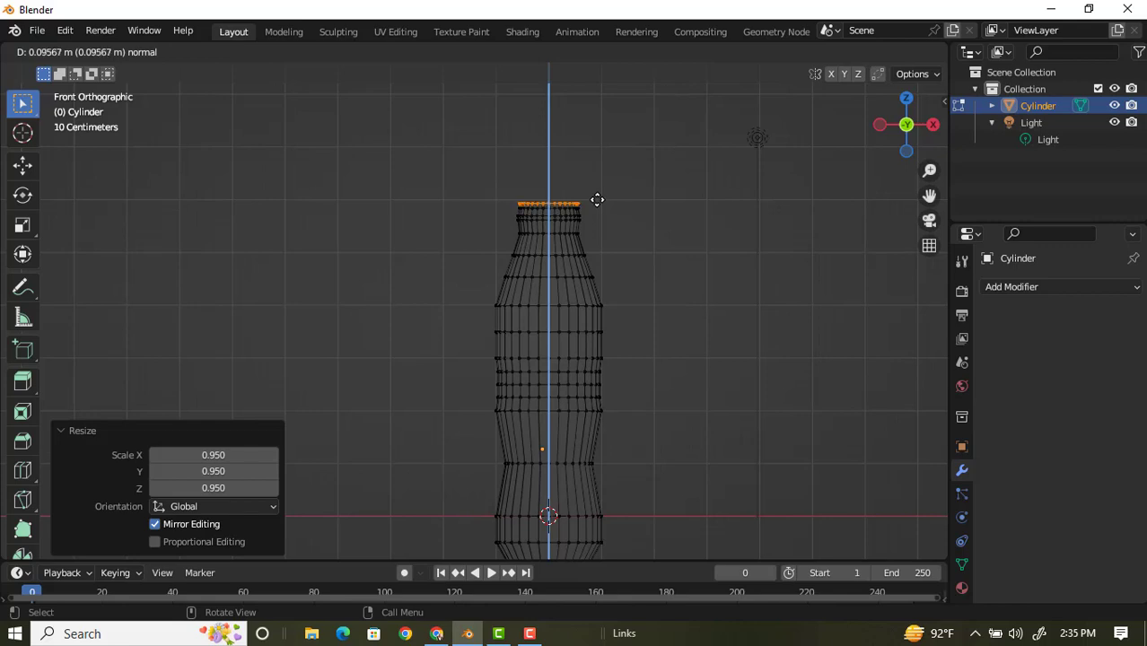
click(597, 199)
key(s)
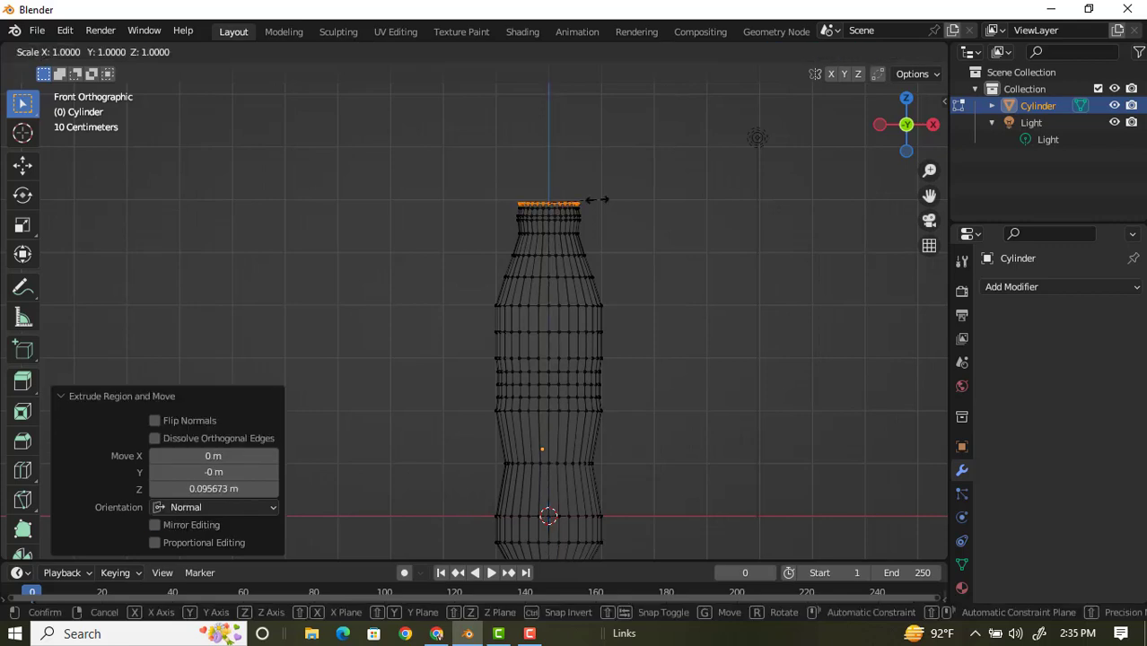
click(597, 199)
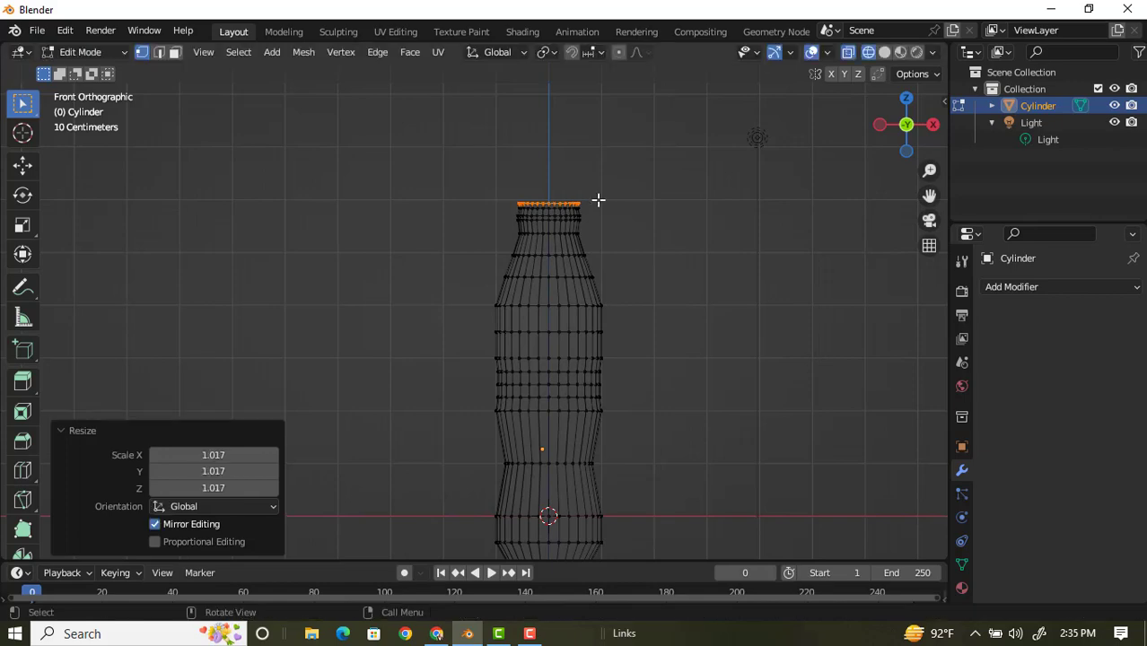
scroll(561, 186, up, 2)
scroll(616, 146, up, 1)
scroll(640, 210, up, 1)
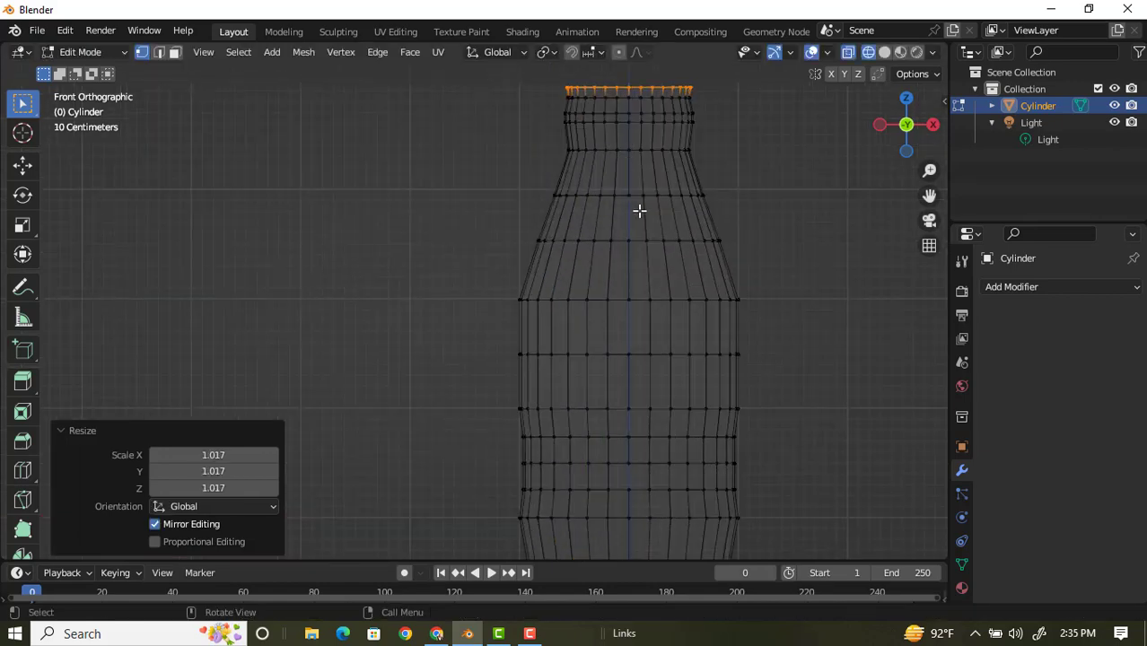
scroll(639, 210, up, 2)
scroll(640, 210, up, 1)
drag(930, 197, 763, 180)
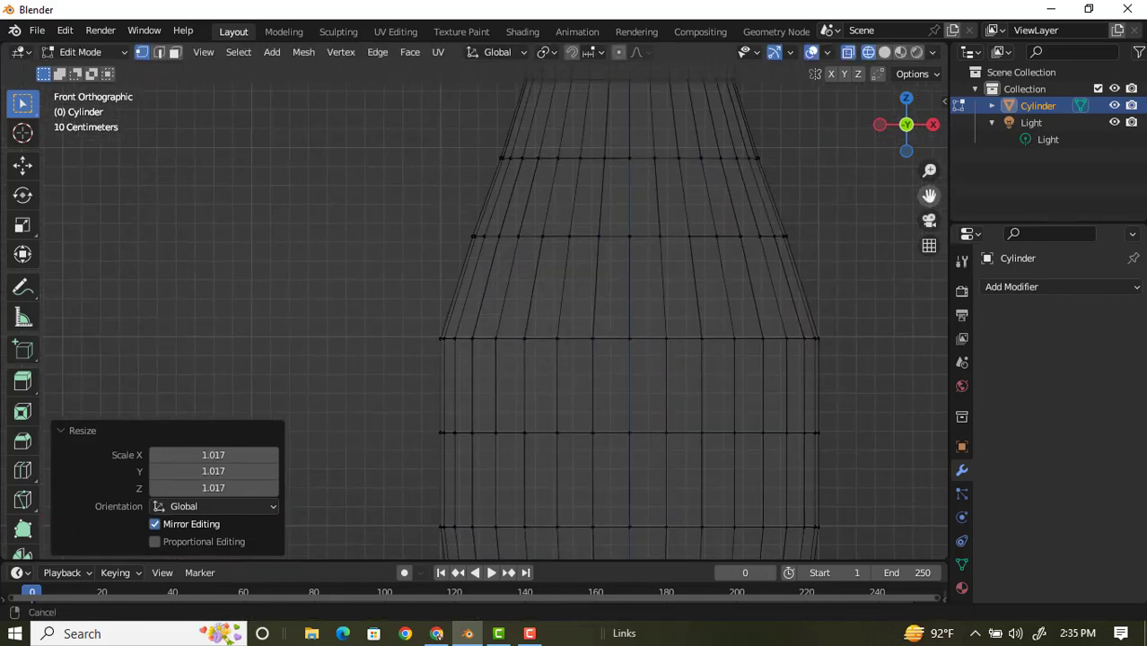
scroll(773, 136, down, 2)
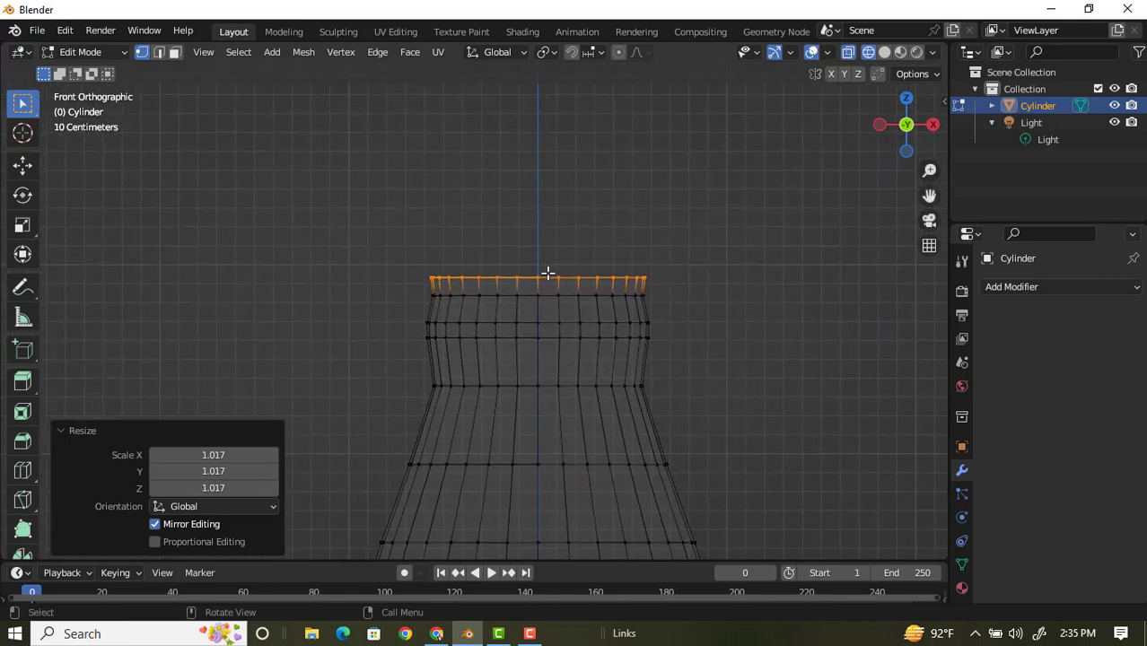
key(g)
key(z)
key(z)
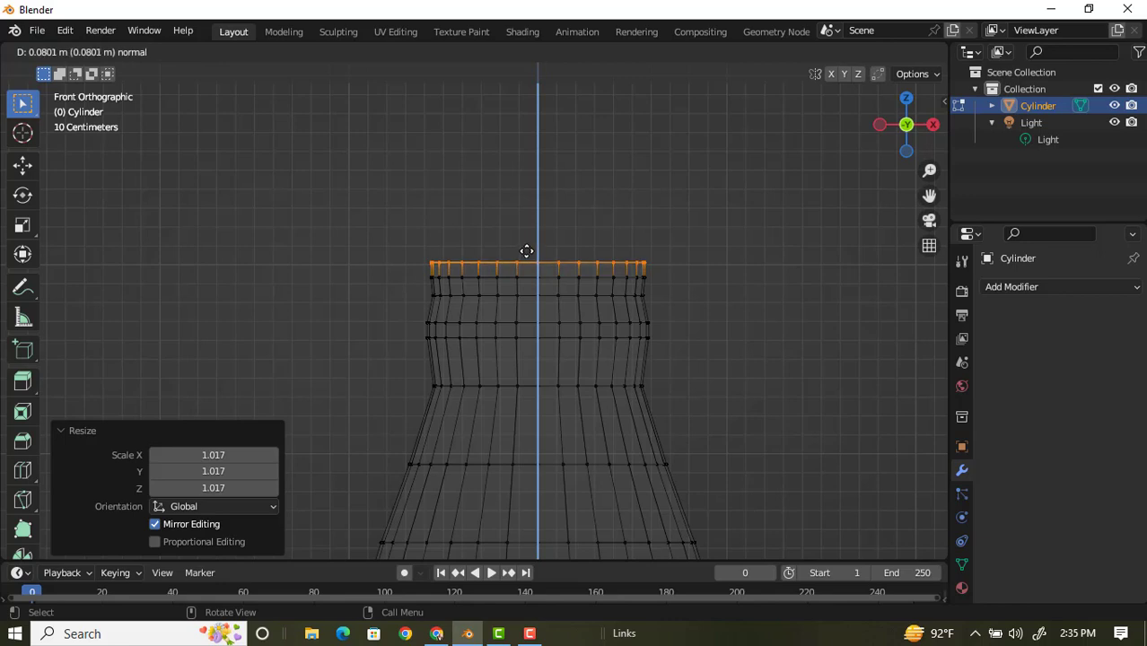
click(527, 252)
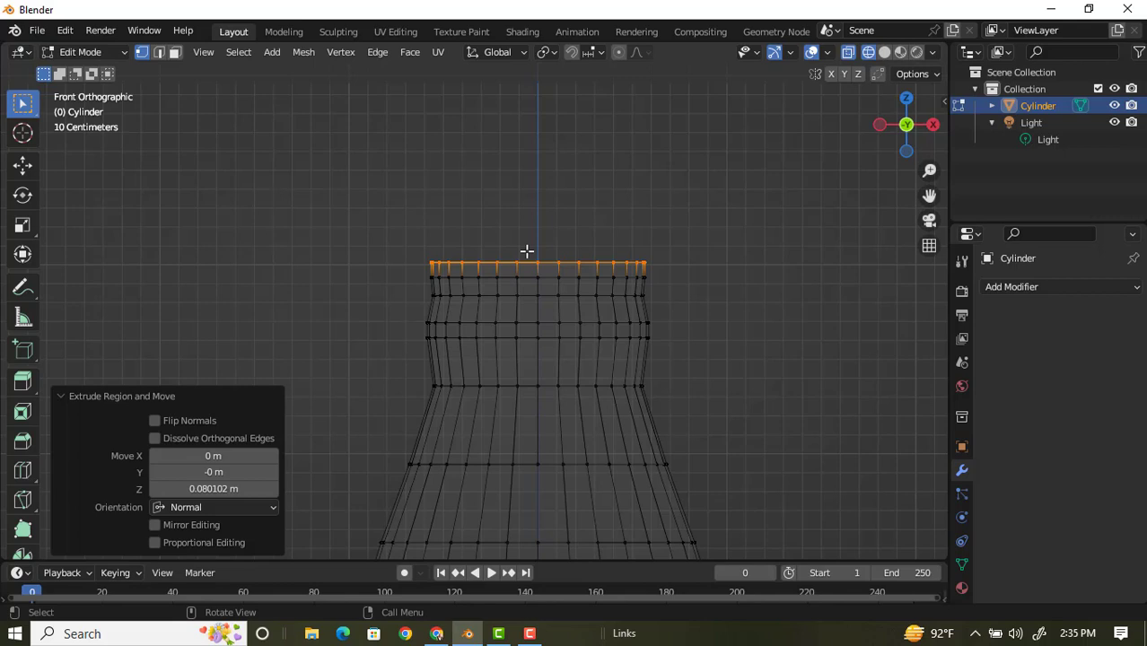
Narrow the top ring to 0.939, extrude it up 0.1335 m, then add one more short ring
key(s)
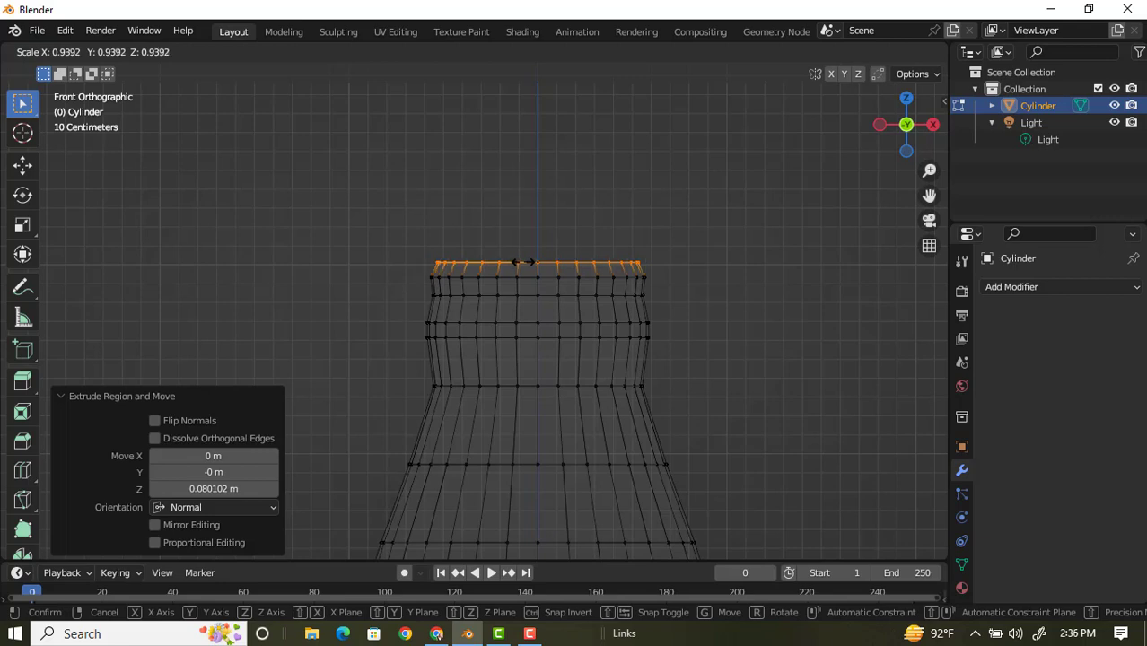
click(523, 262)
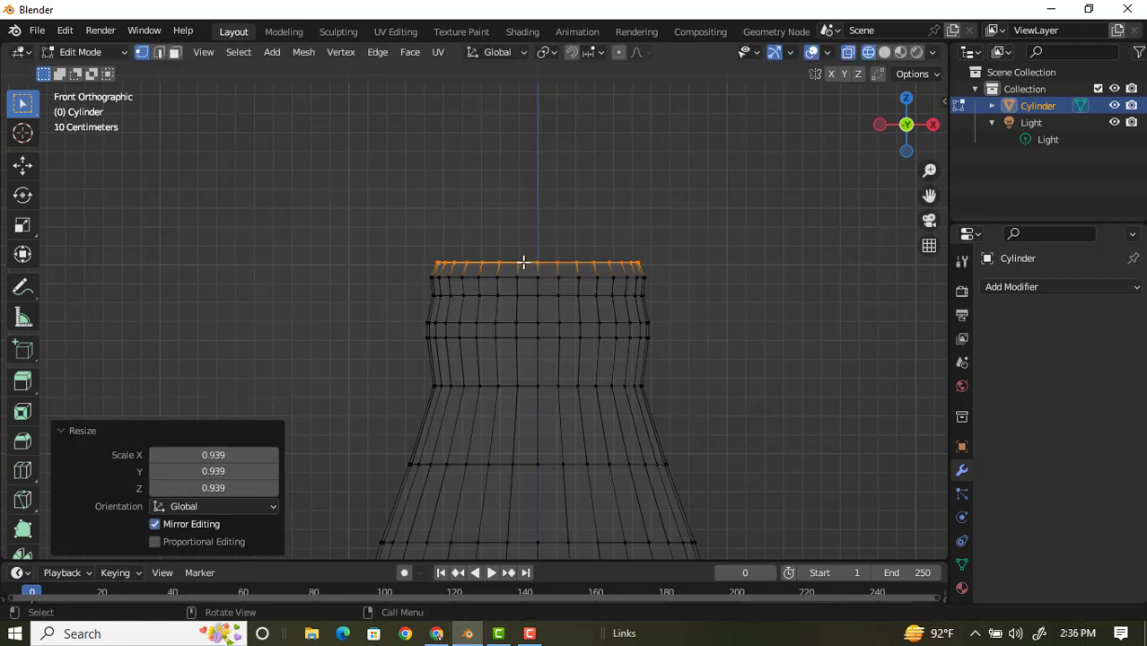
key(e)
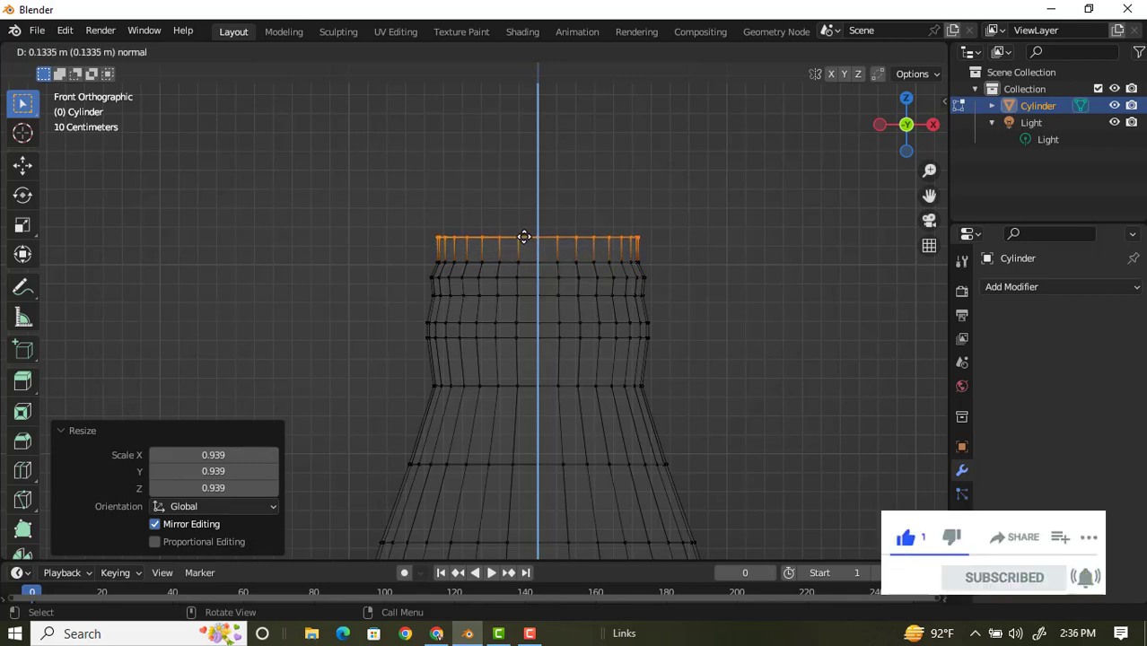
click(524, 236)
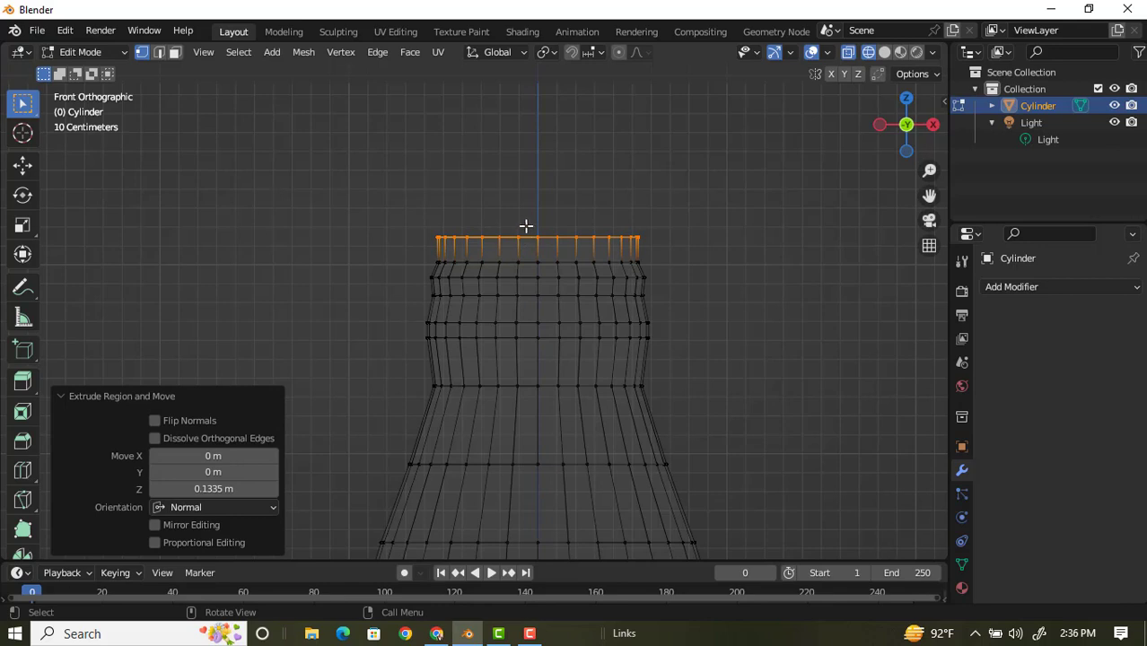
key(e)
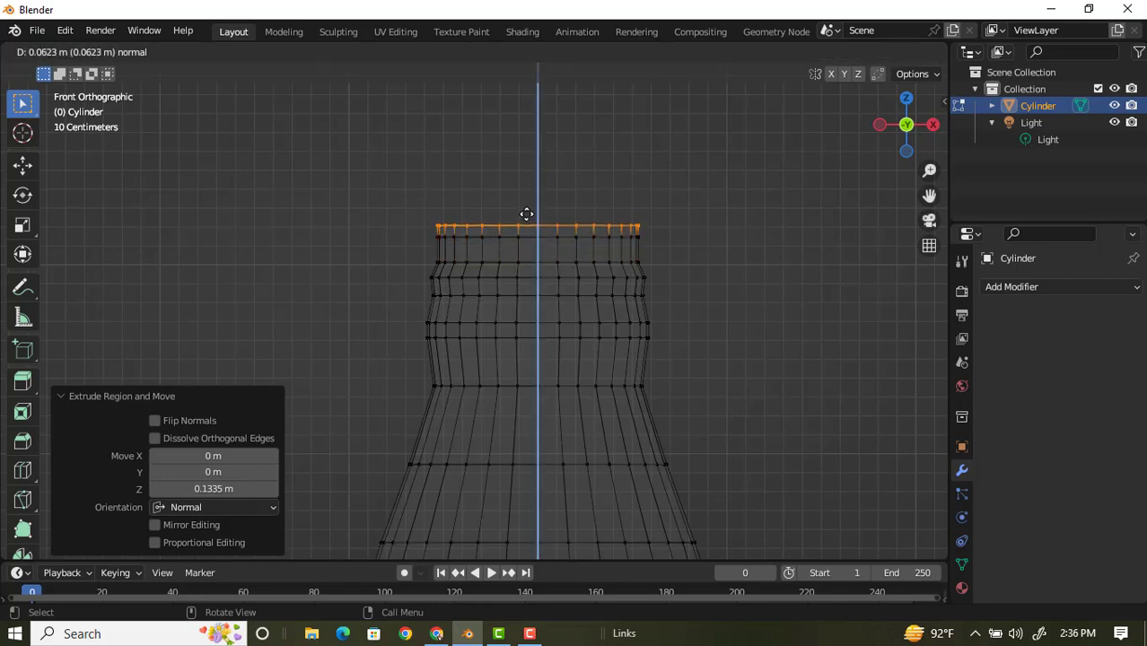
click(527, 215)
Flare the top ring outward into a lip, then bring its X scale down to 1.035
key(s)
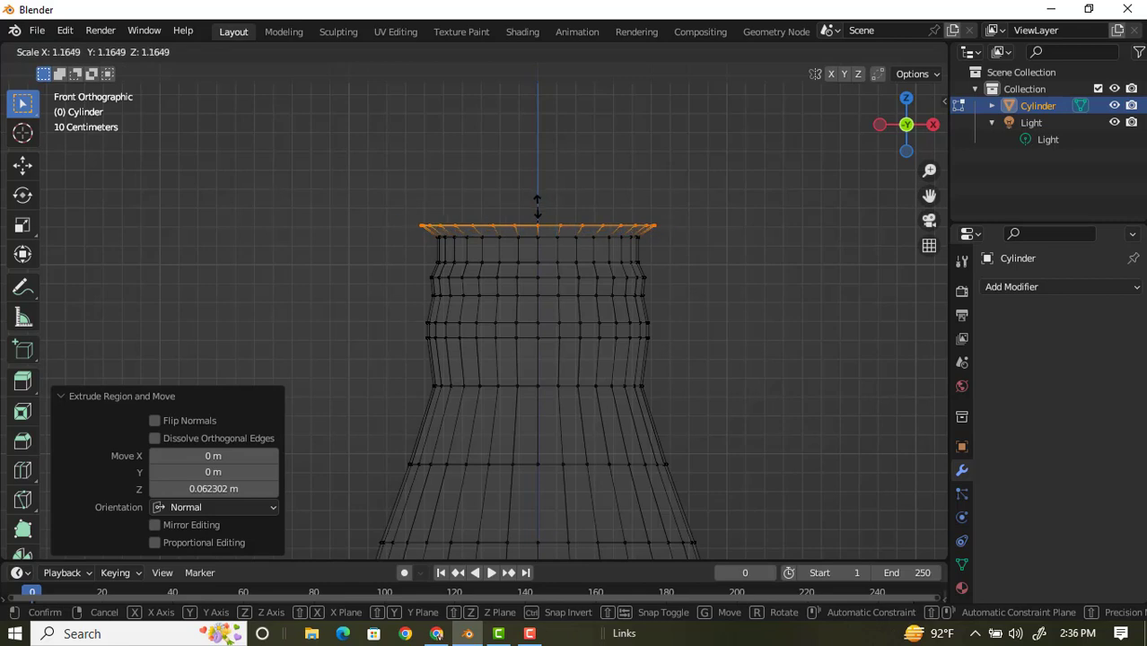
click(536, 208)
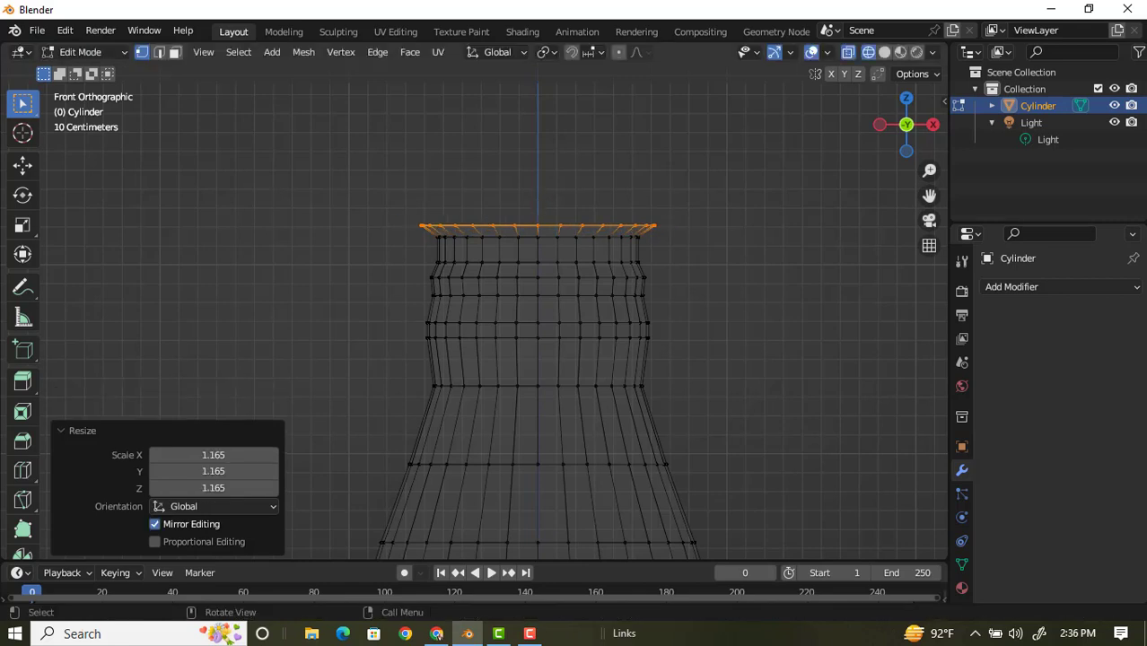
click(154, 455)
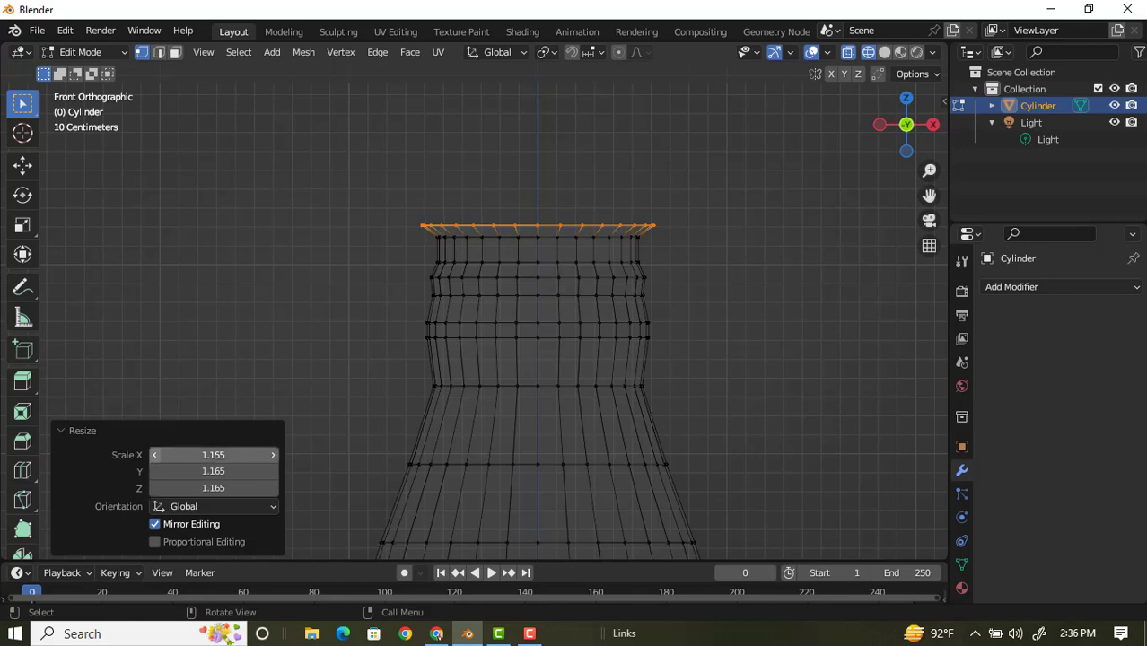
click(154, 455)
click(153, 455)
click(153, 455)
click(154, 455)
click(153, 455)
click(153, 455)
click(153, 455)
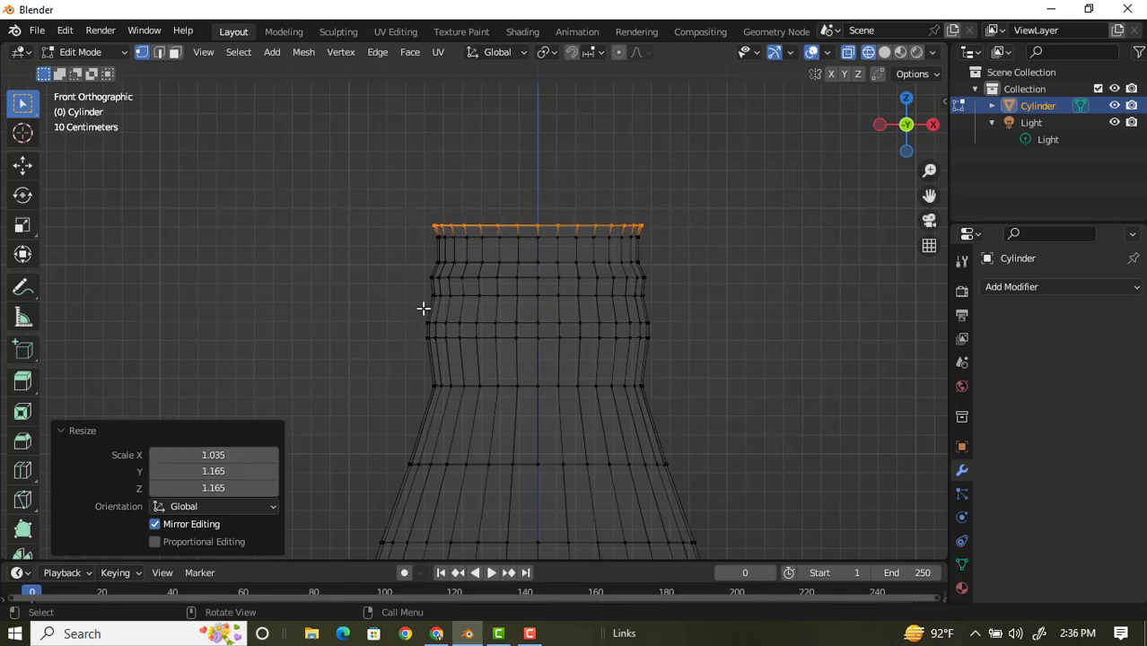
Extrude the top ring upward twice, the last by 0.12015 m, and begin scaling it
key(e)
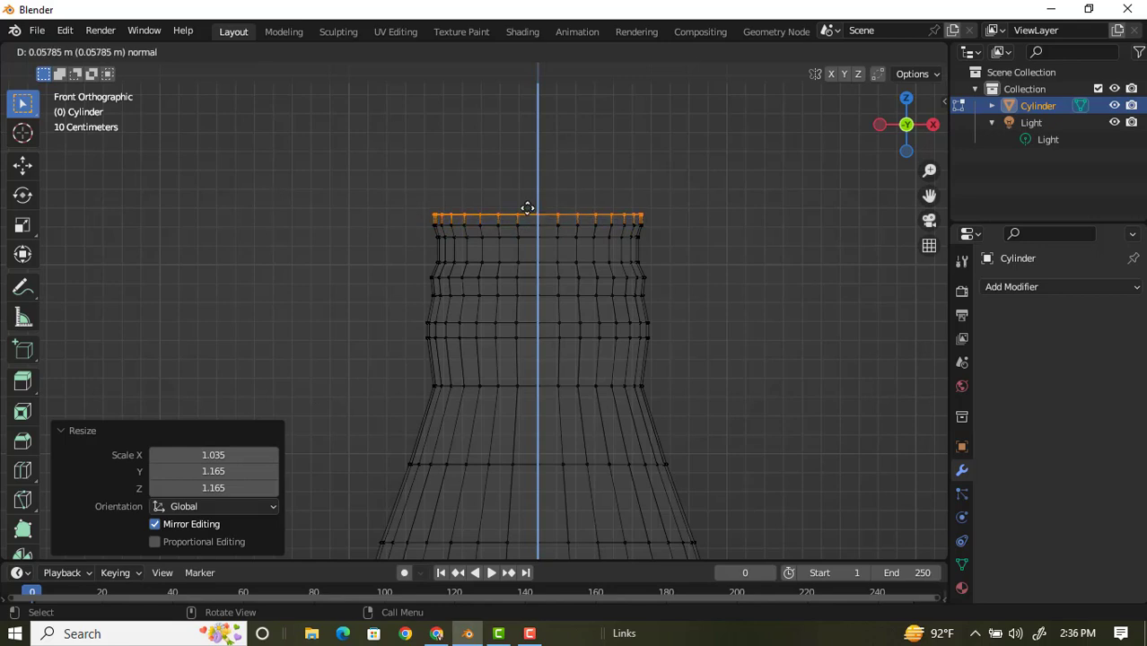
click(530, 209)
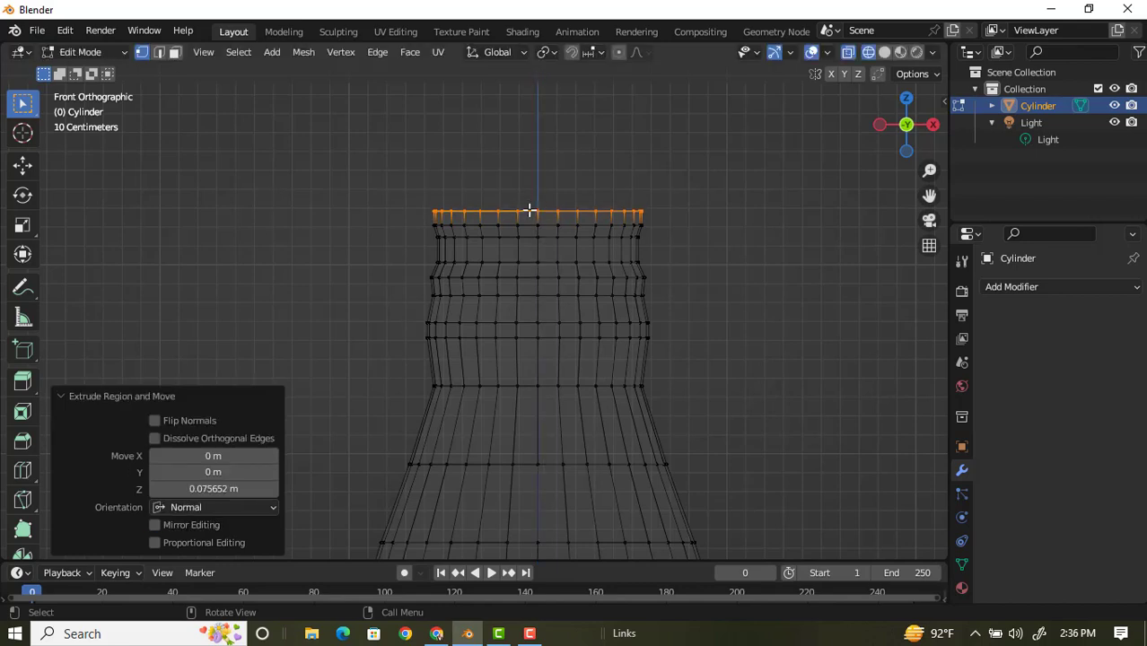
key(e)
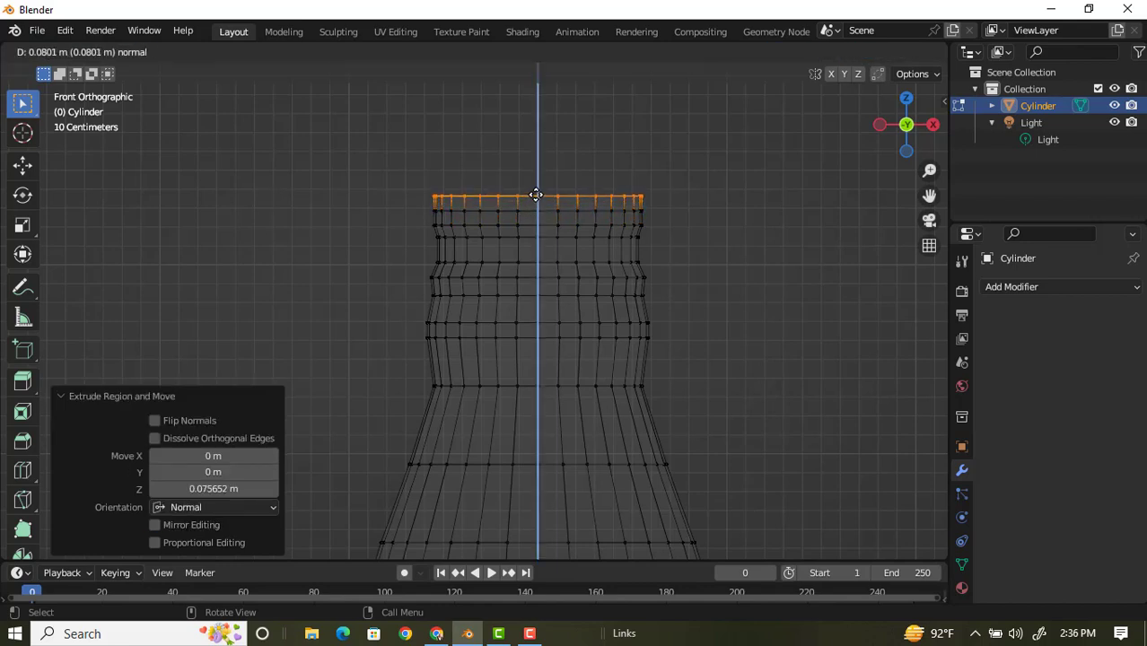
click(538, 188)
key(s)
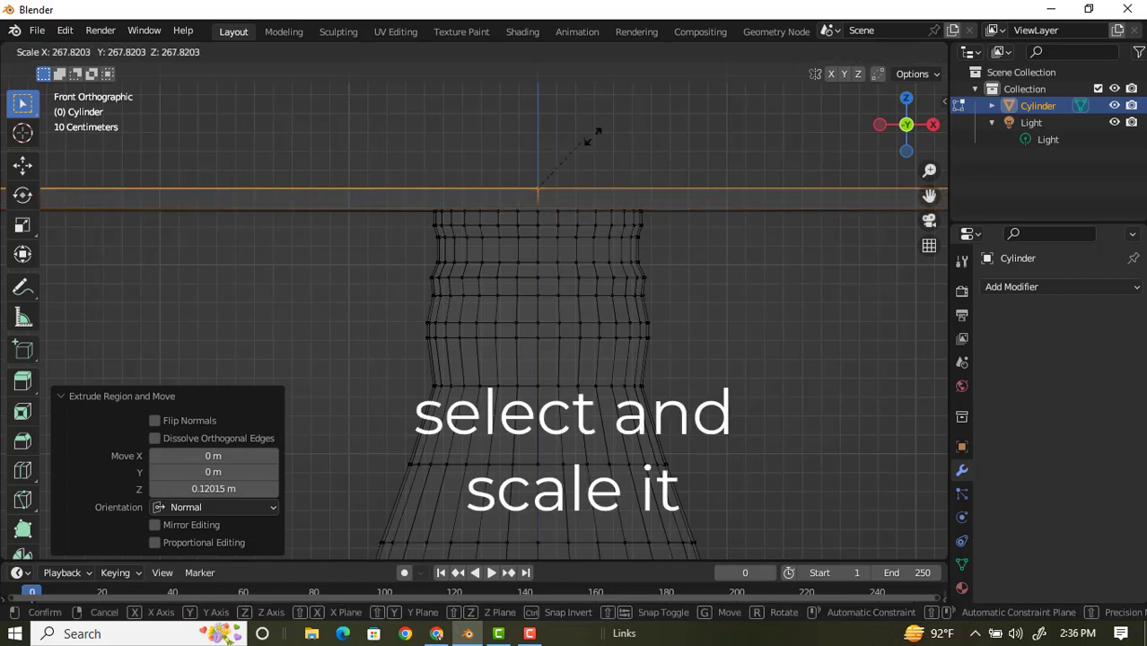
Cancel the stray scale, narrow the top ring to 0.885, and extrude it up 0.14098 m
right_click(543, 193)
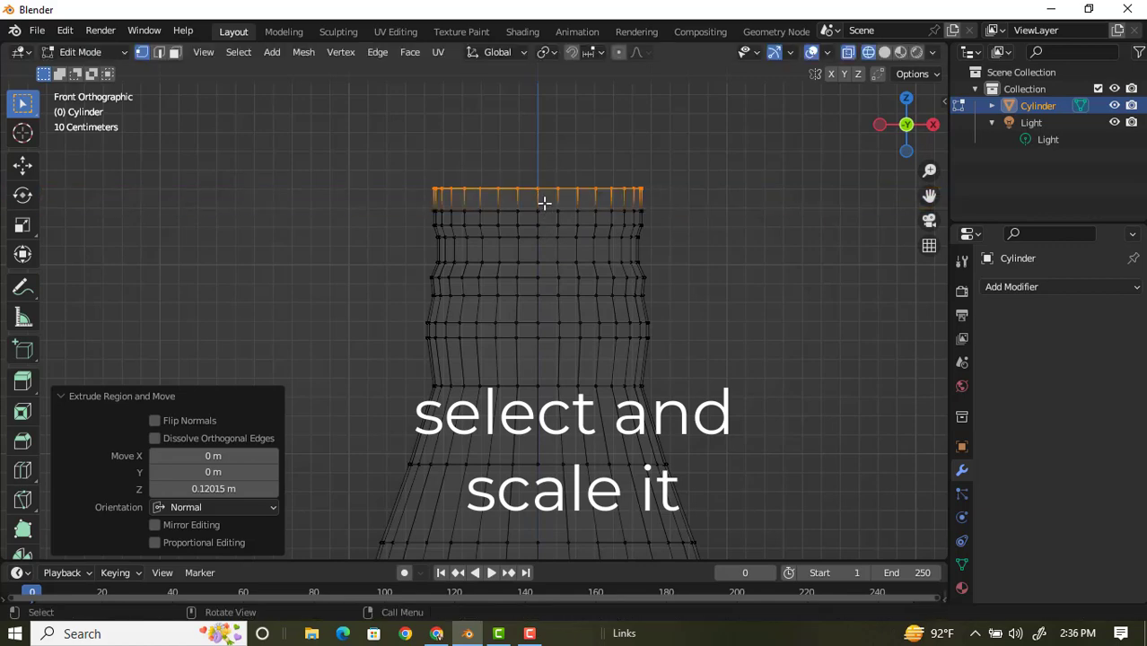
scroll(549, 220, down, 1)
scroll(546, 218, down, 1)
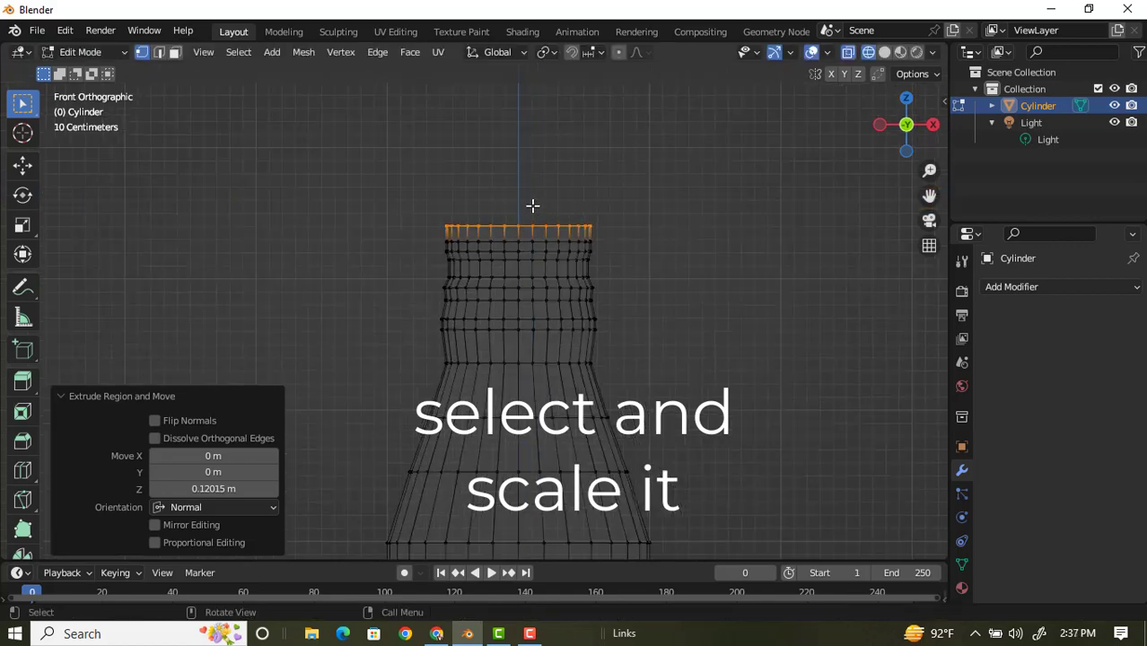
key(s)
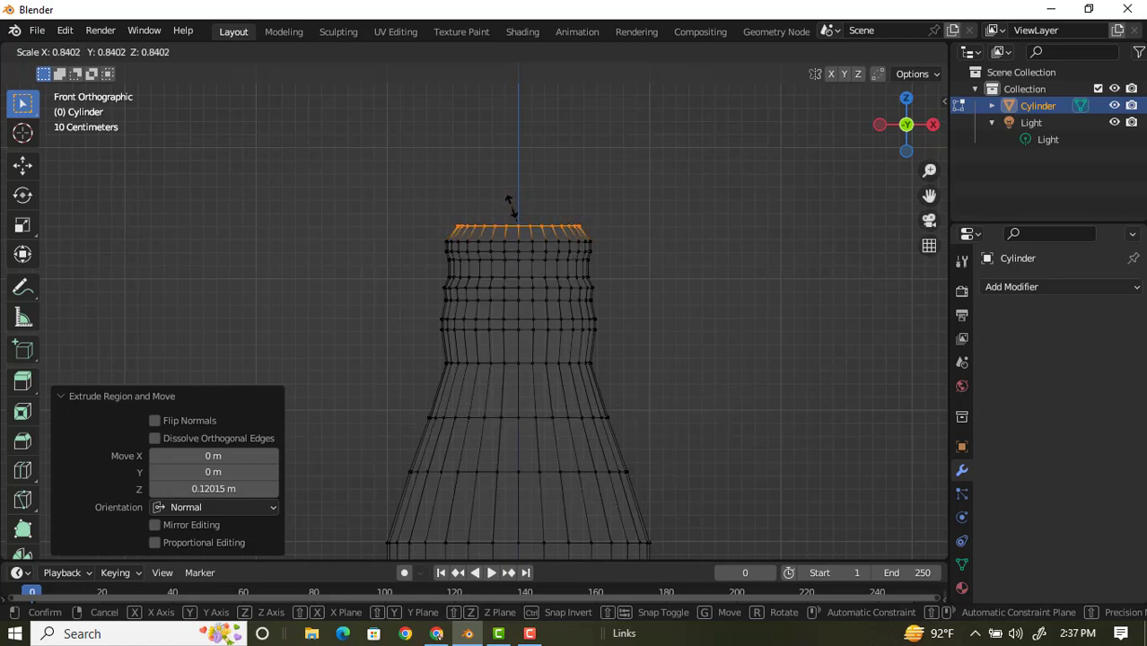
click(509, 203)
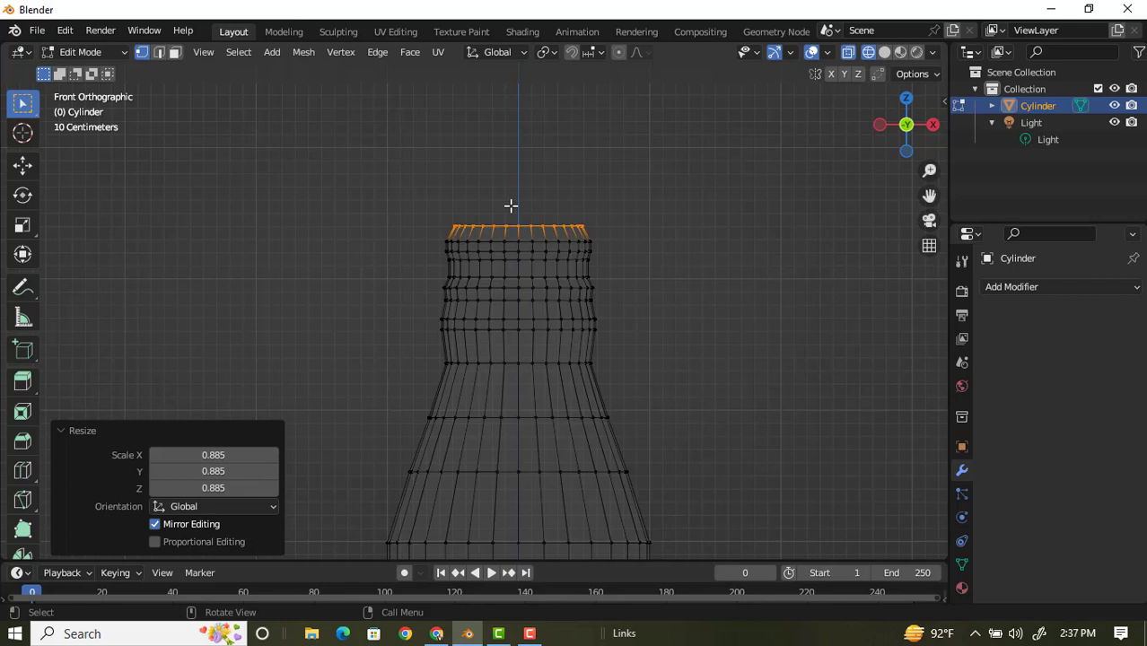
key(e)
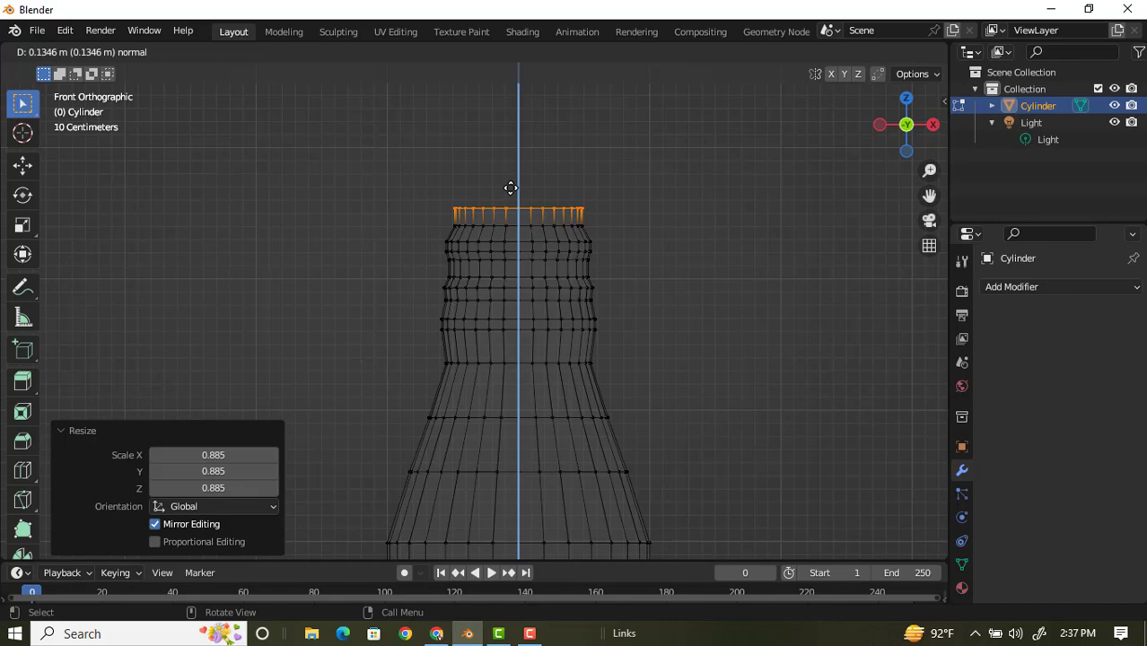
click(509, 188)
Zoom and orbit the view to see the bottle in perspective
scroll(553, 182, down, 1)
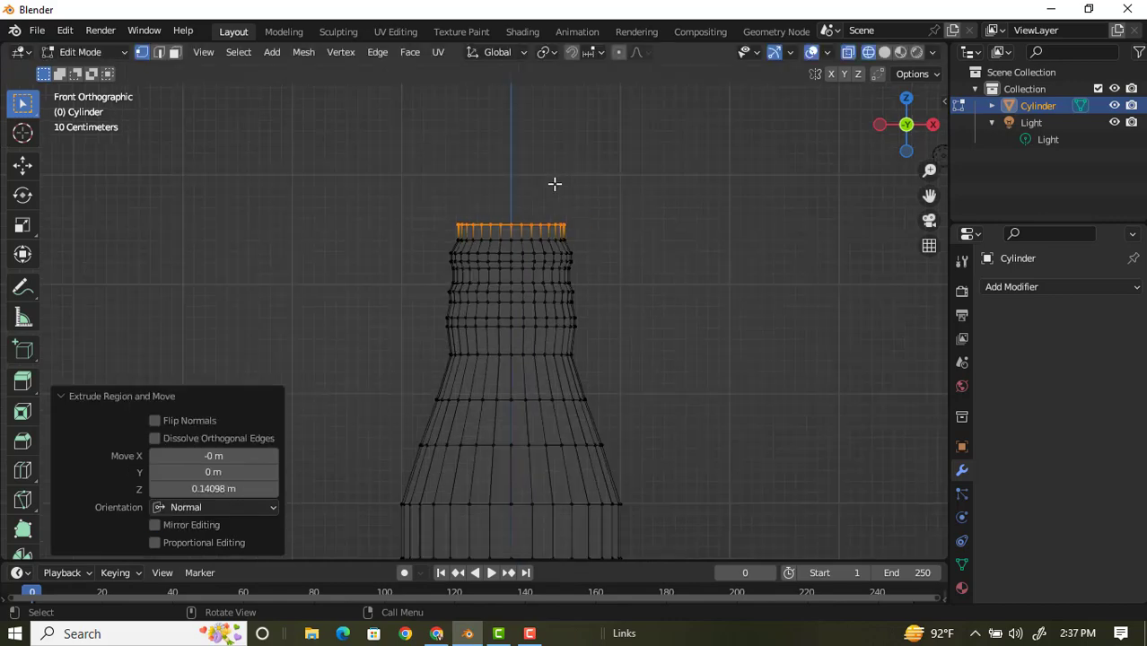
scroll(561, 198, down, 3)
scroll(567, 202, down, 4)
scroll(520, 220, down, 2)
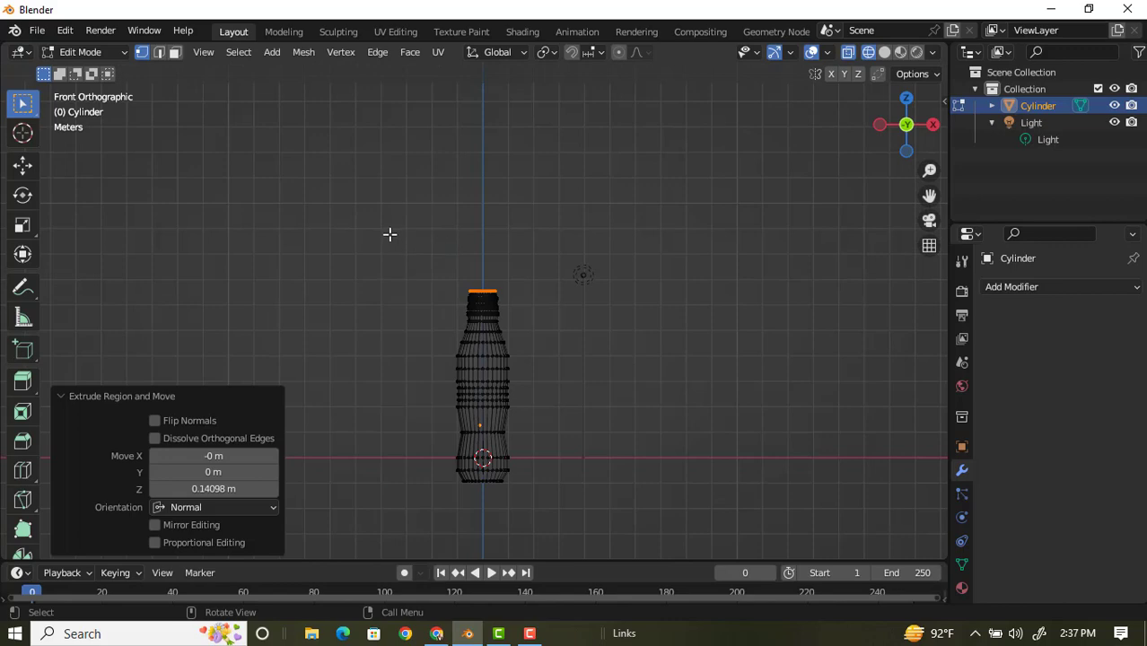
scroll(475, 308, up, 4)
scroll(475, 309, up, 3)
mouse_move(552, 287)
middle_down()
mouse_move(563, 291)
mouse_move(568, 187)
mouse_move(549, 341)
mouse_move(547, 207)
mouse_move(568, 327)
mouse_move(586, 248)
mouse_move(468, 372)
mouse_move(568, 345)
middle_up()
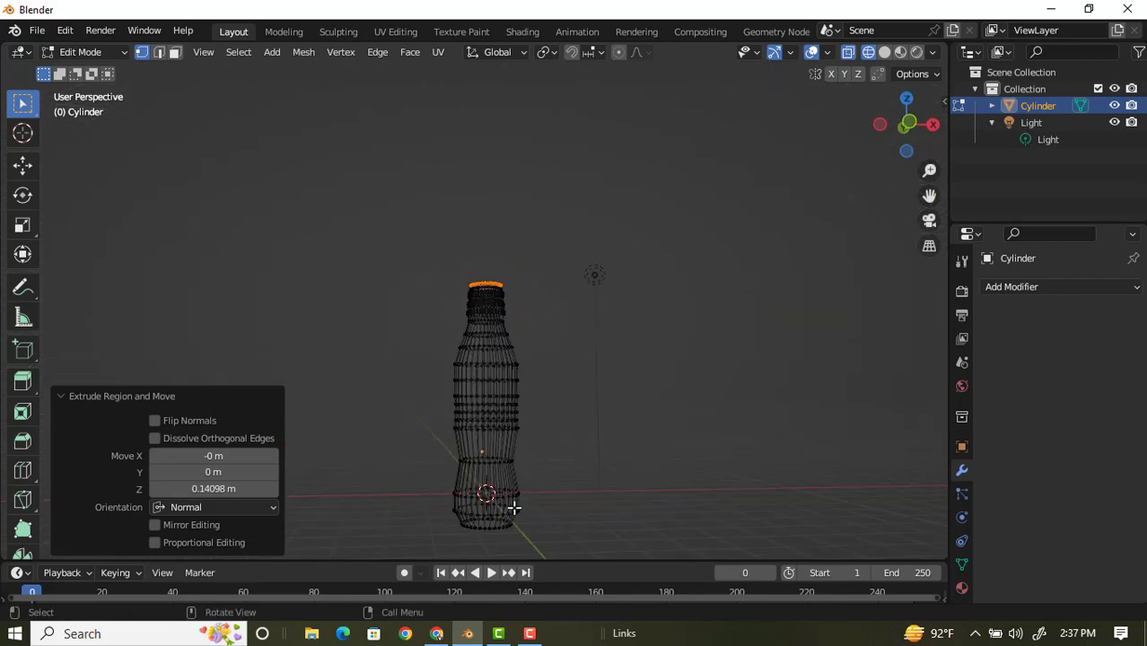
middle_drag(512, 504, 497, 517)
scroll(497, 283, down, 2)
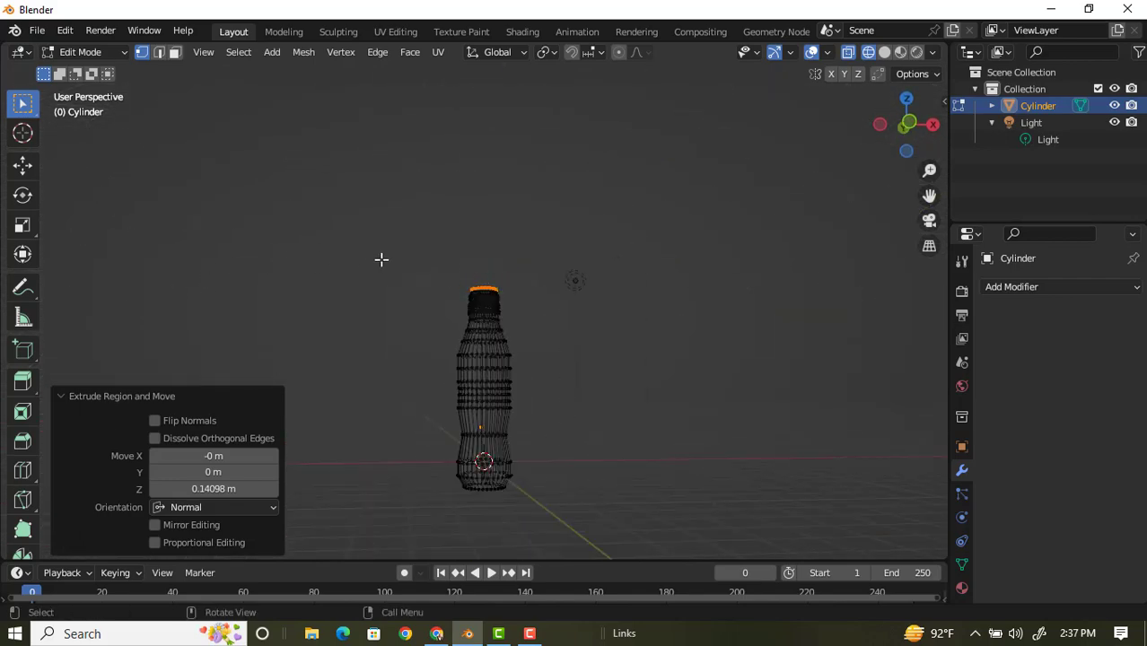
In Object Mode, select the bottle cylinder and switch to Solid shading
key(Tab)
click(436, 236)
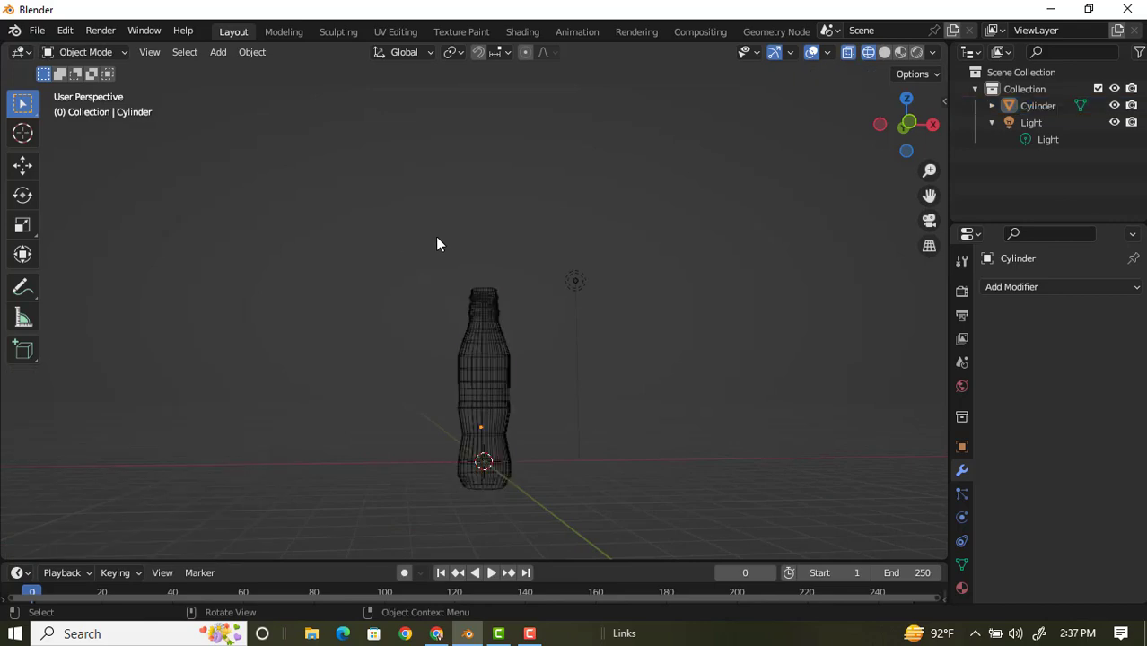
click(475, 369)
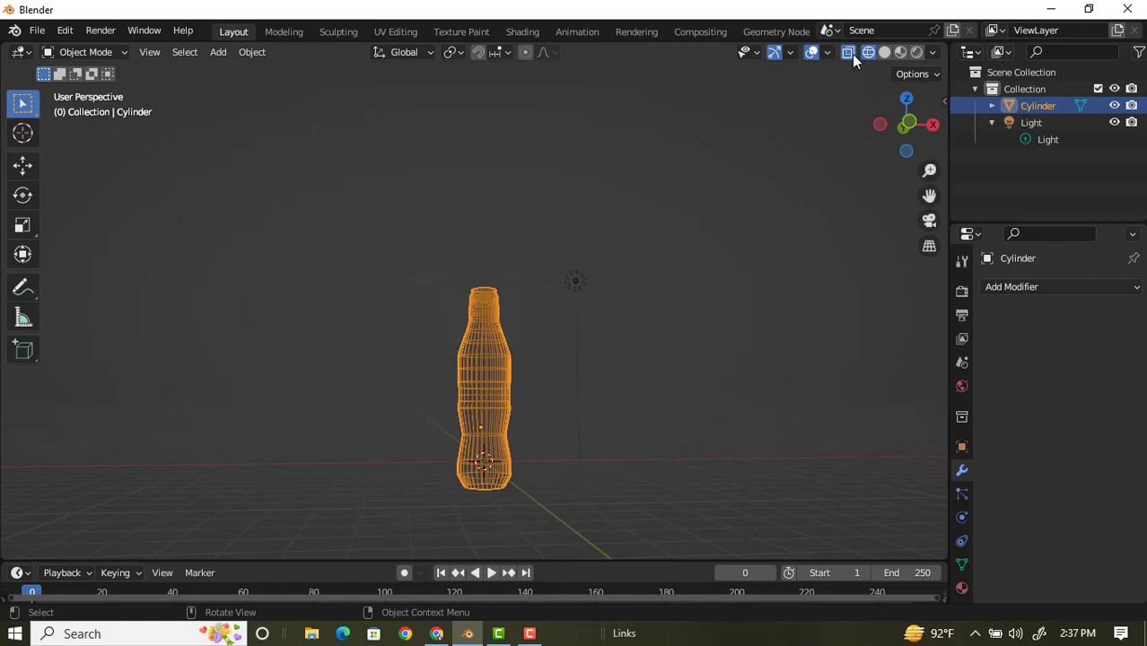
click(884, 52)
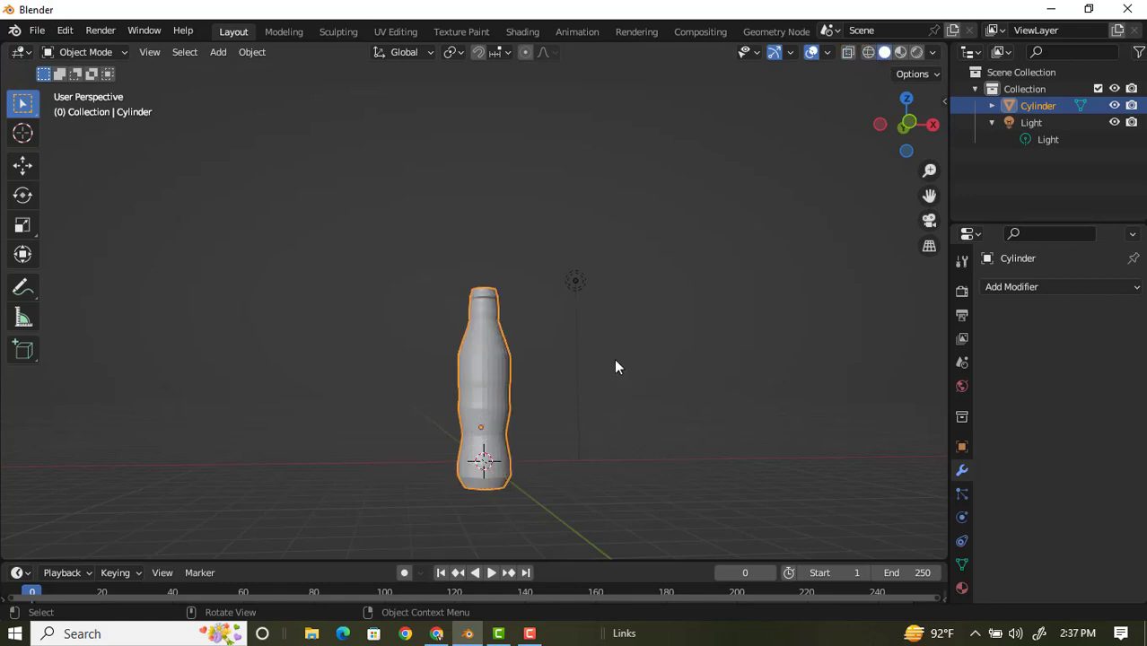
Return to Edit Mode on the bottle mesh with wireframe display
key(Tab)
key(shift+z)
scroll(688, 210, up, 5)
In Front orthographic view, lower the top neck rings along Z
key(grave)
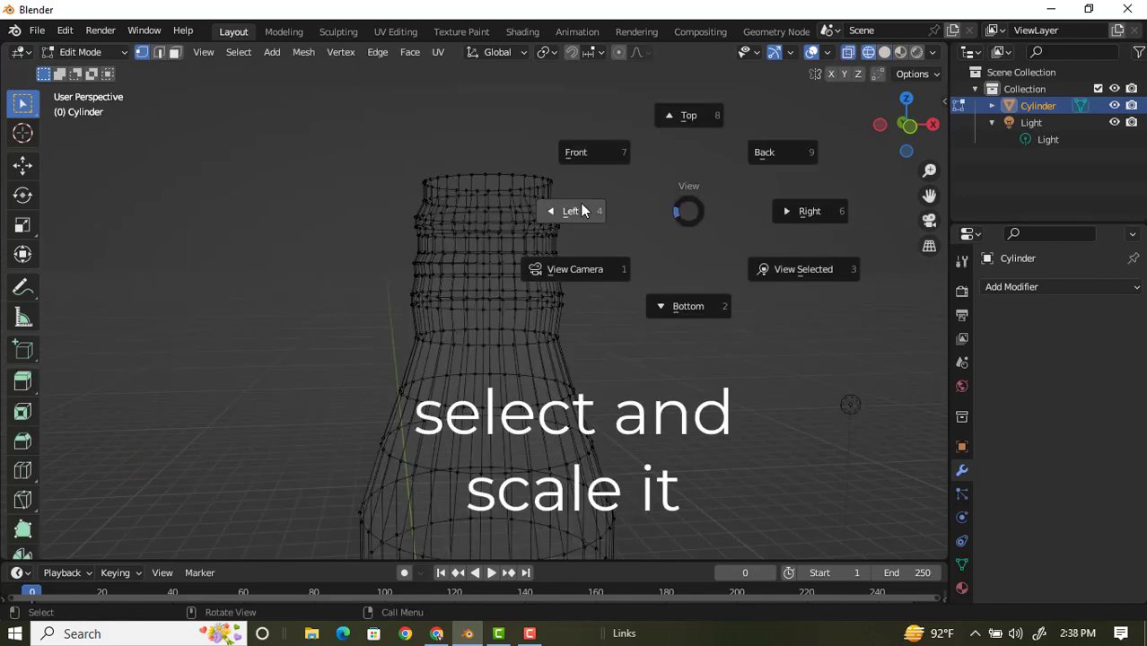
click(584, 152)
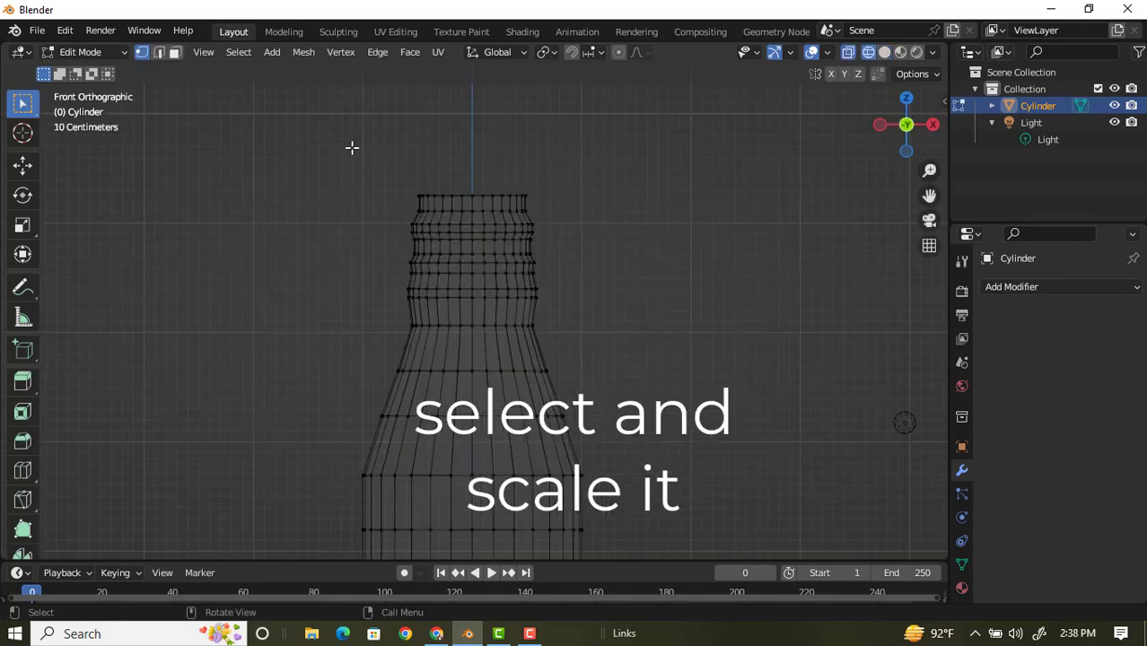
drag(352, 148, 630, 246)
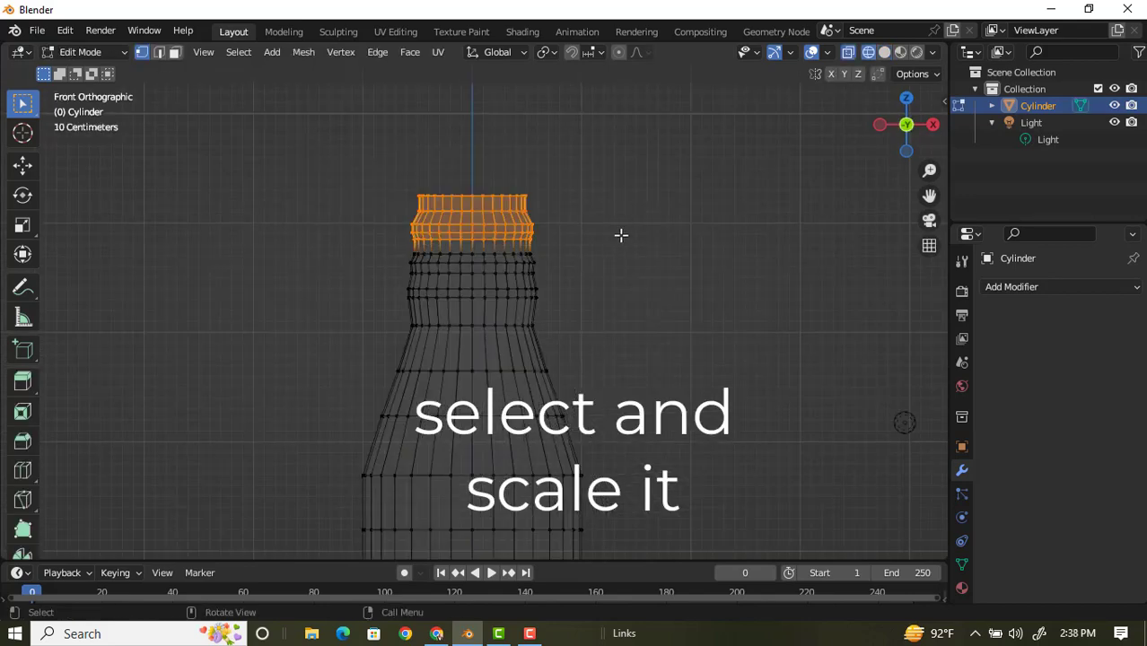
key(g)
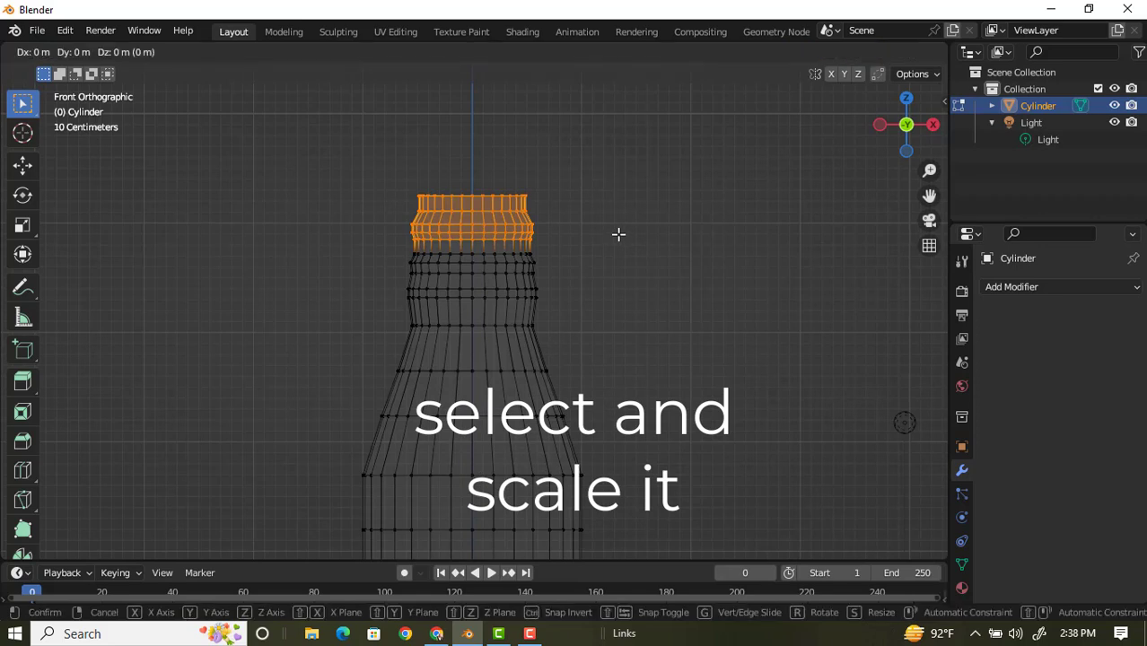
key(z)
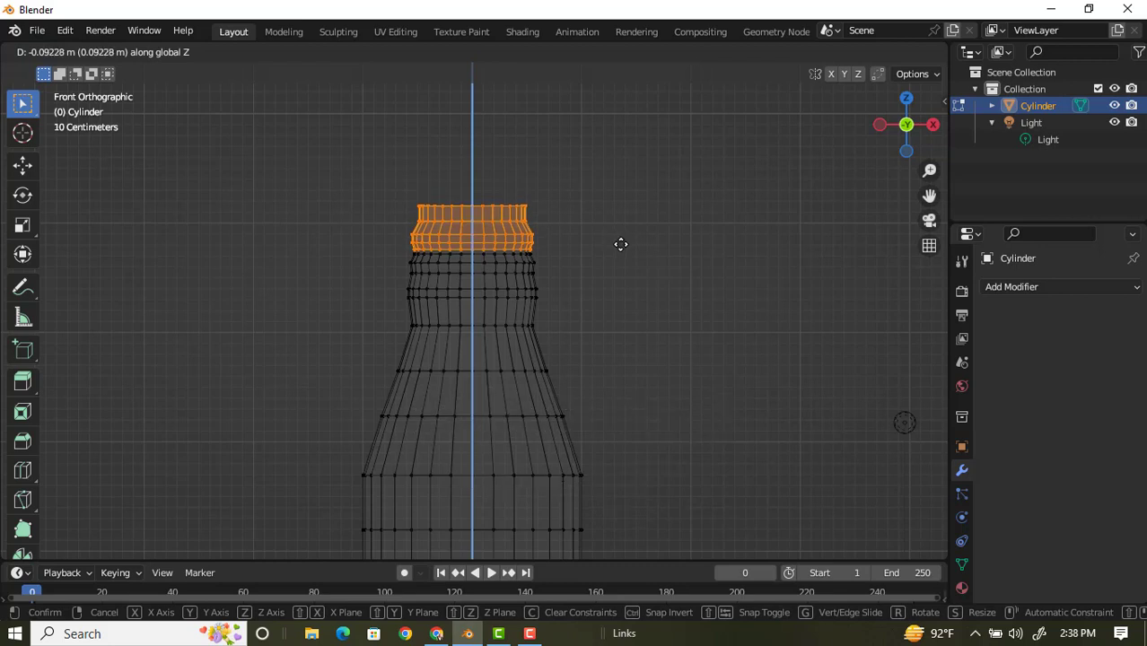
click(621, 244)
Lower the upper neck rings along Z and narrow the ring below to 0.893
drag(363, 167, 624, 282)
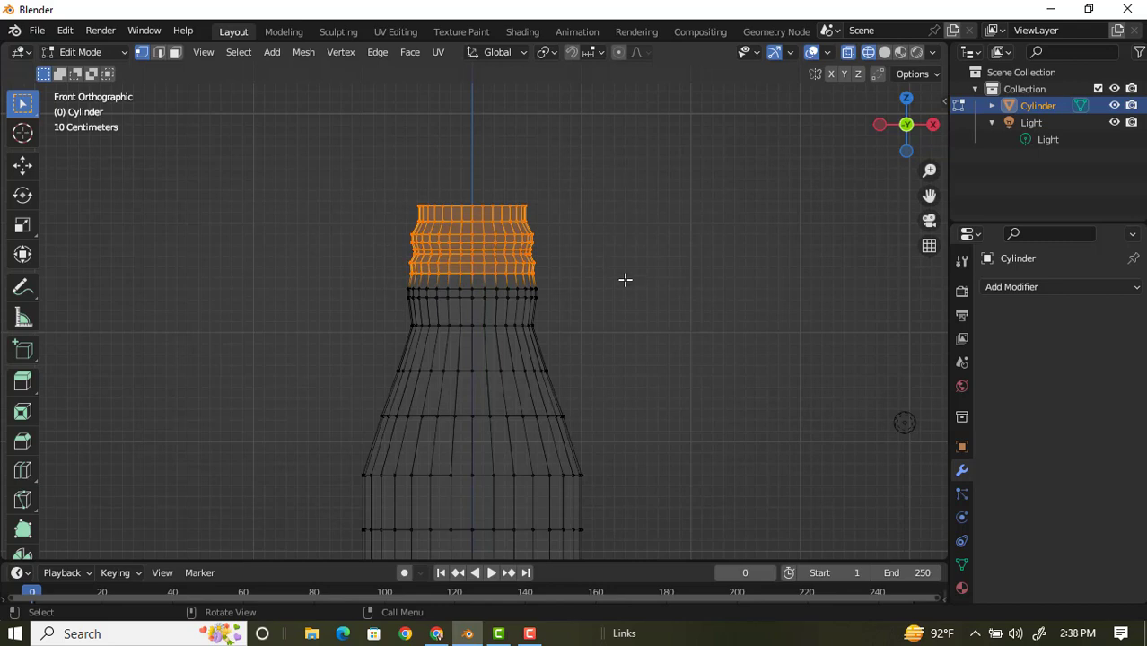
key(g)
key(z)
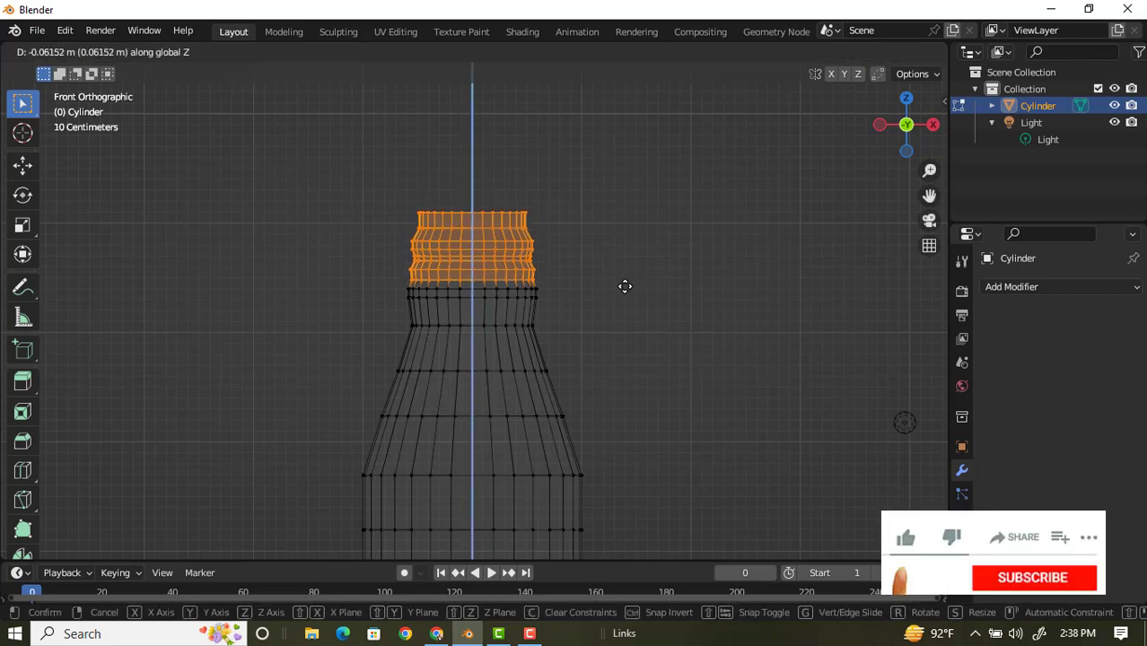
click(625, 286)
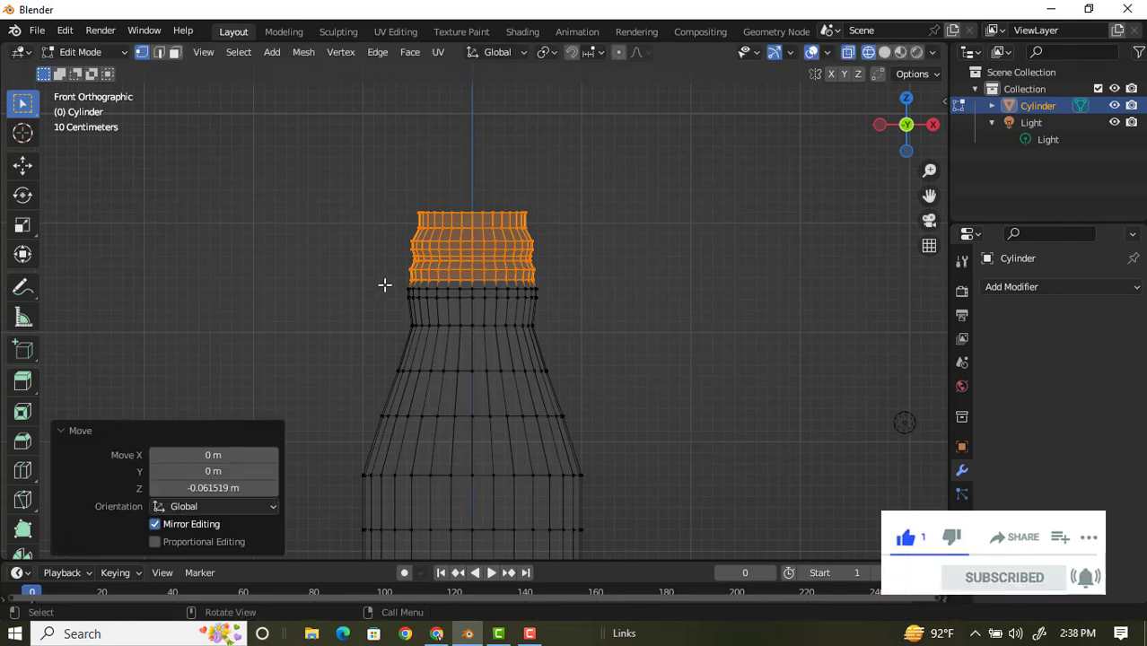
drag(385, 286, 599, 304)
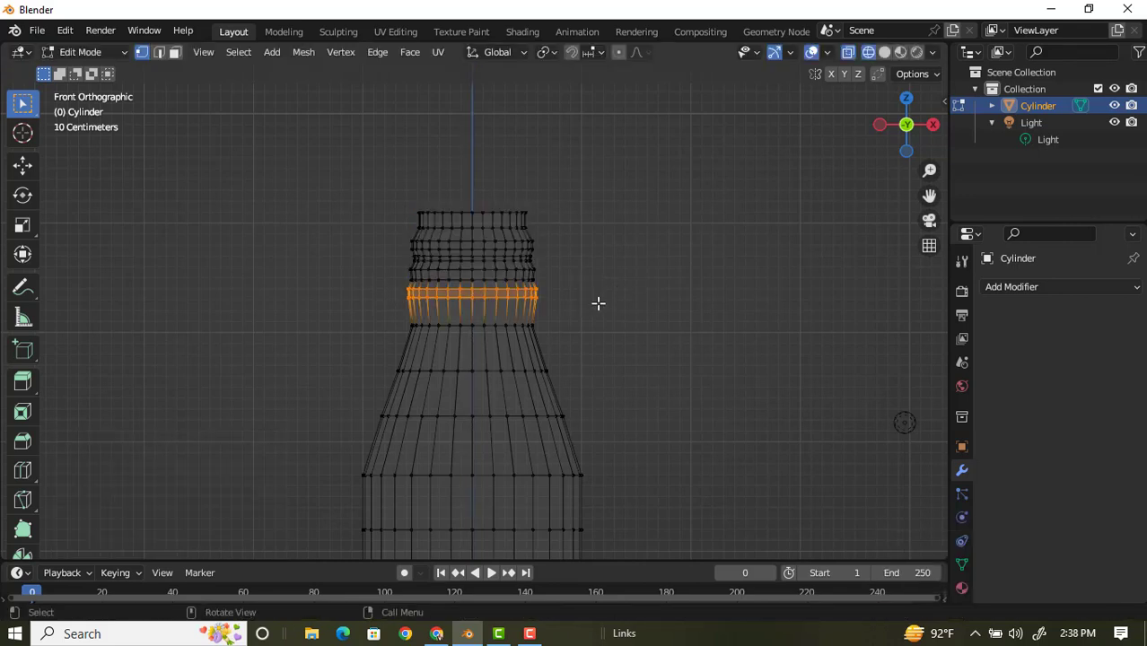
key(s)
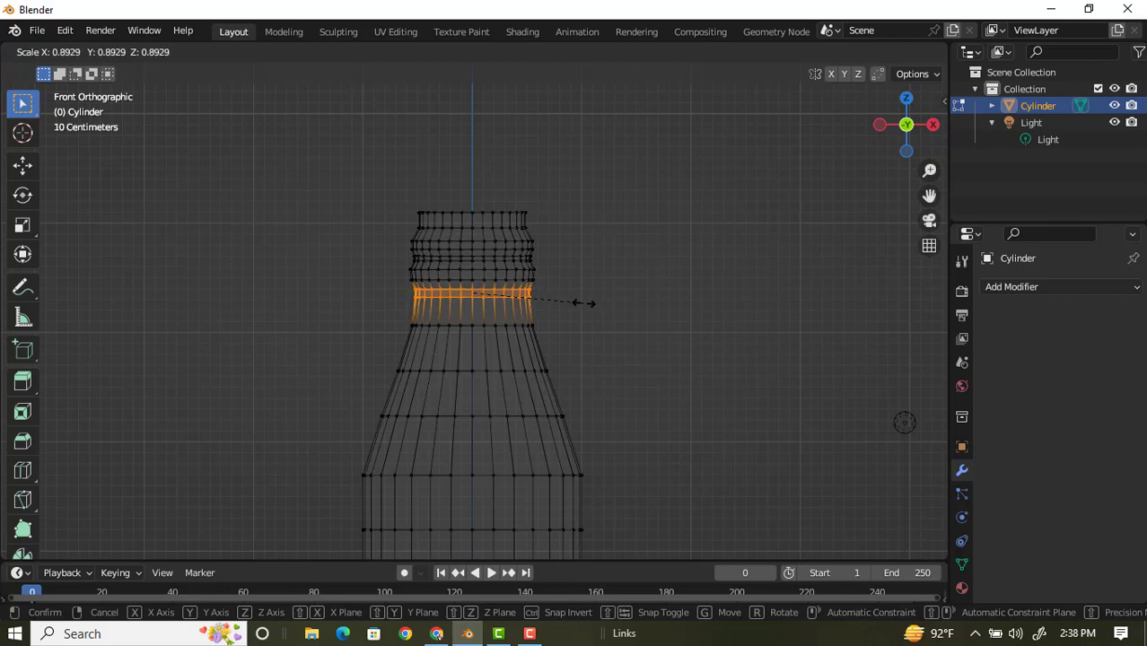
click(583, 302)
Lower the whole neck section 0.1538 m along Z
drag(312, 143, 653, 301)
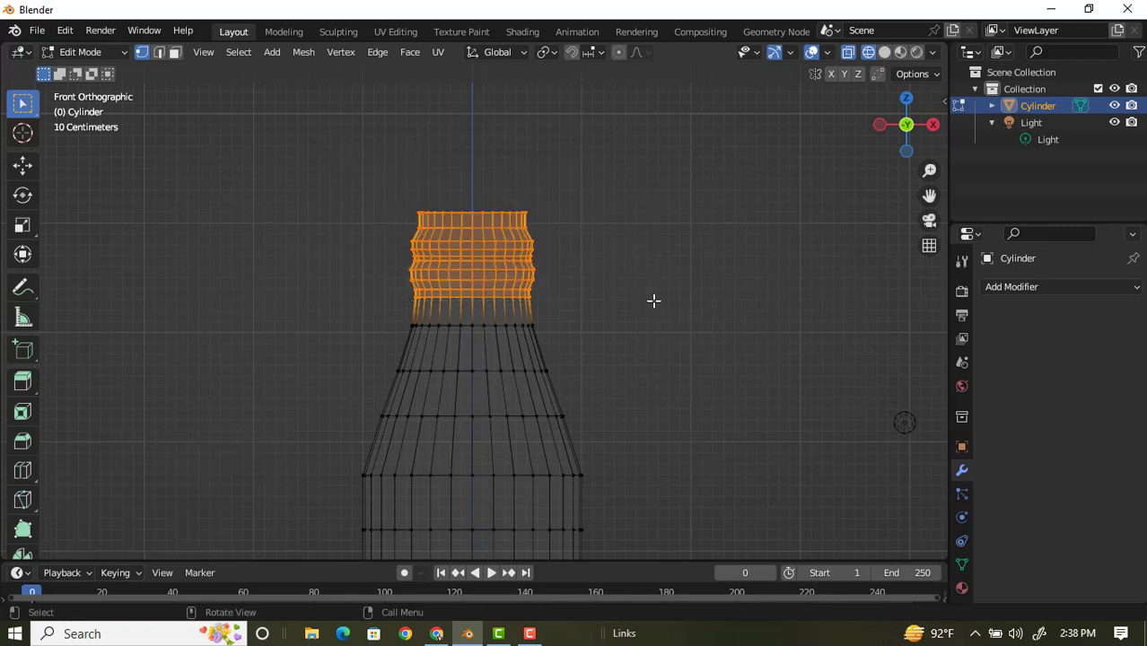
key(g)
key(x)
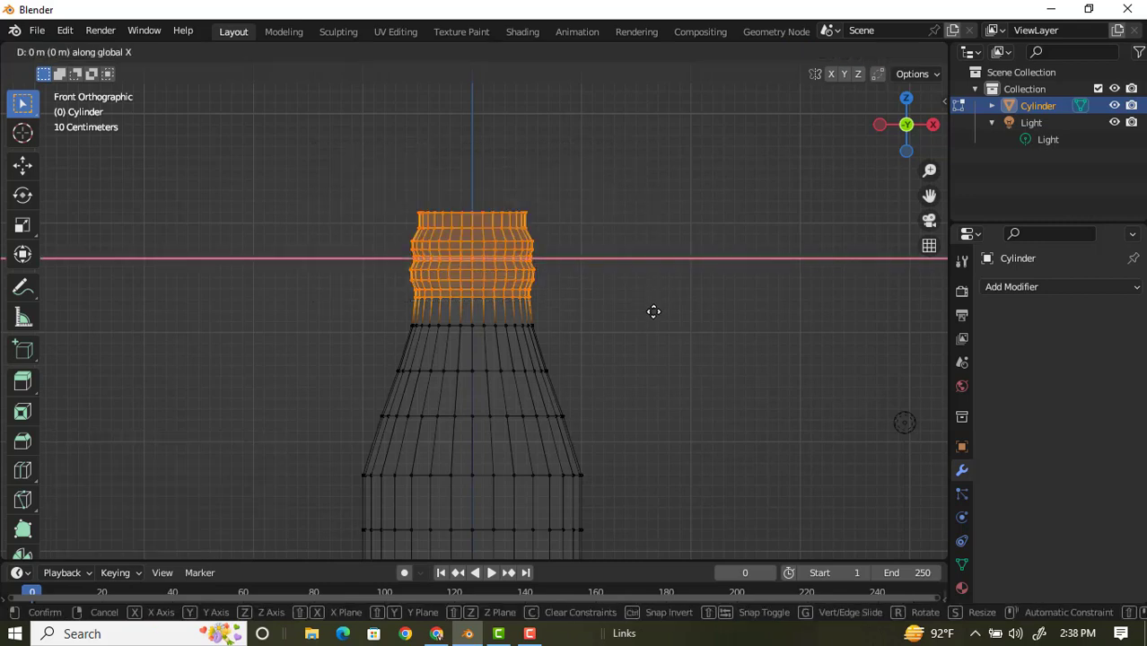
key(z)
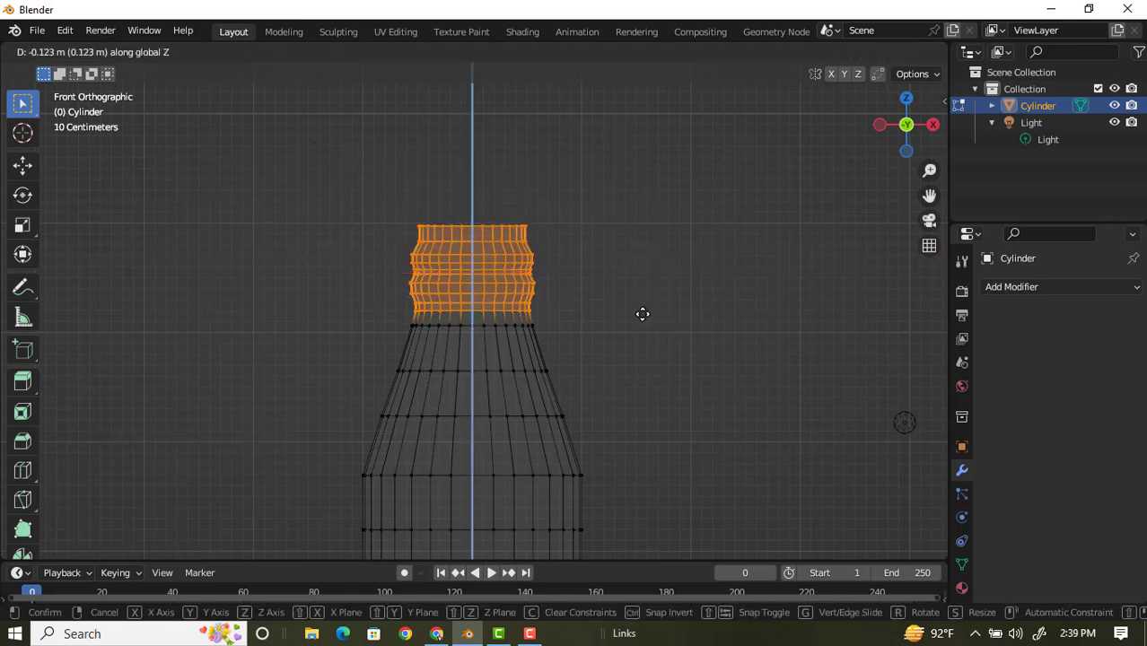
click(643, 318)
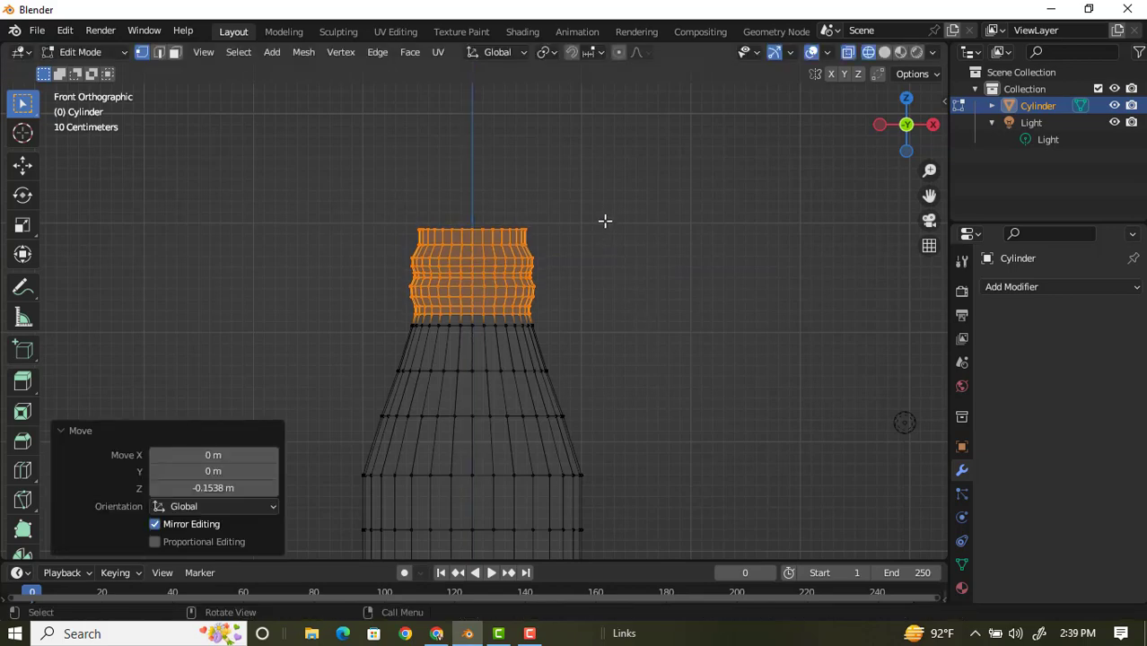
scroll(607, 224, down, 2)
Inspect the bottle in Object Mode, then add a loop cut at the bottle's waist
key(Tab)
middle_drag(564, 241, 633, 435)
click(630, 427)
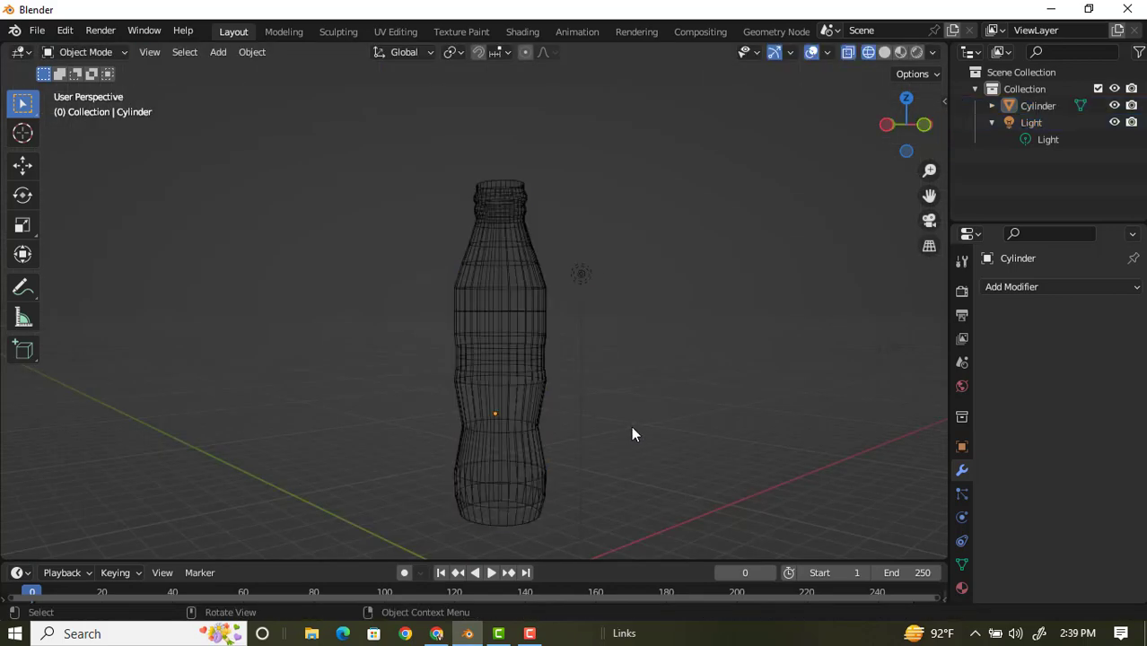
key(Tab)
key(ctrl+r)
click(507, 430)
right_click(507, 430)
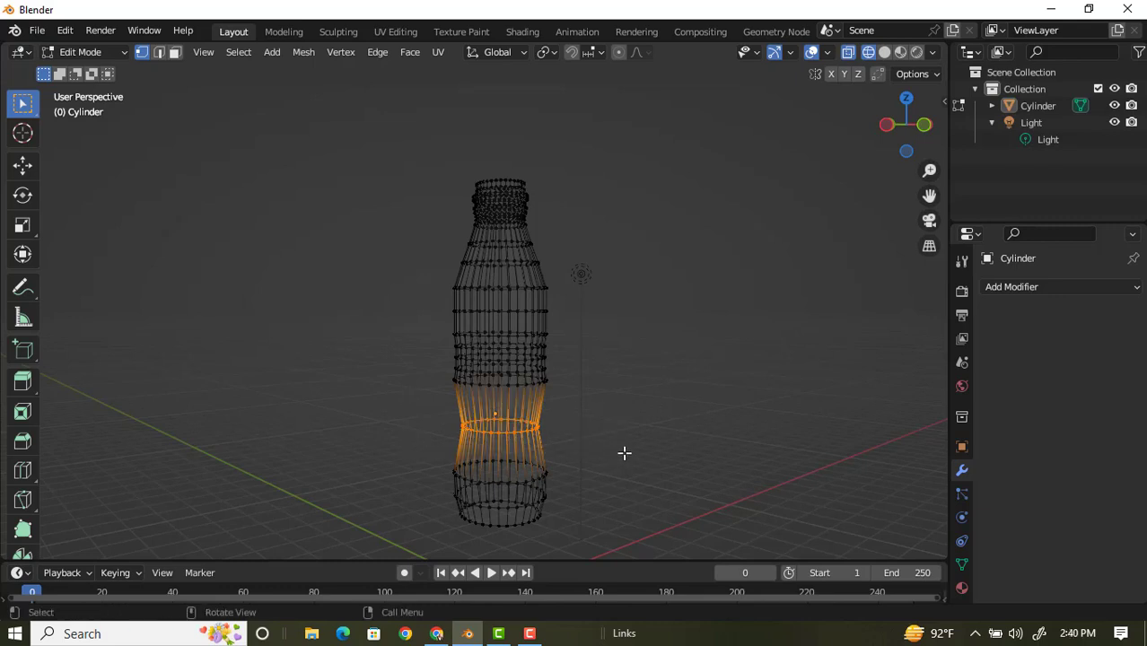
Enlarge the lower ring band to 1.121, then again to 1.041
key(s)
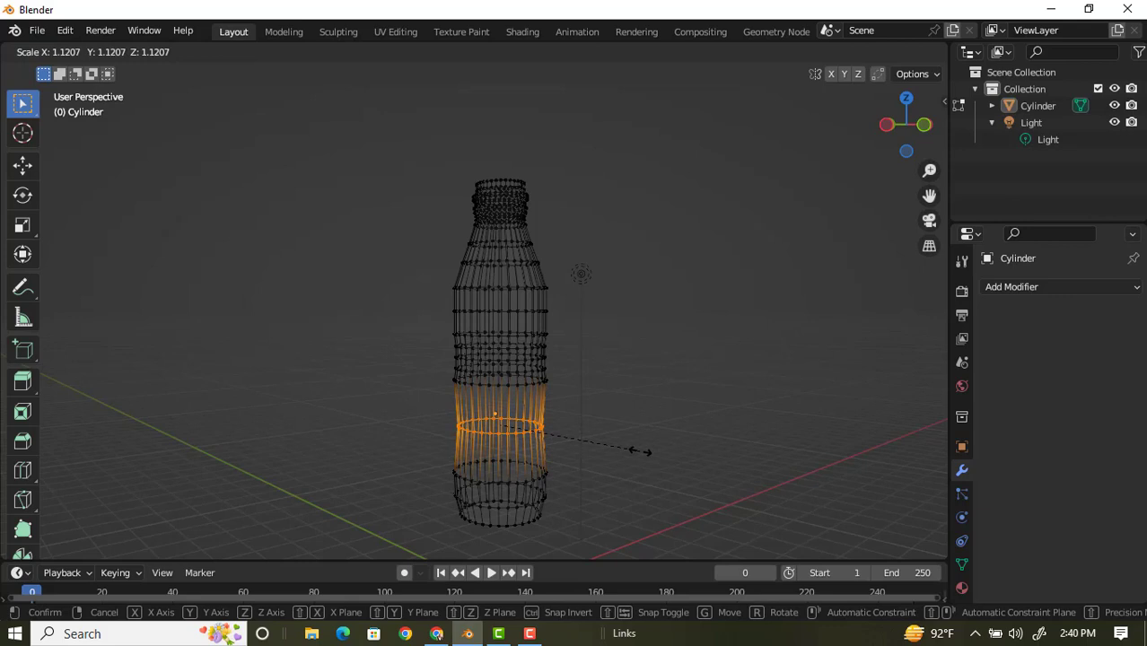
click(639, 451)
middle_drag(613, 425, 616, 402)
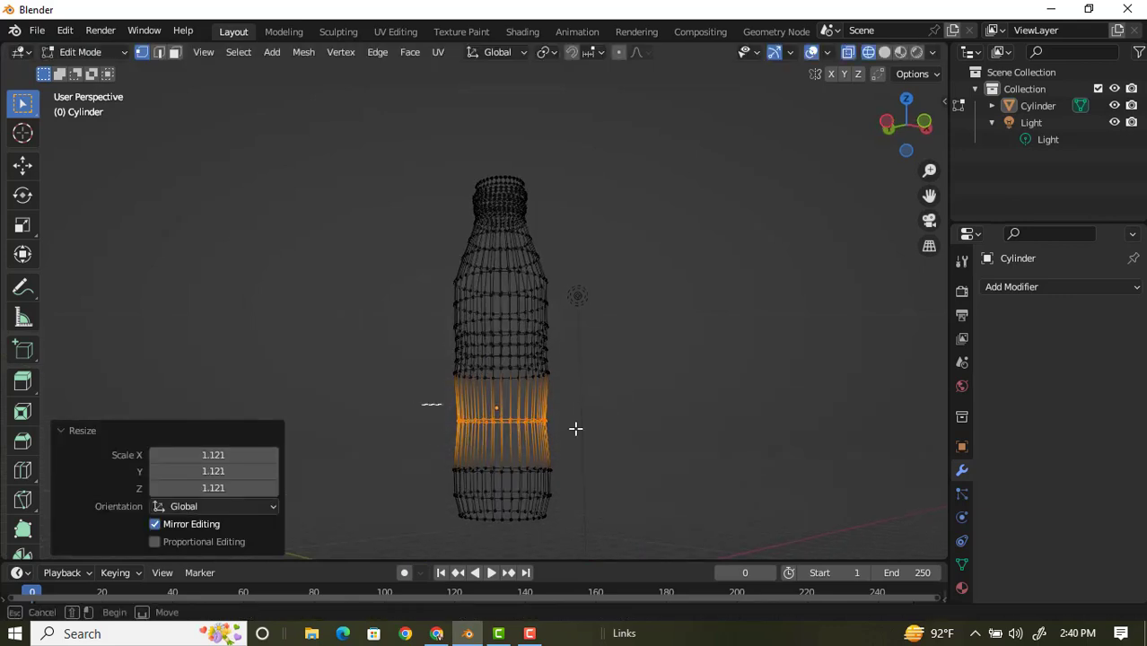
key(s)
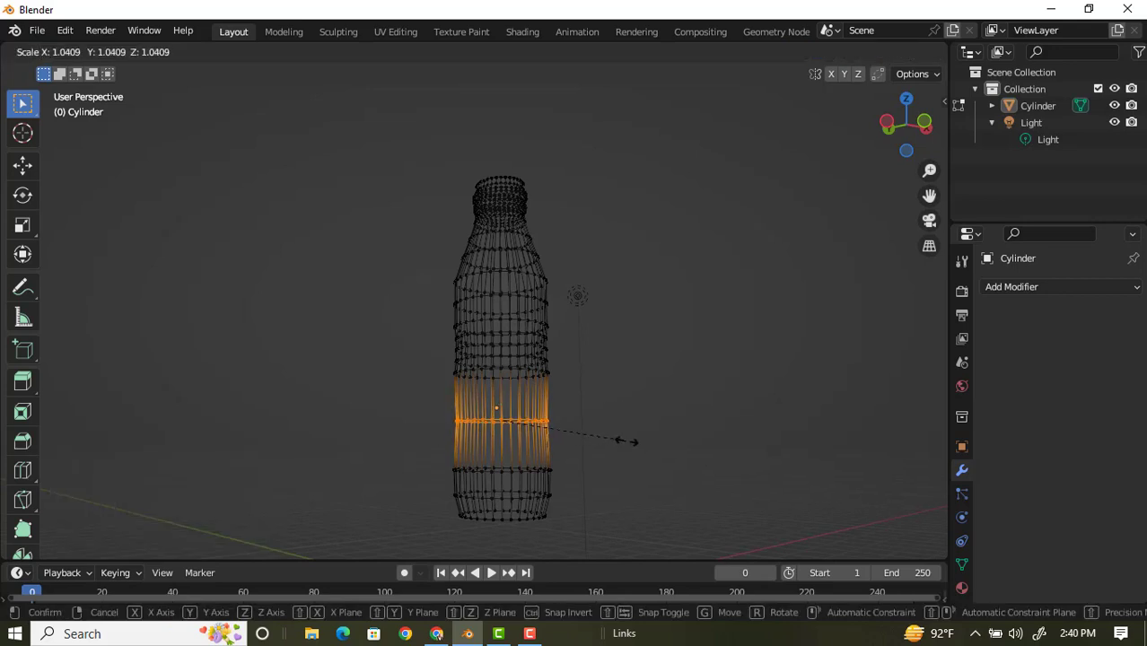
click(628, 441)
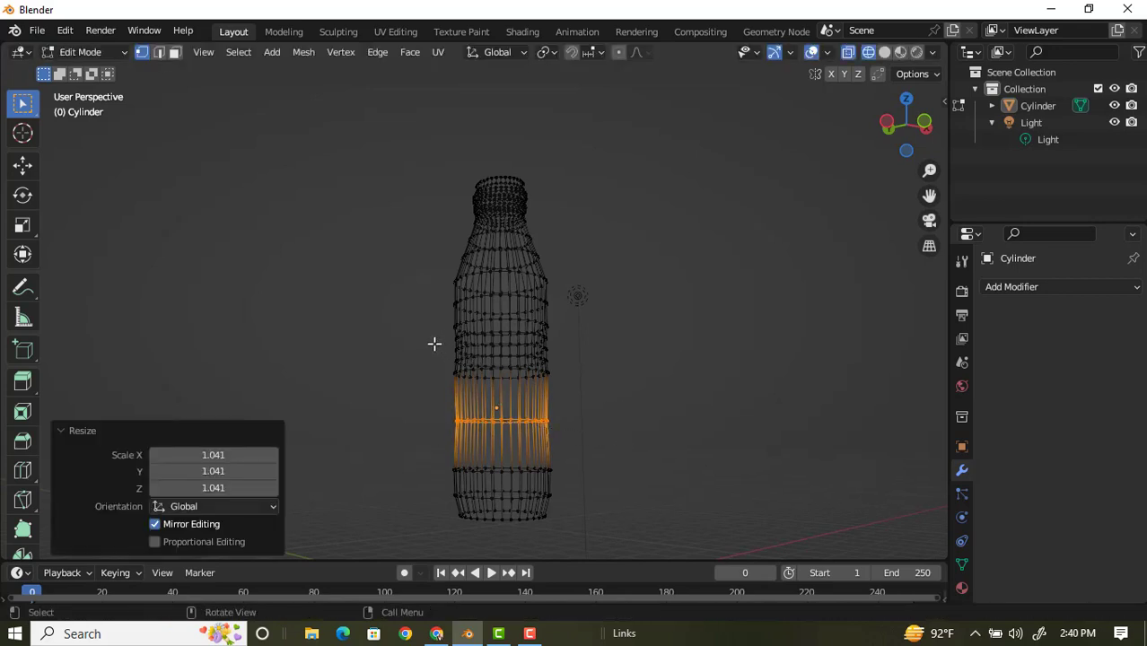
Narrow the middle ring band of the bottle to about 0.948
drag(436, 363, 621, 396)
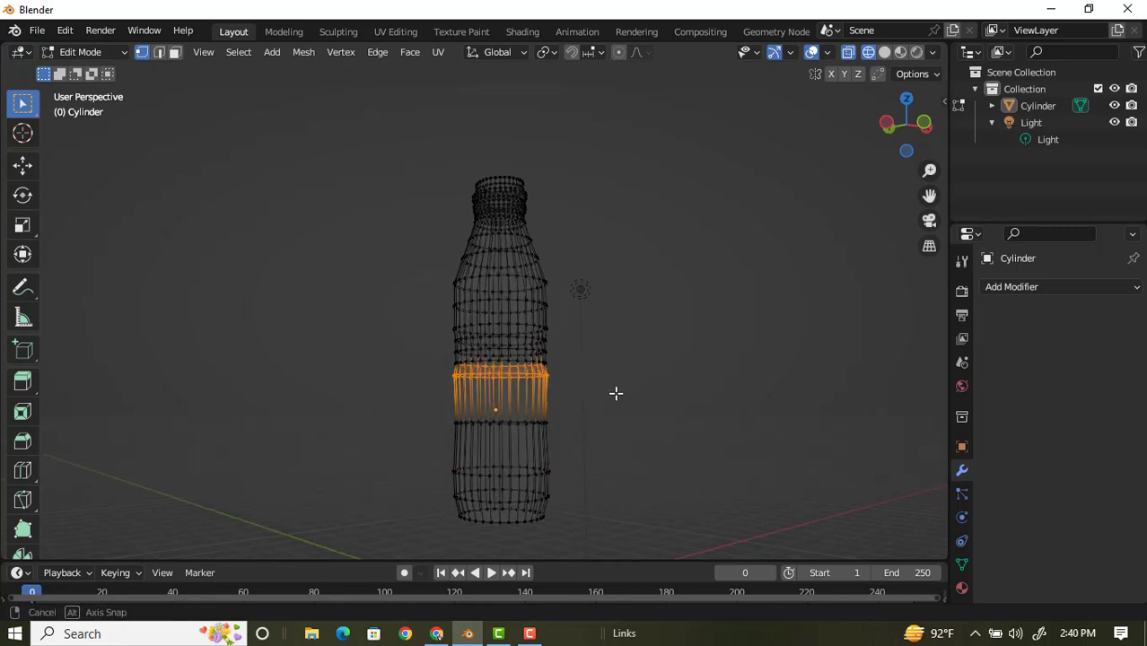
middle_drag(619, 388, 615, 394)
click(428, 370)
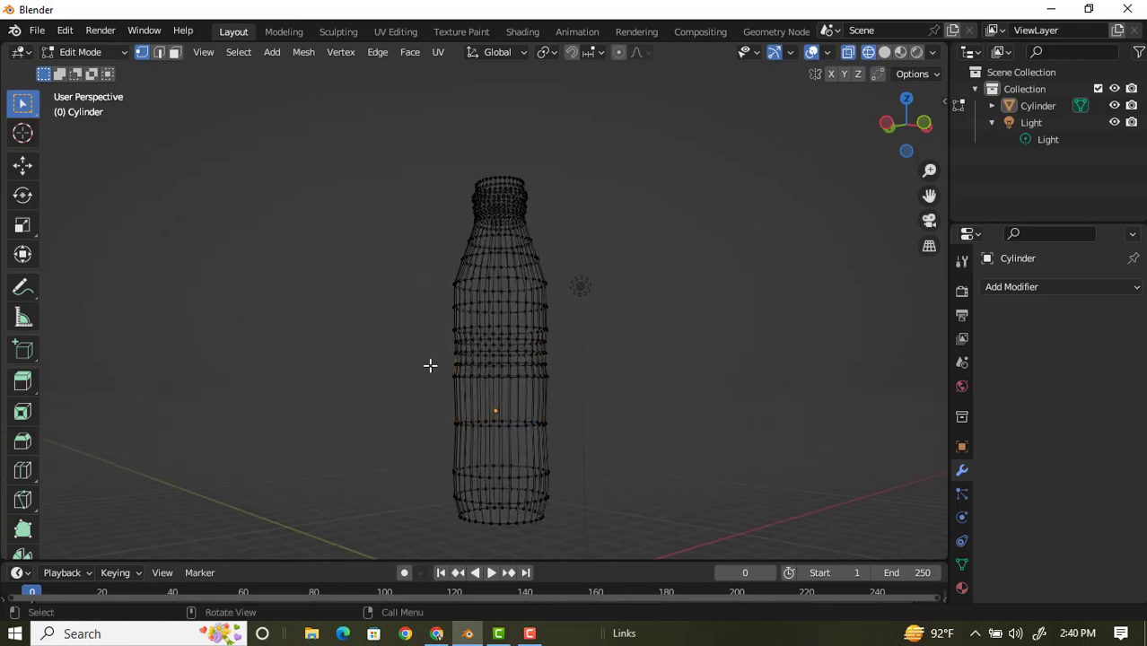
drag(430, 364, 664, 407)
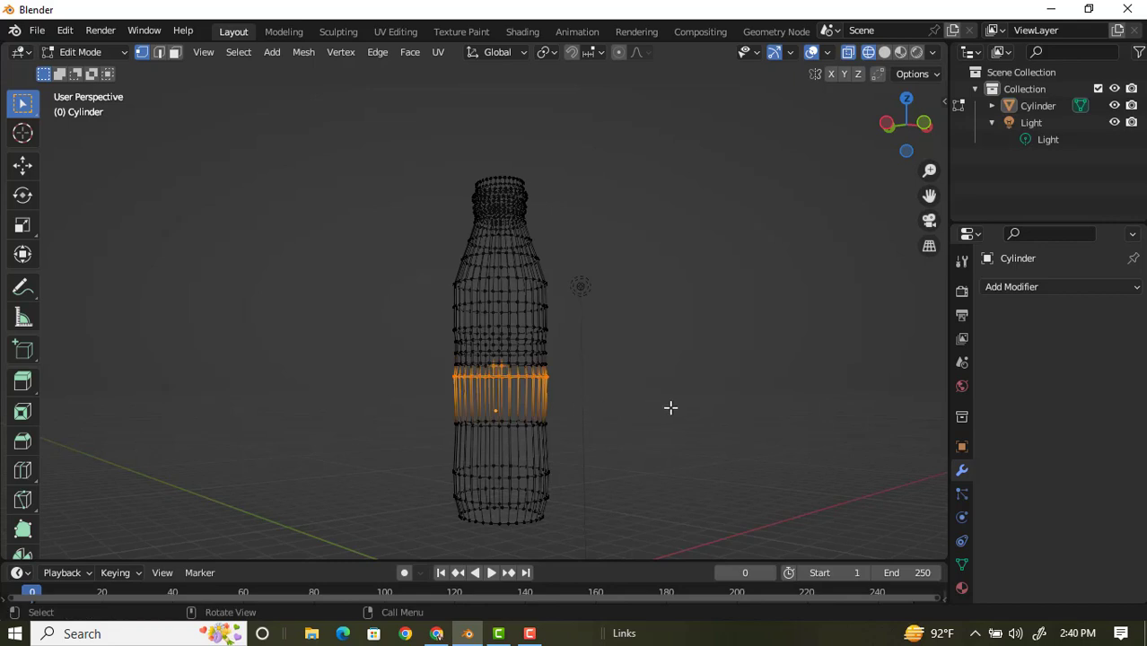
click(434, 374)
drag(433, 369, 639, 408)
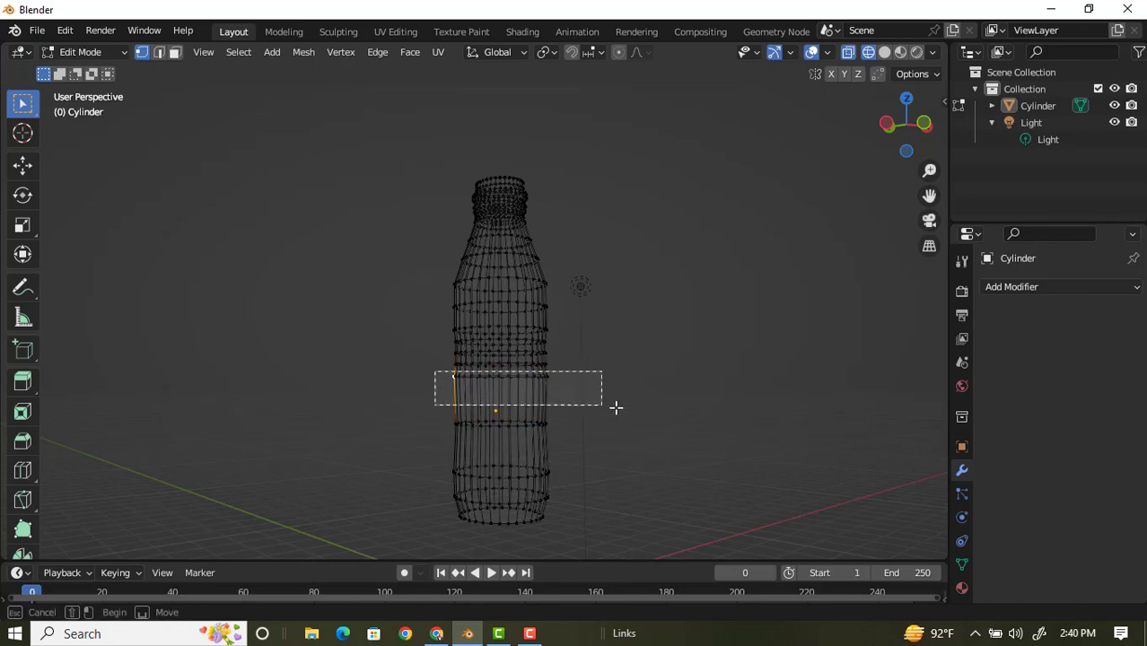
key(s)
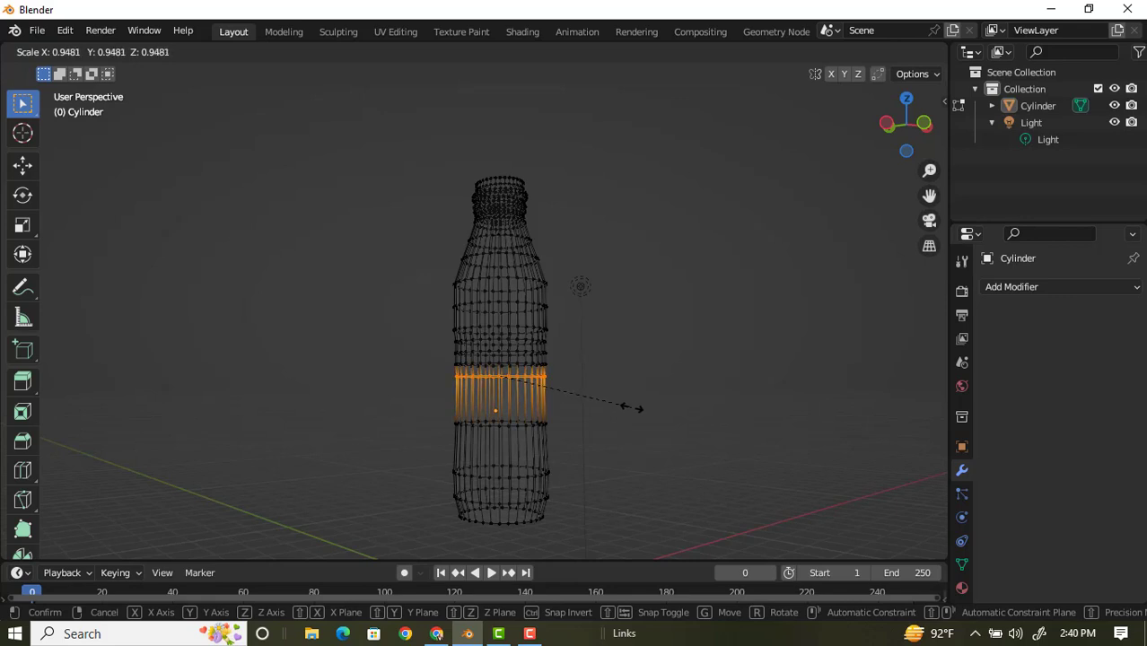
click(632, 408)
key(alt+a)
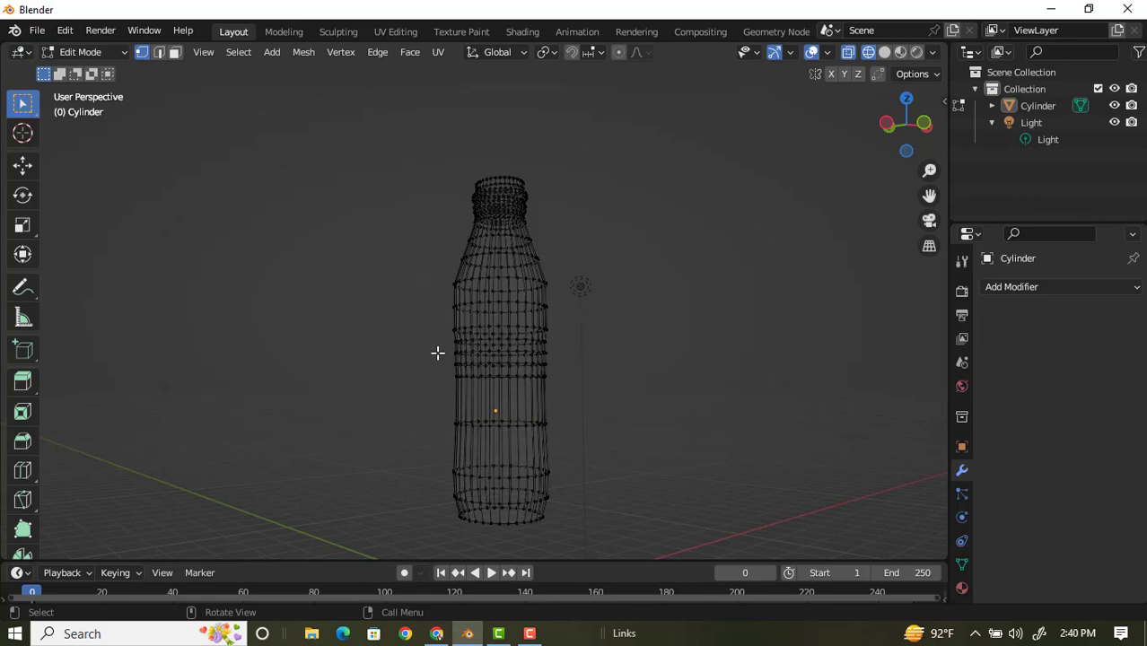
Narrow the thin ring band above the middle to about 0.97
drag(437, 352, 611, 371)
key(s)
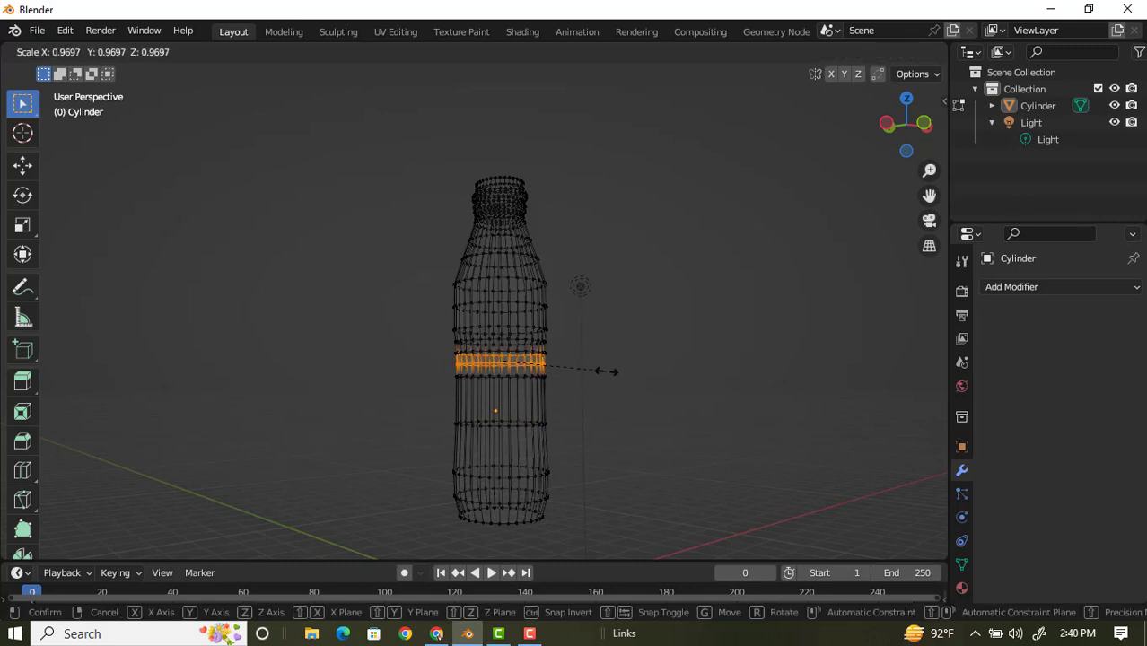
click(605, 371)
click(601, 372)
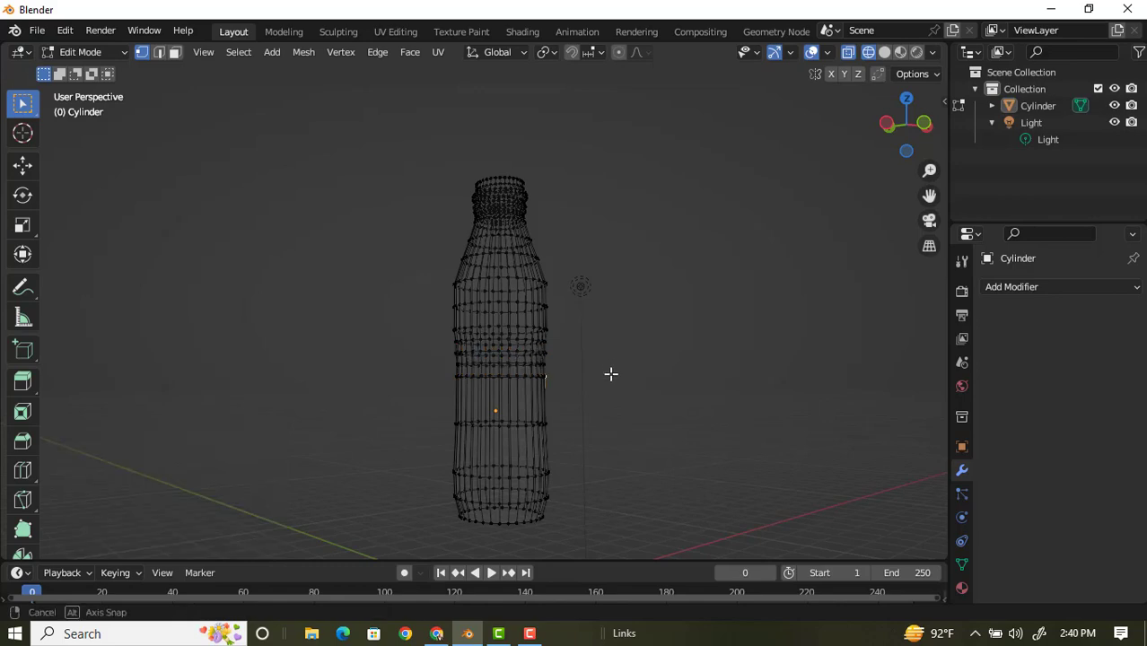
mouse_move(608, 373)
middle_down()
mouse_move(611, 400)
mouse_move(778, 342)
mouse_move(781, 287)
mouse_move(706, 366)
middle_up()
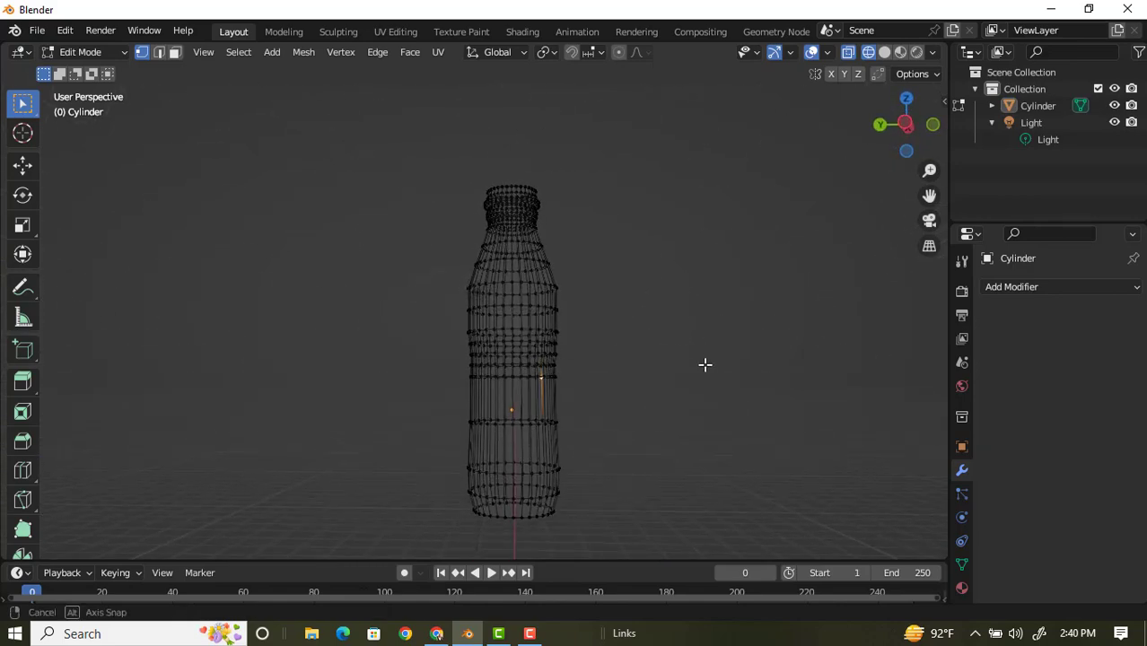
Lower the middle band of rings 0.28 m along Z and shrink it to 0.95
drag(437, 377, 631, 392)
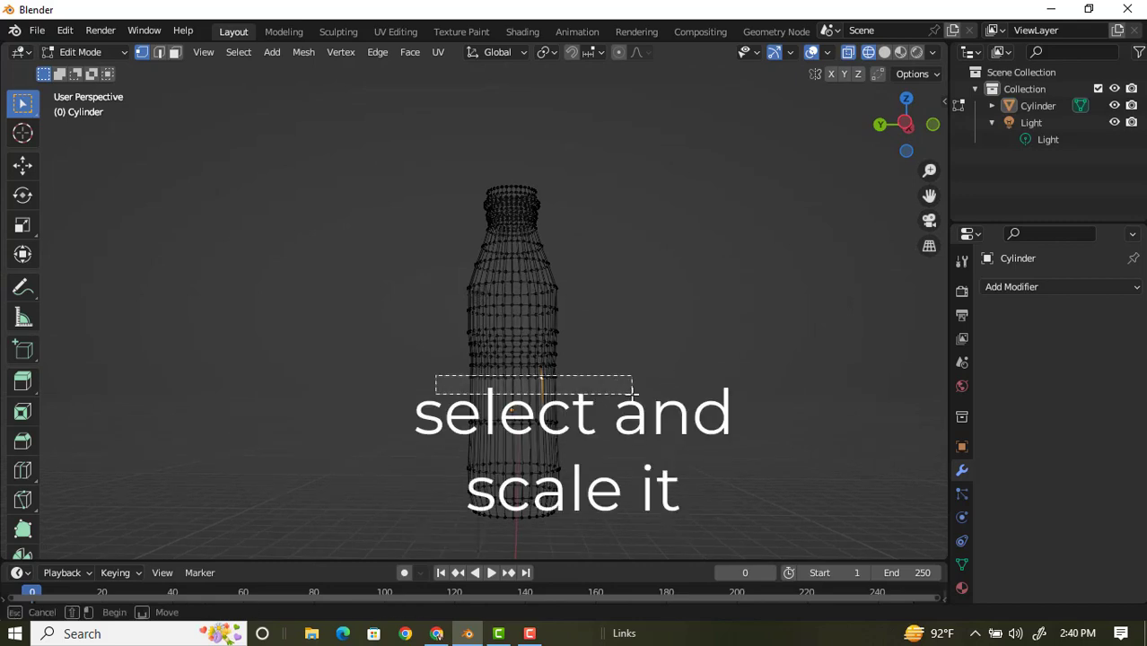
drag(436, 367, 638, 396)
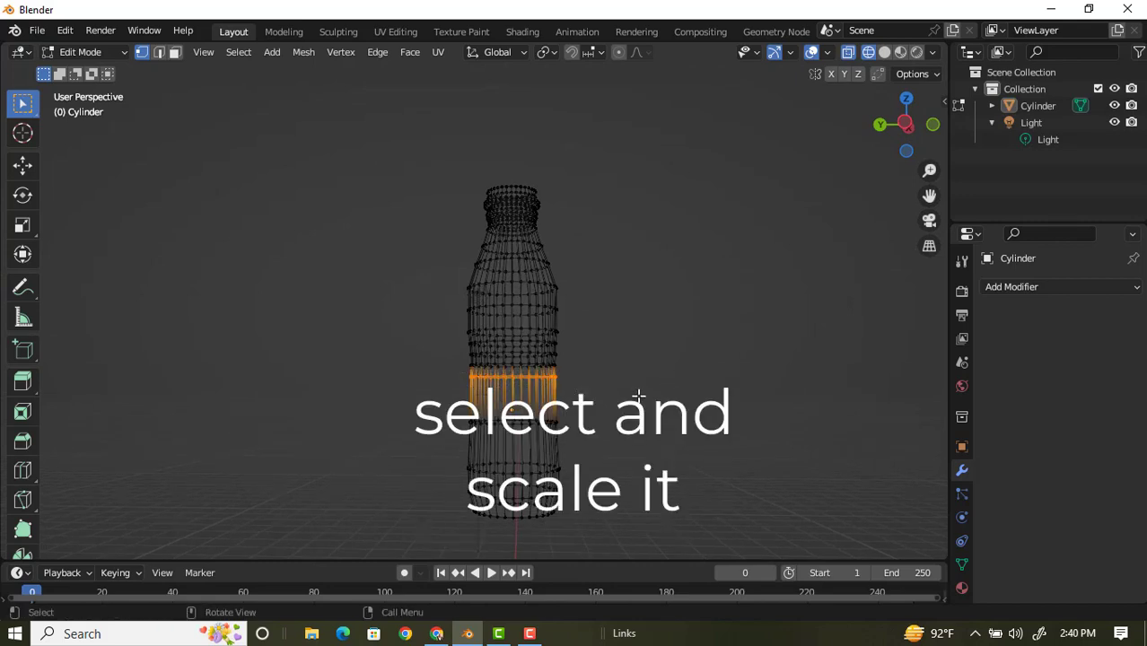
key(g)
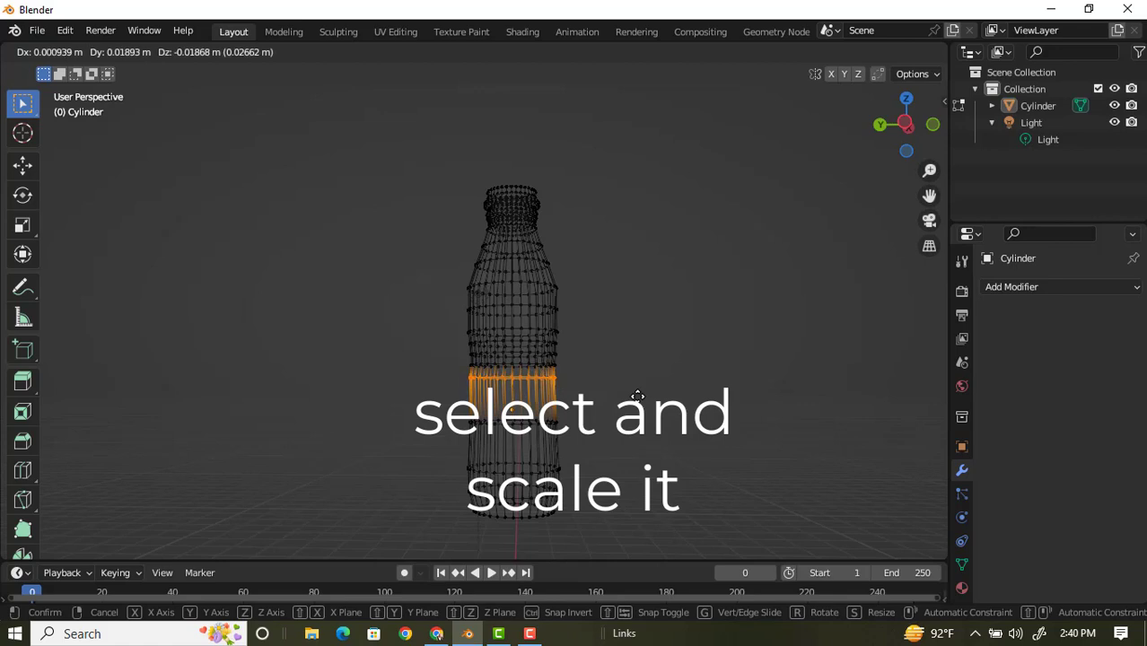
key(z)
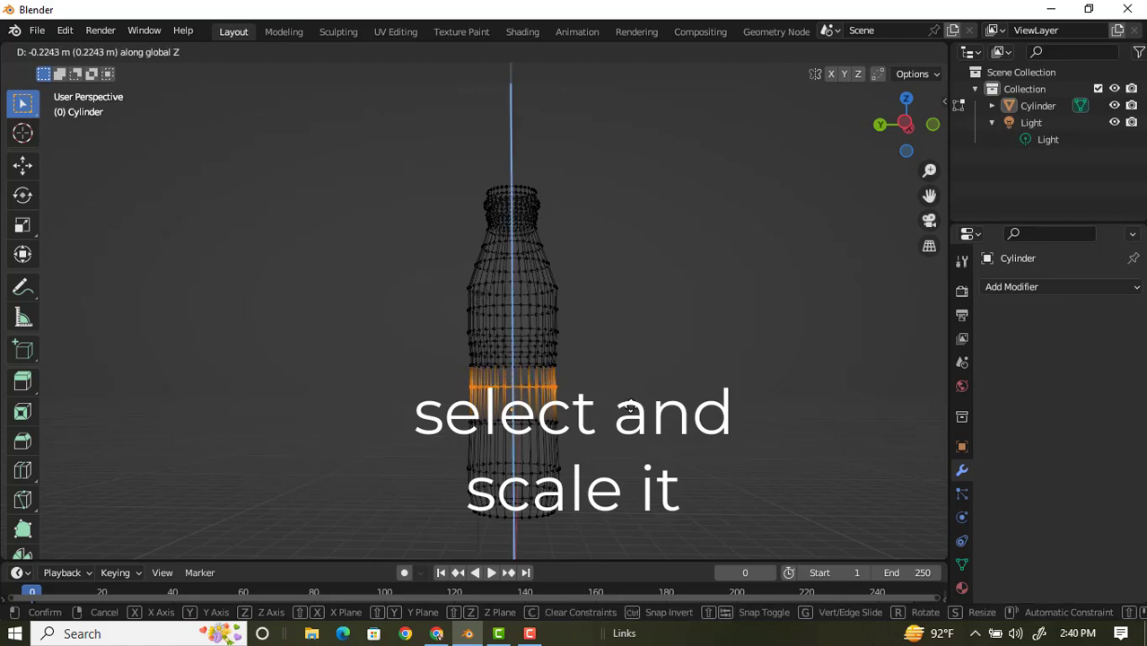
click(630, 410)
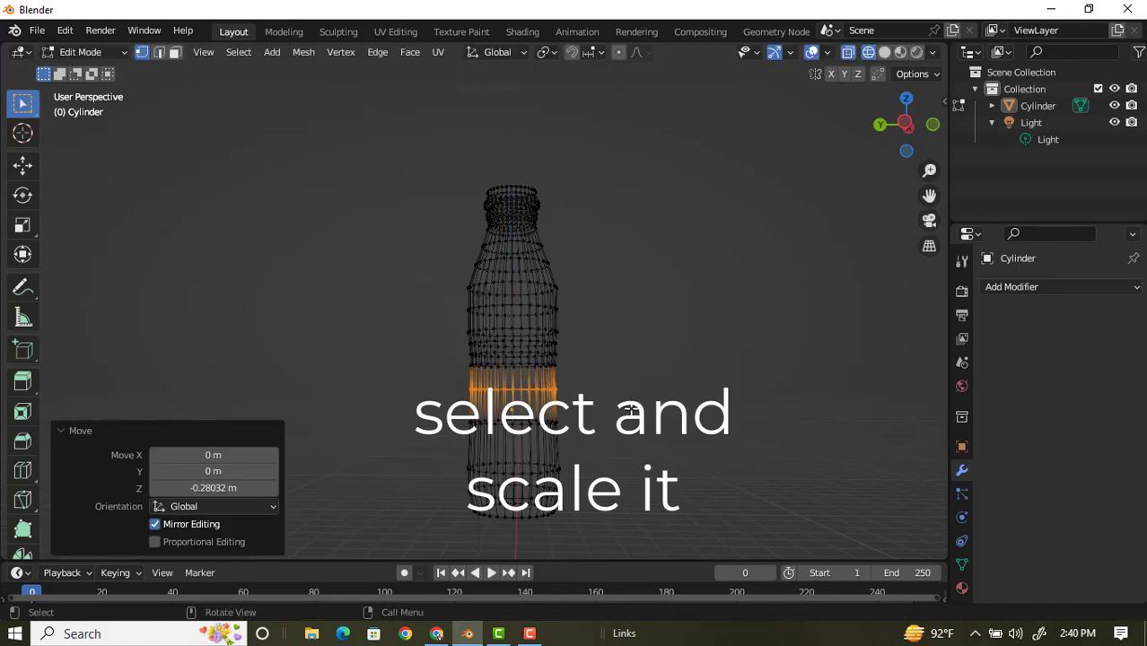
key(s)
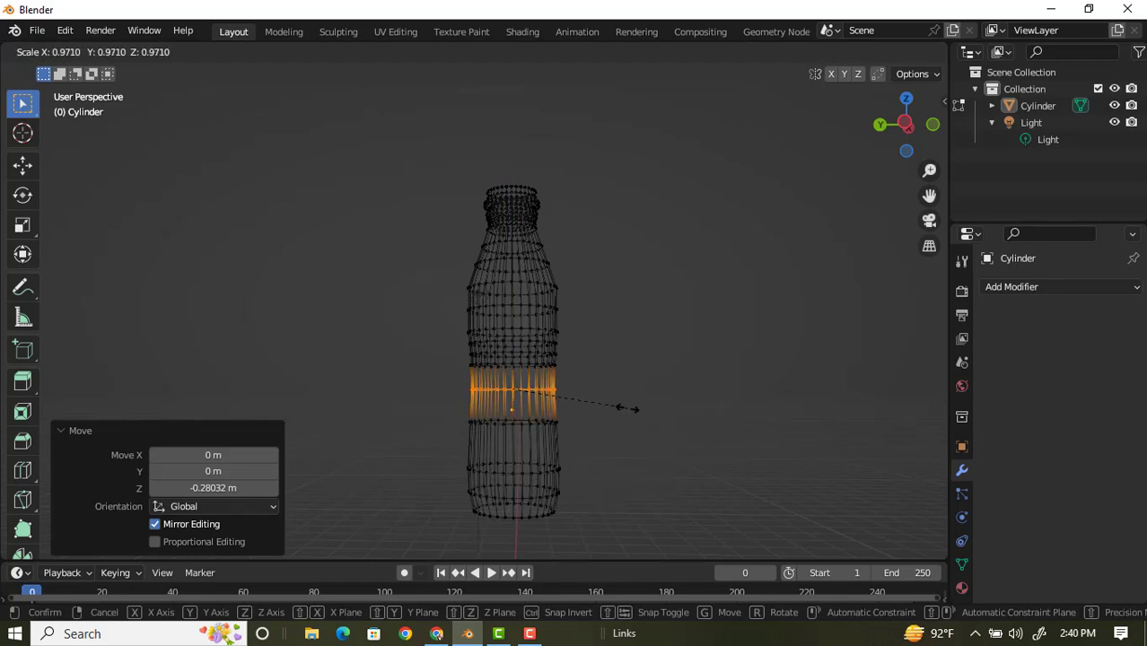
click(630, 410)
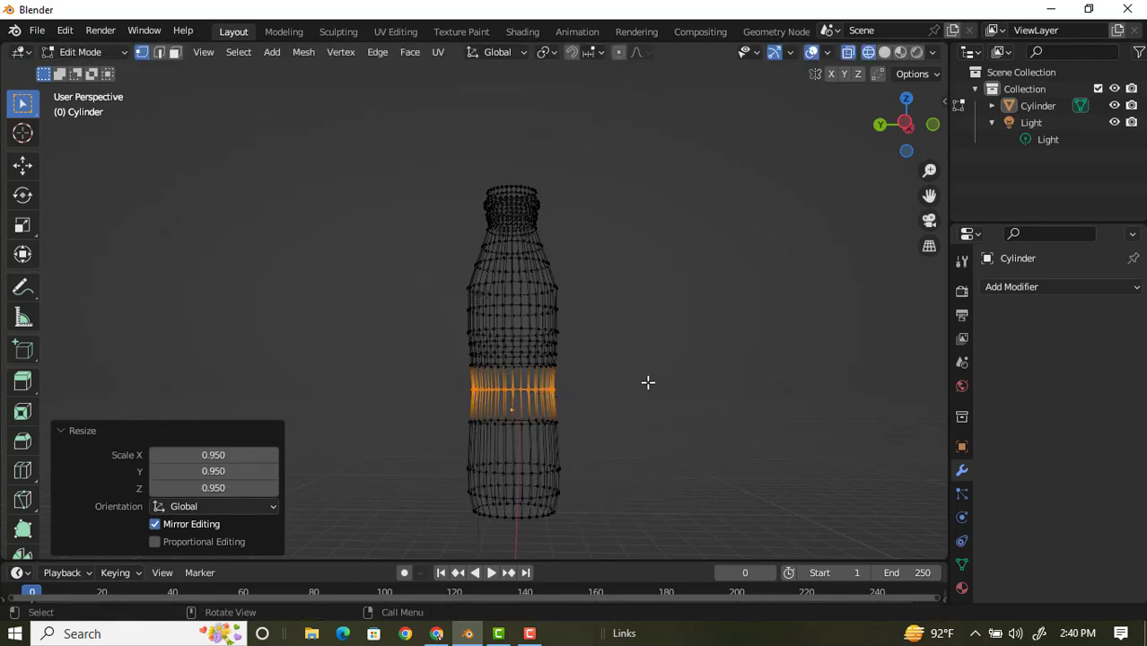
click(648, 381)
Narrow a single ring across the bottle's middle
mouse_move(653, 359)
middle_down()
mouse_move(655, 368)
mouse_move(571, 380)
middle_up()
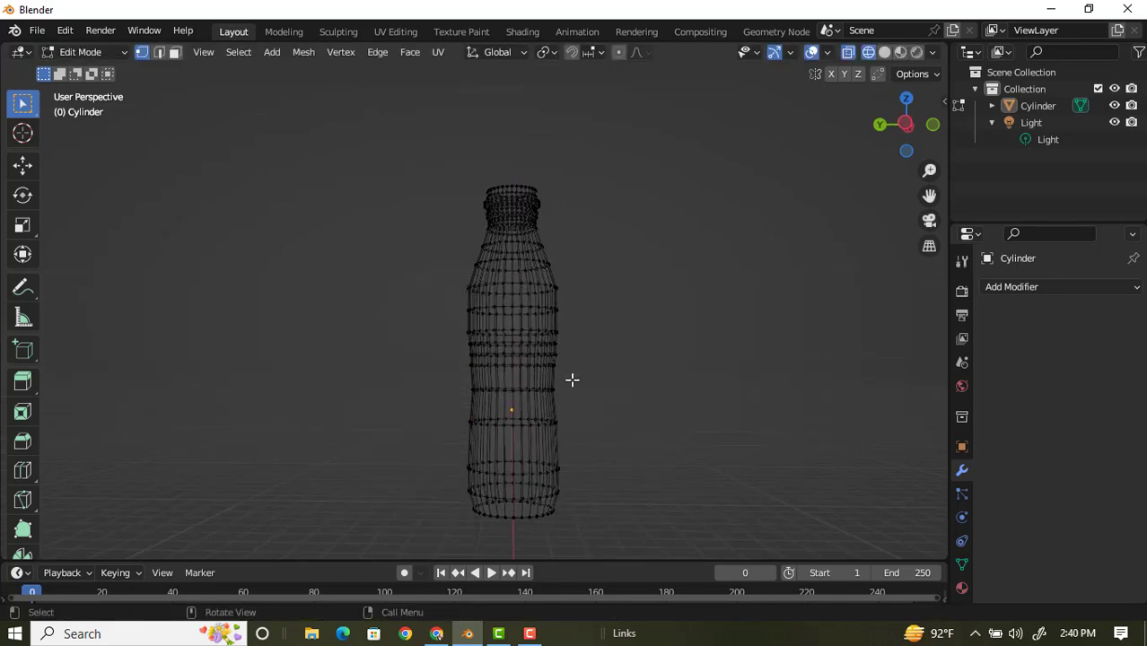
drag(450, 358, 609, 385)
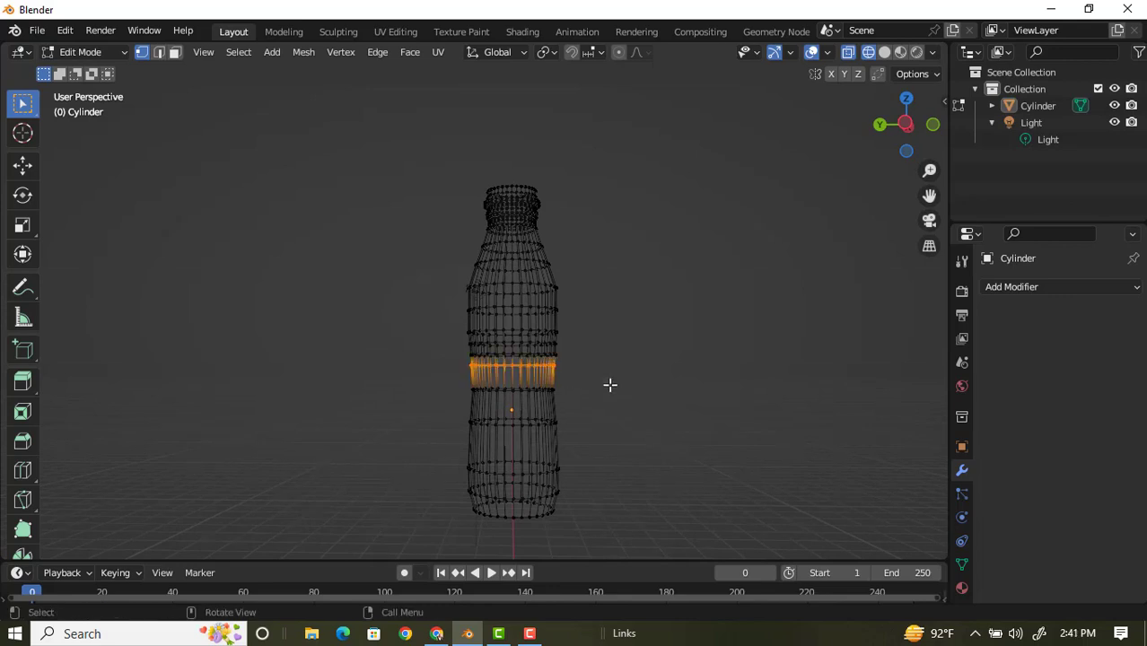
key(s)
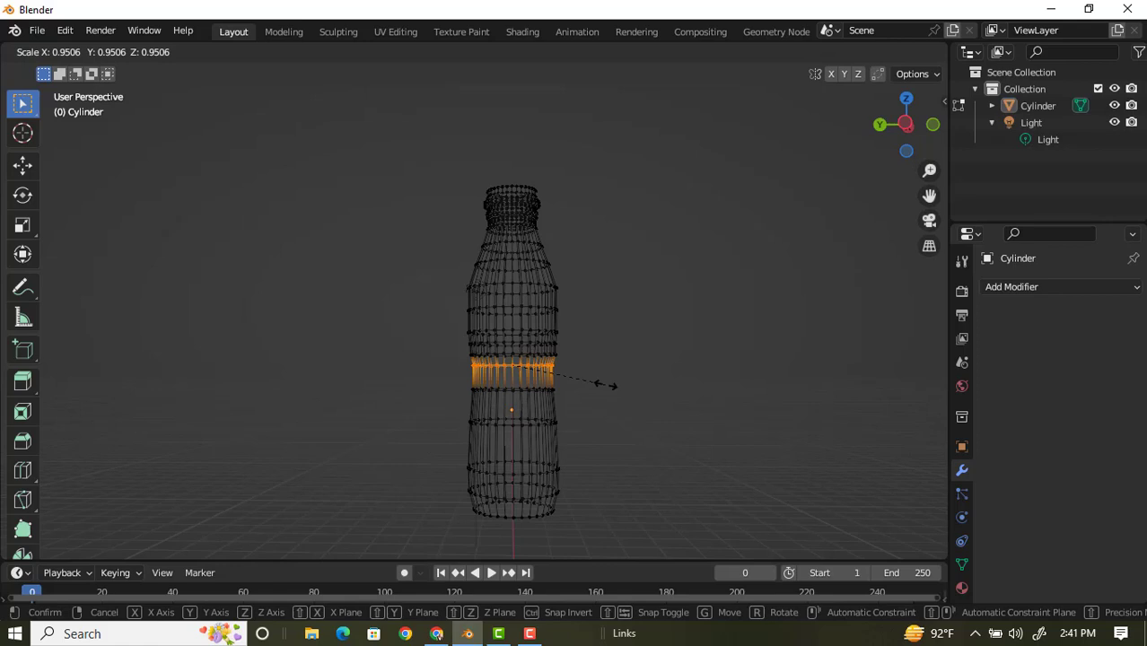
click(606, 384)
click(632, 376)
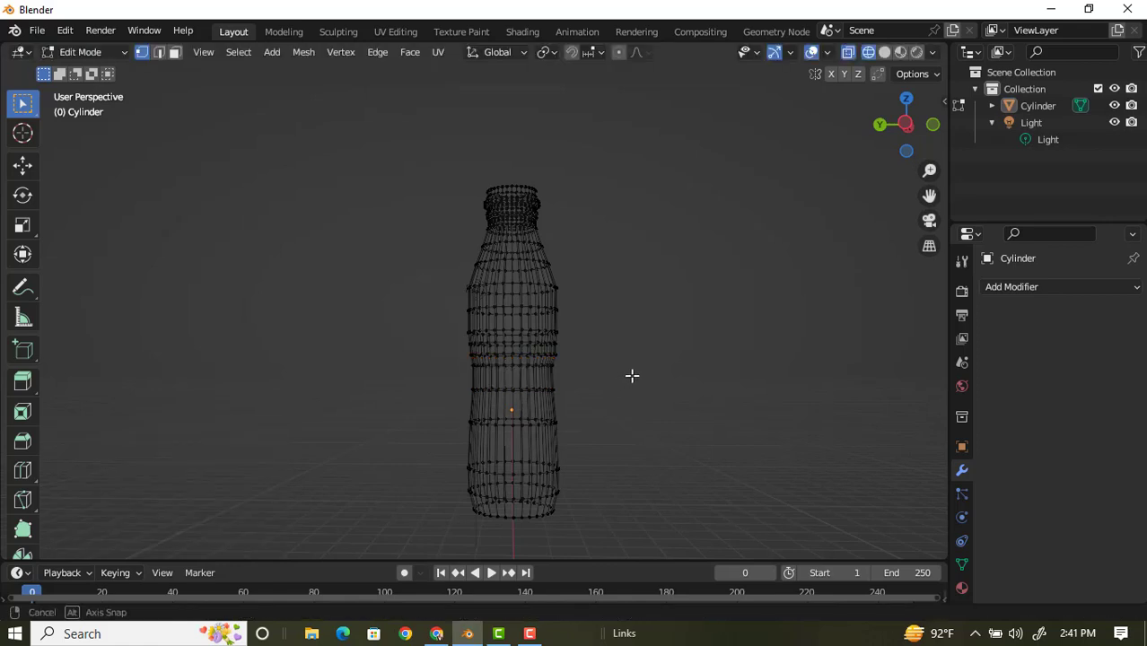
Widen the rings of the bottle's lower section
middle_drag(632, 376, 632, 358)
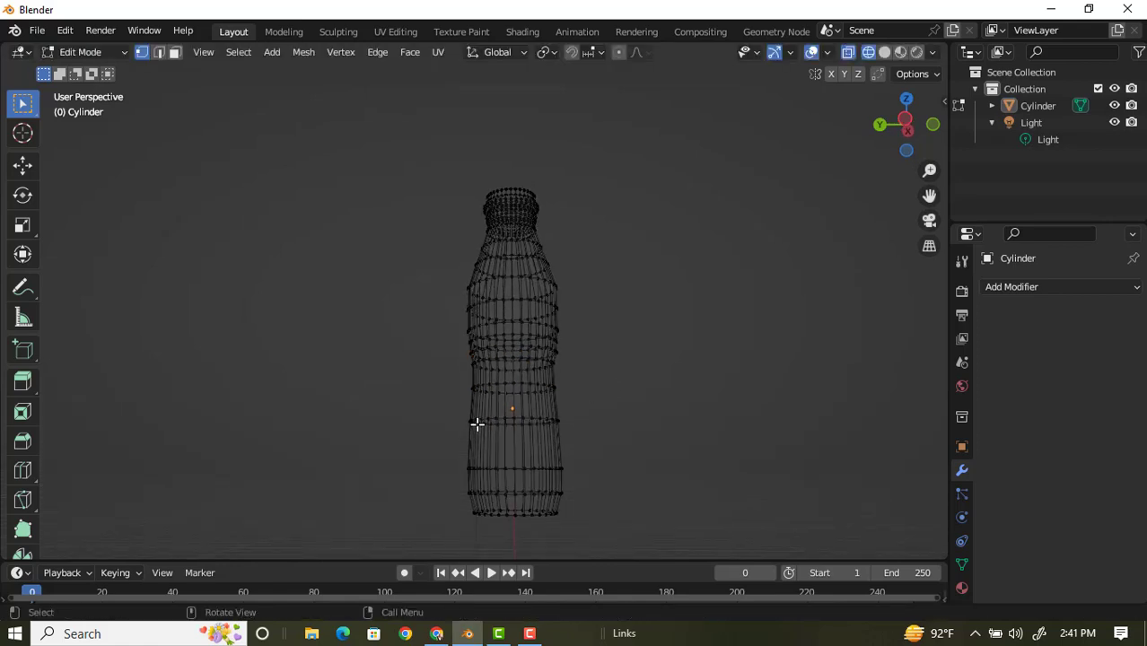
drag(434, 449, 651, 477)
key(s)
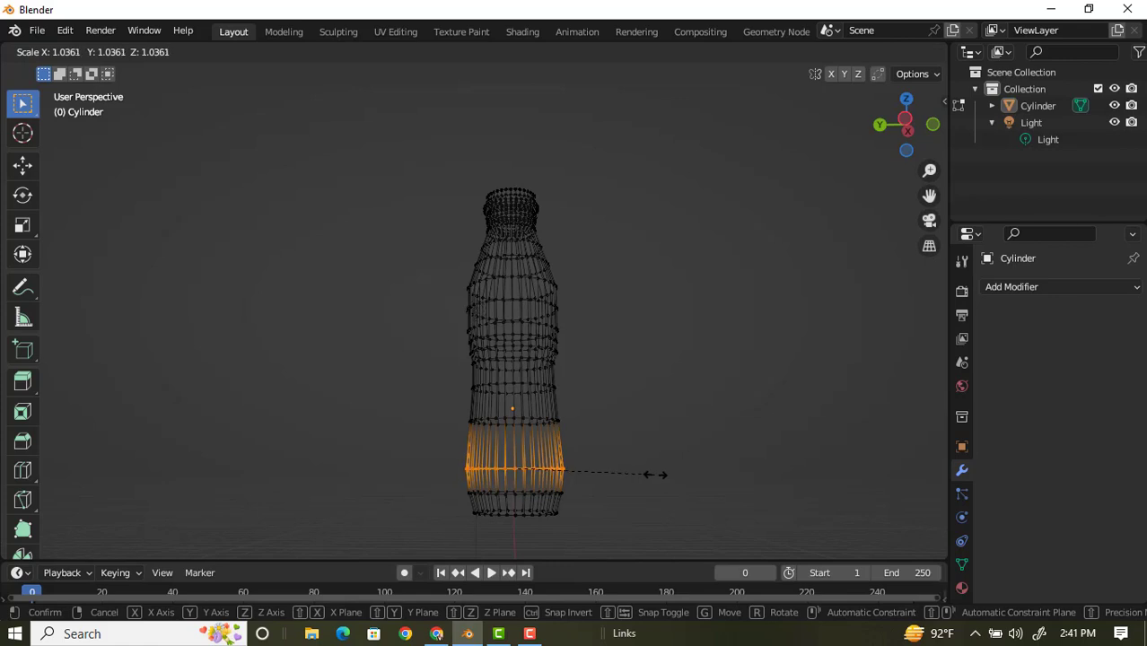
click(653, 472)
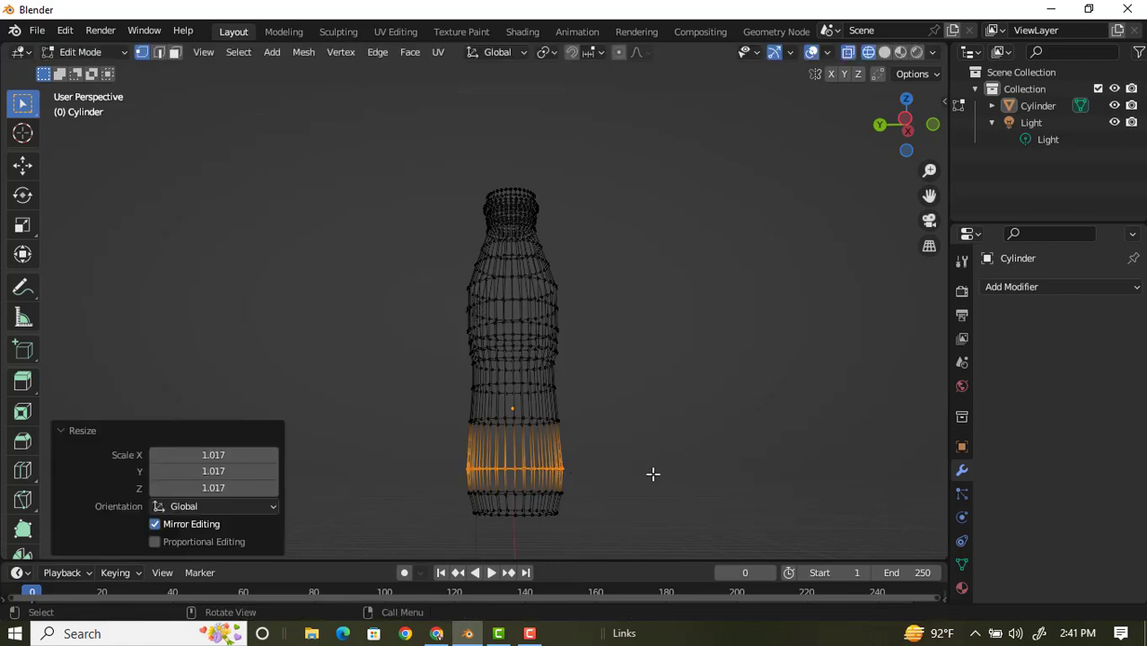
click(671, 446)
Lower the lower band of loops 0.1484 m along Z and narrow it slightly
middle_drag(670, 446, 652, 449)
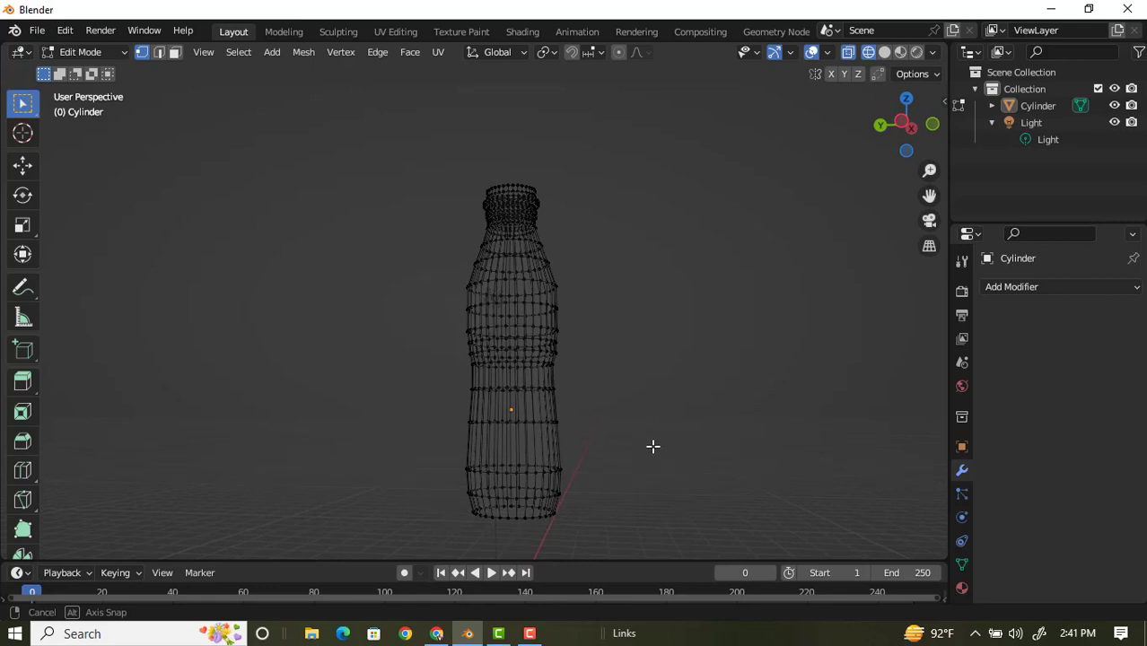
scroll(652, 446, up, 2)
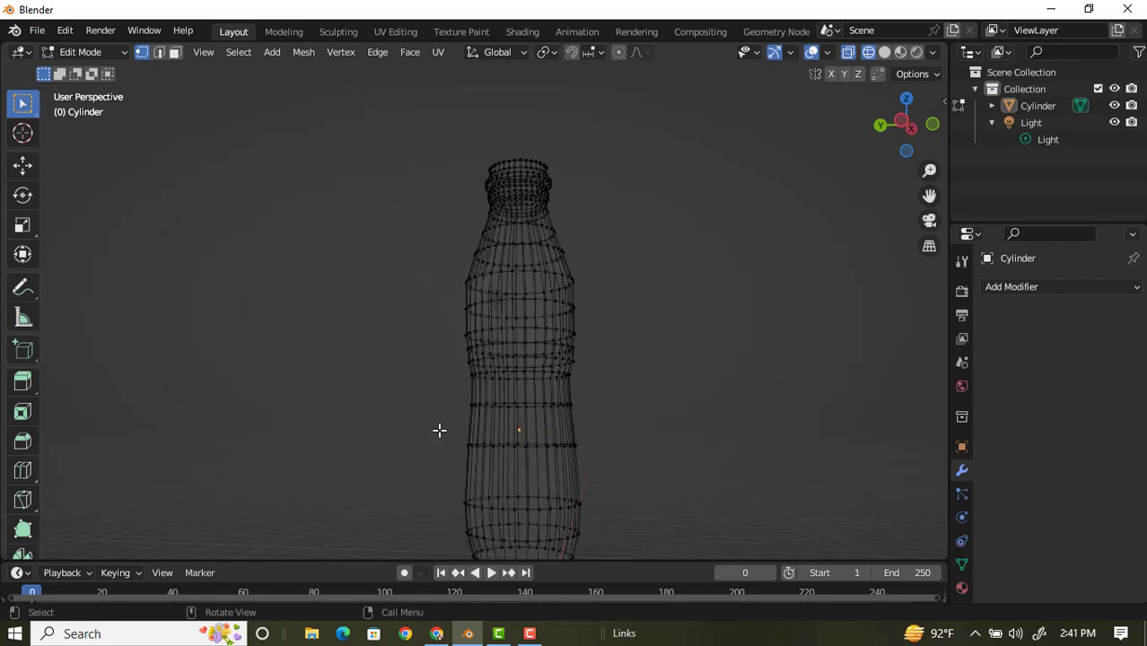
drag(438, 430, 688, 469)
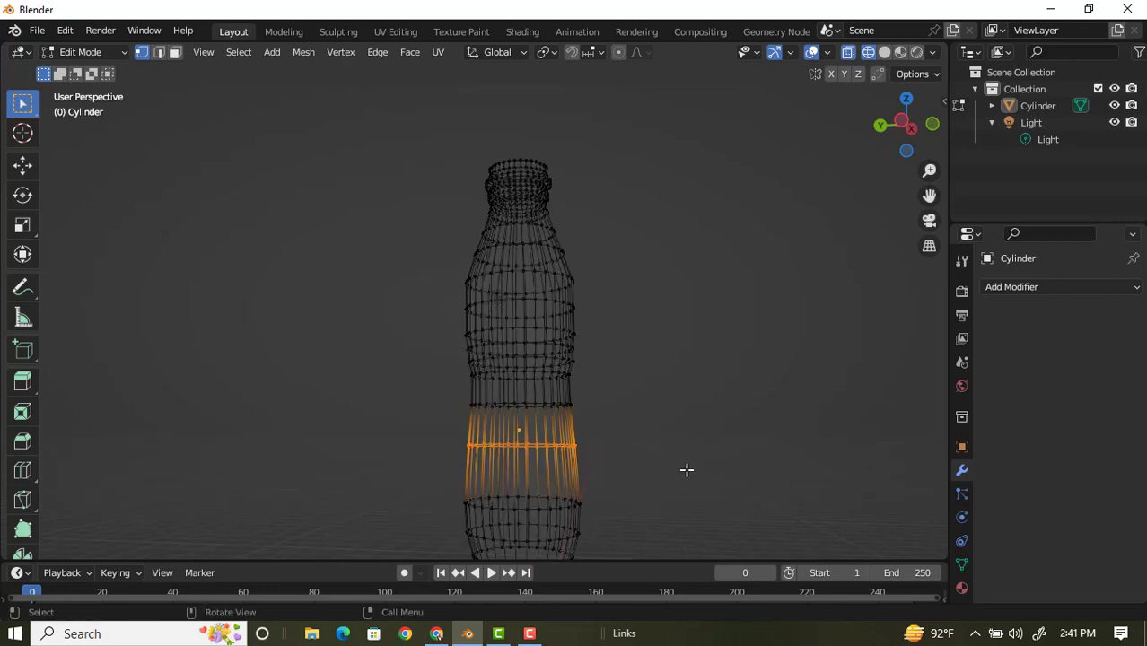
key(g)
key(z)
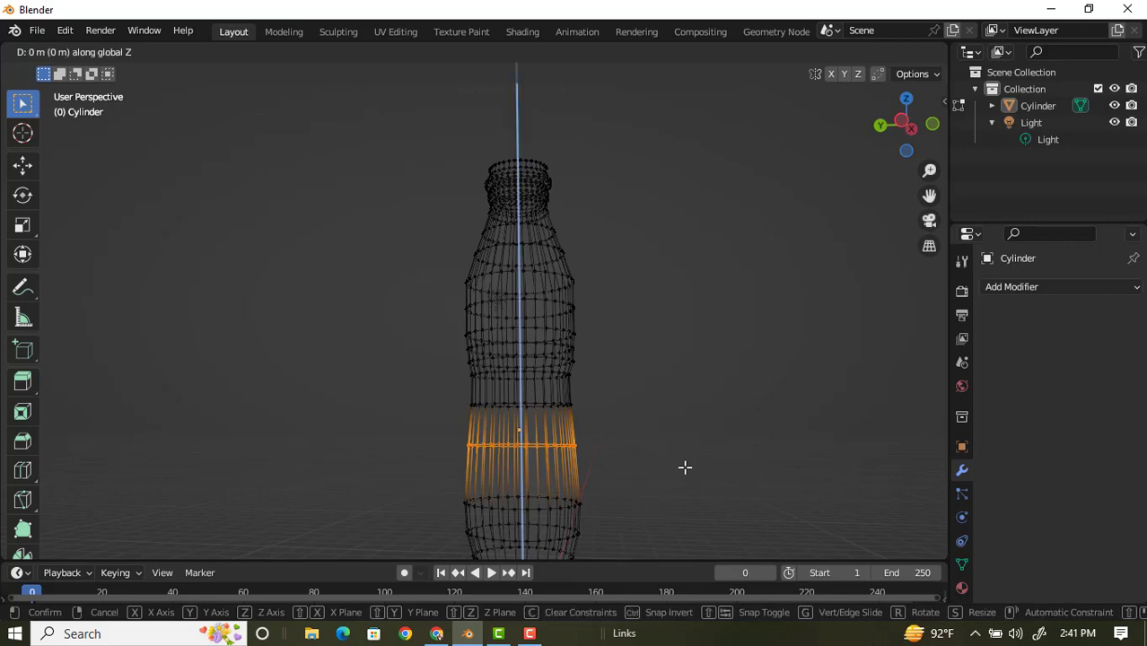
click(685, 476)
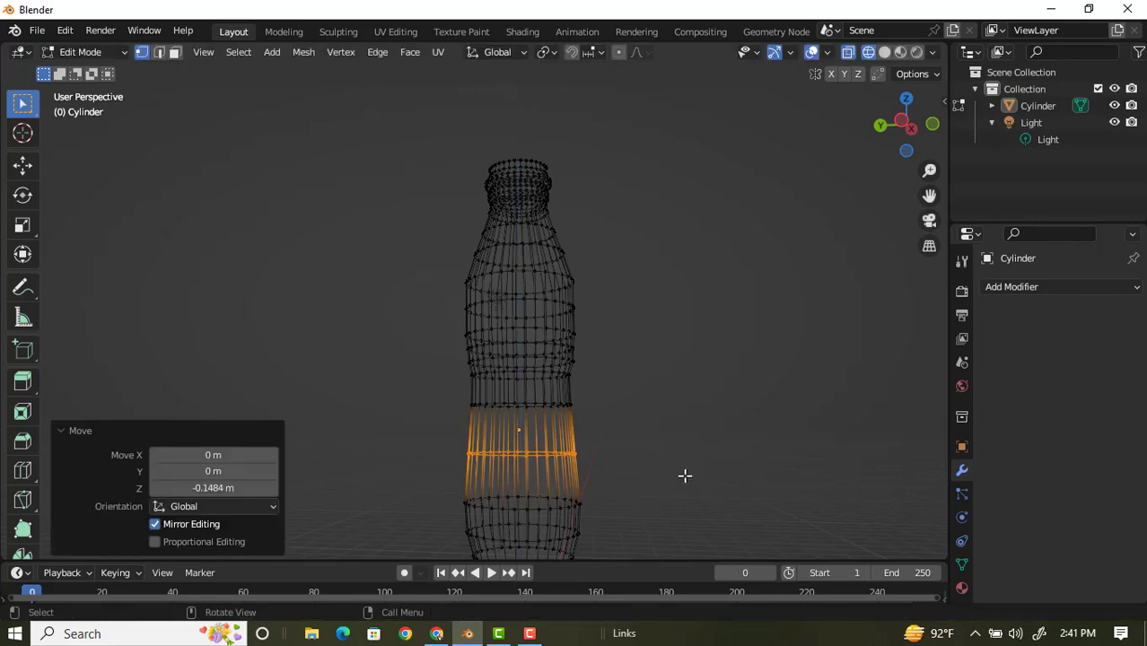
key(s)
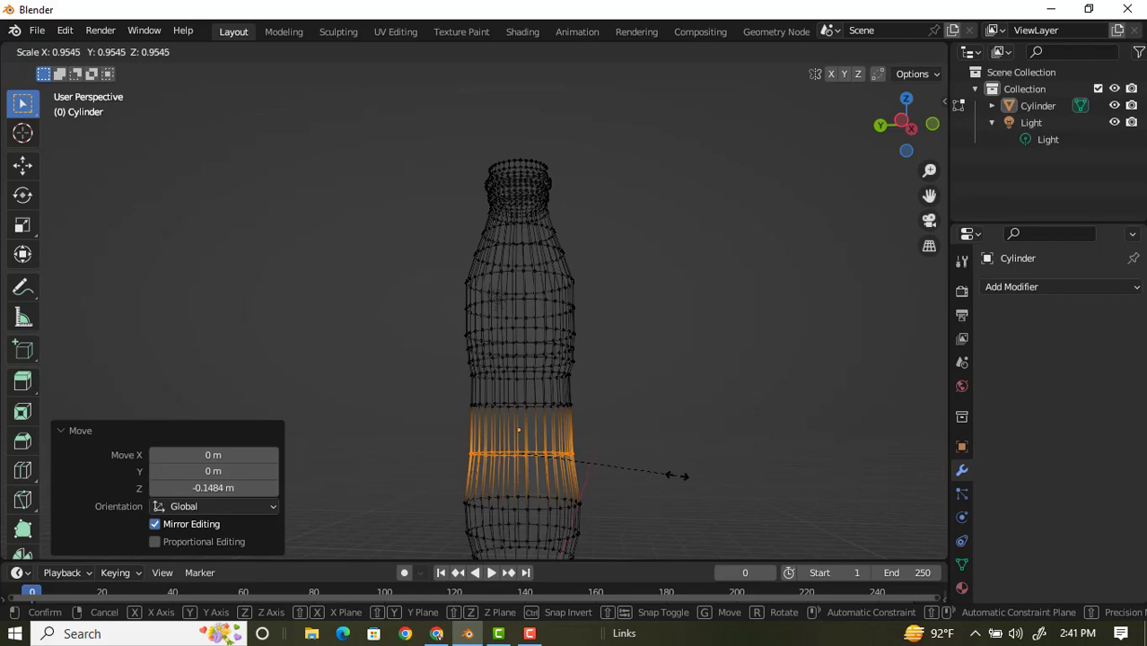
click(679, 476)
click(682, 368)
Finish resizing the bottom loop while viewing the whole bottle
scroll(695, 319, down, 3)
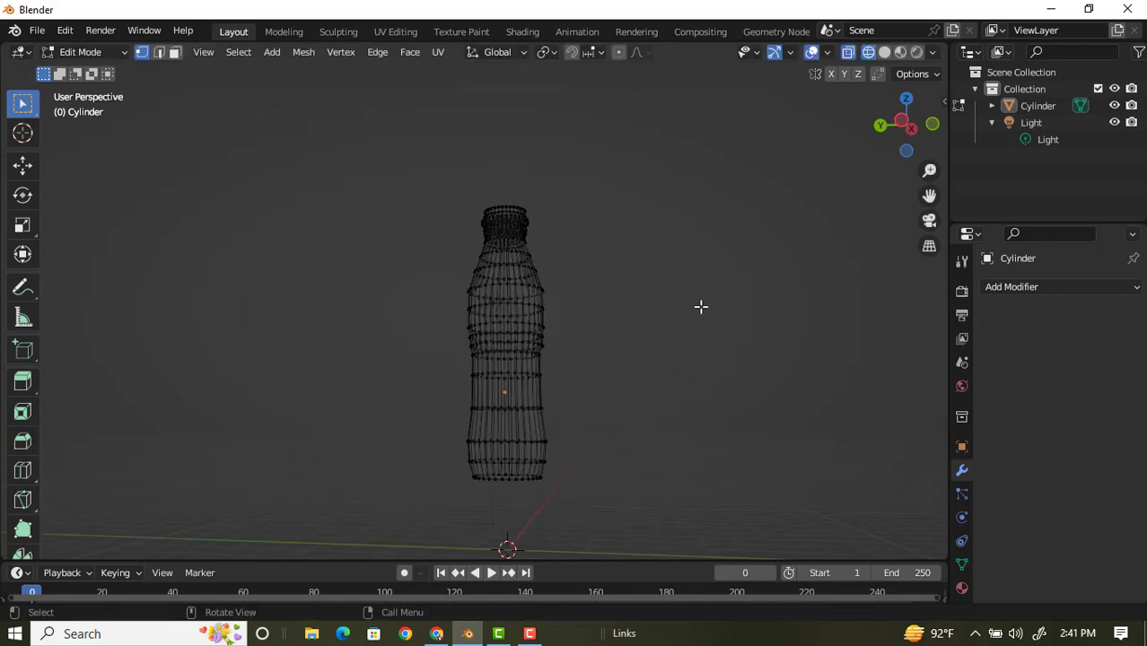
mouse_move(699, 305)
middle_down()
mouse_move(683, 368)
mouse_move(426, 318)
mouse_move(425, 360)
mouse_move(712, 356)
middle_up()
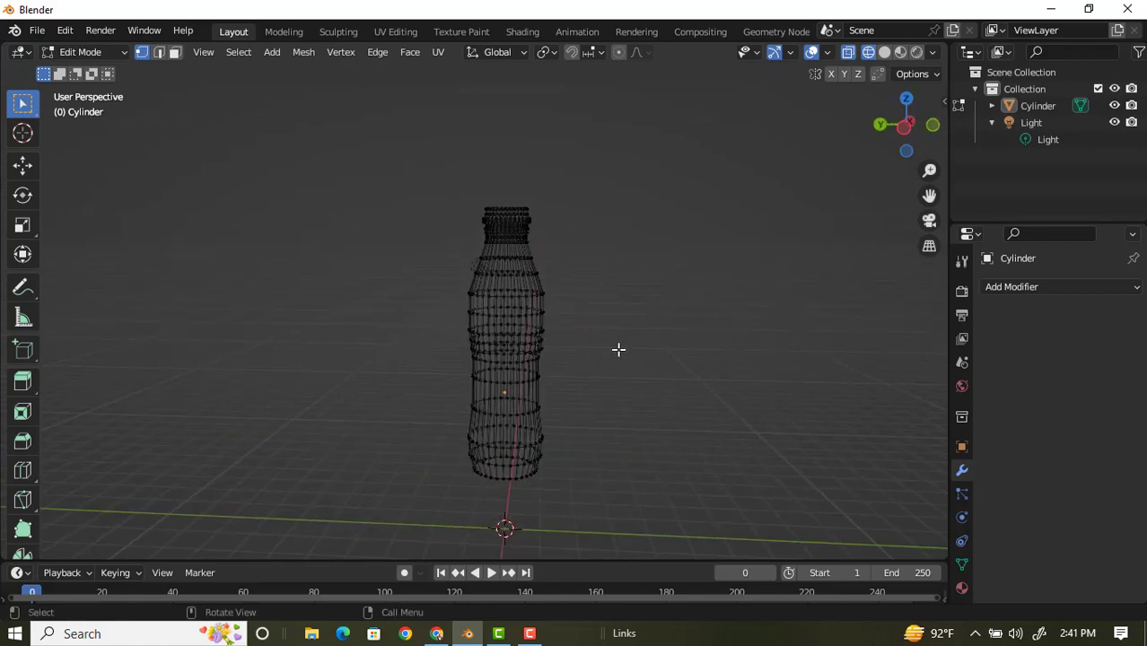
mouse_move(635, 316)
middle_down()
mouse_move(627, 354)
mouse_move(801, 357)
mouse_move(781, 377)
mouse_move(723, 374)
middle_up()
click(627, 478)
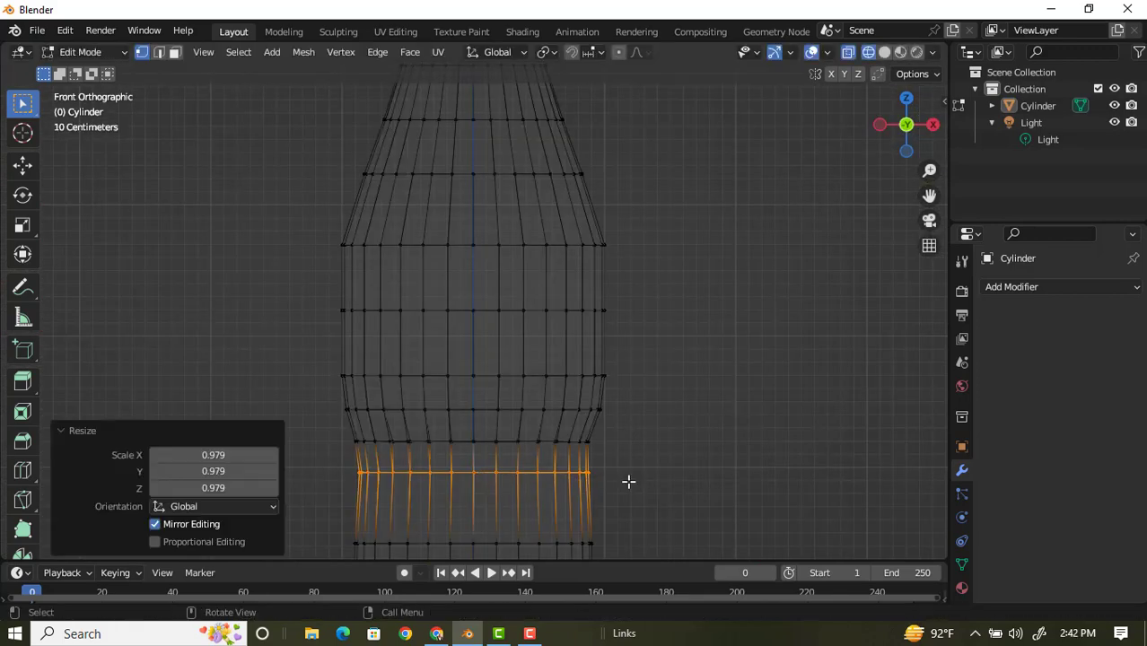
Widen the middle body loop, lower it along Z, and widen it to about 1.029
mouse_move(315, 290)
mouse_down()
mouse_move(597, 333)
mouse_move(670, 332)
mouse_up()
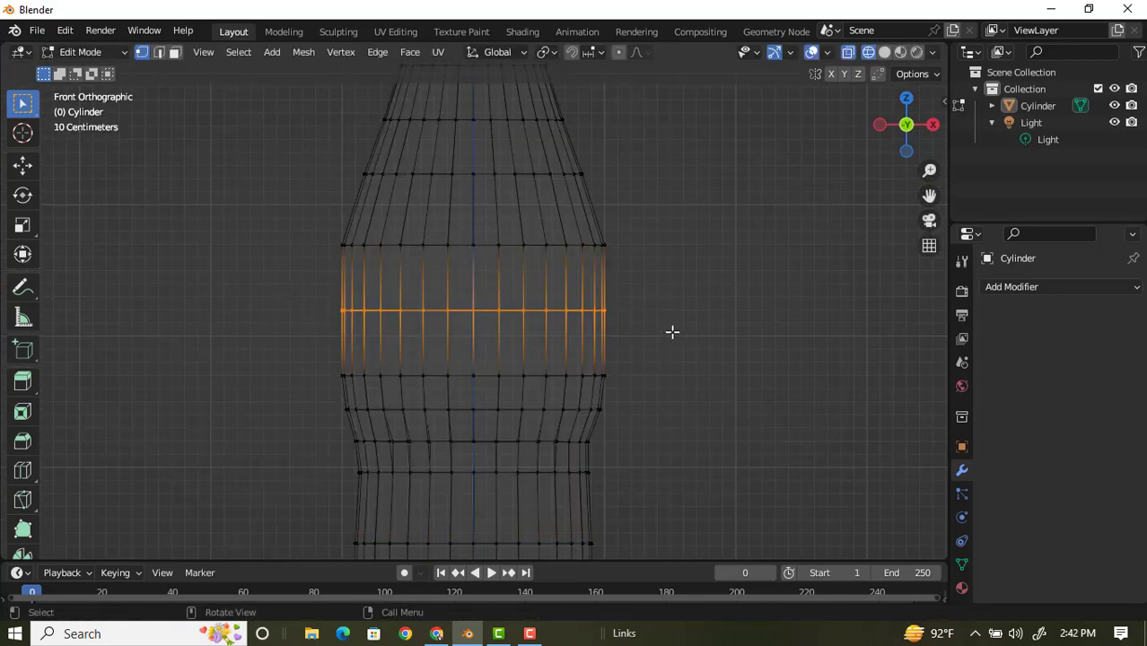
key(s)
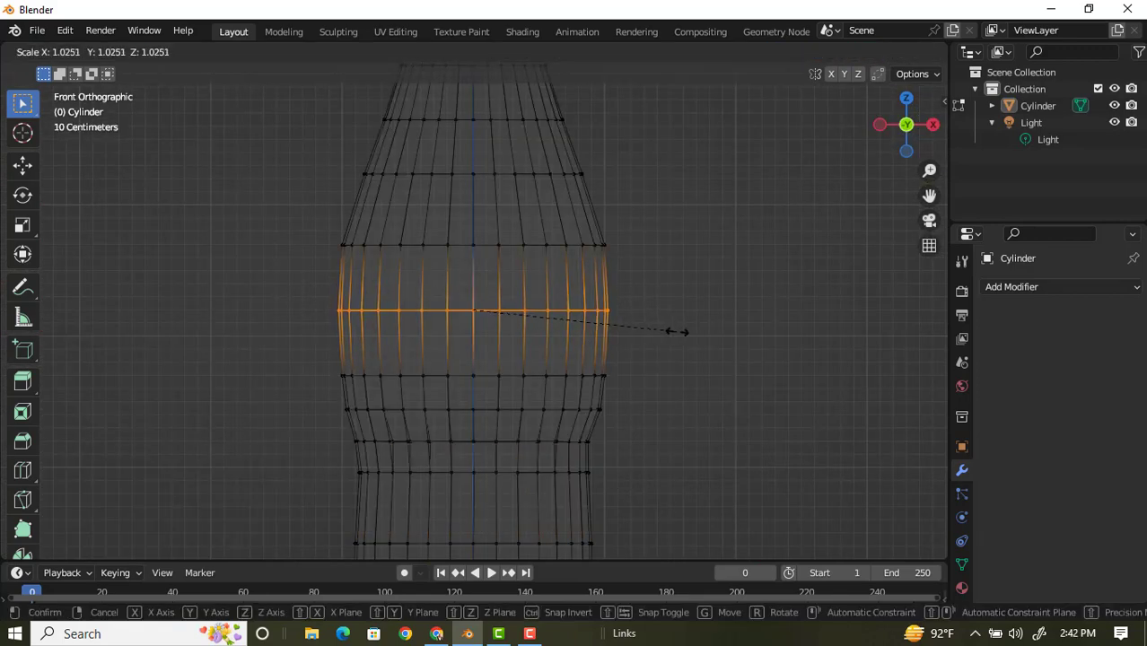
click(679, 332)
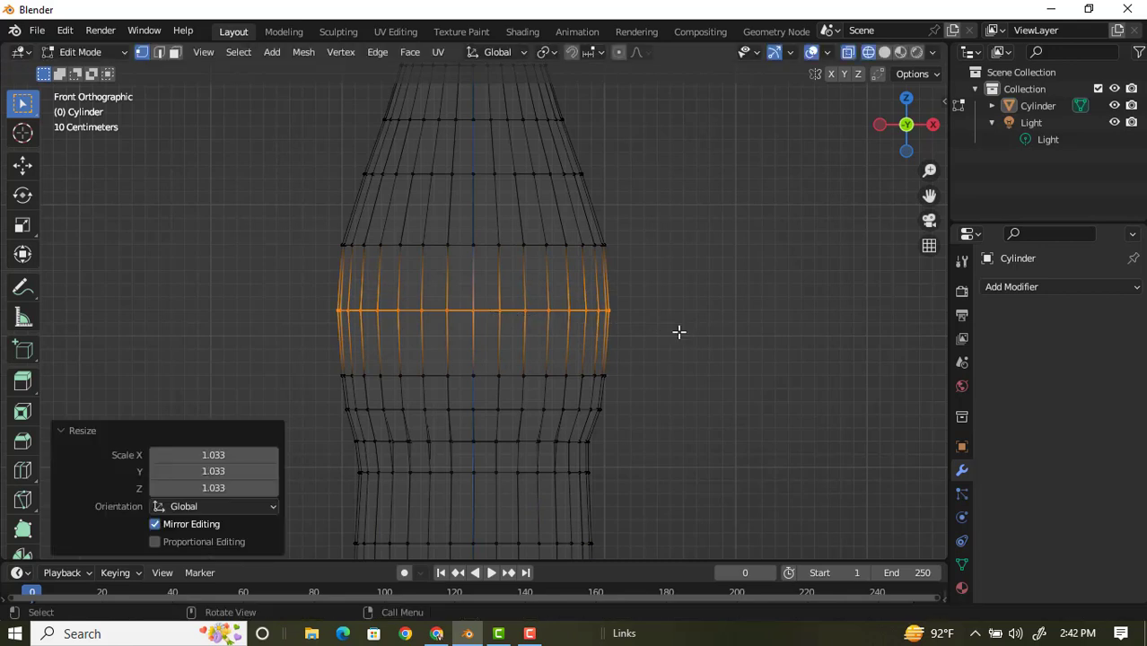
key(g)
key(z)
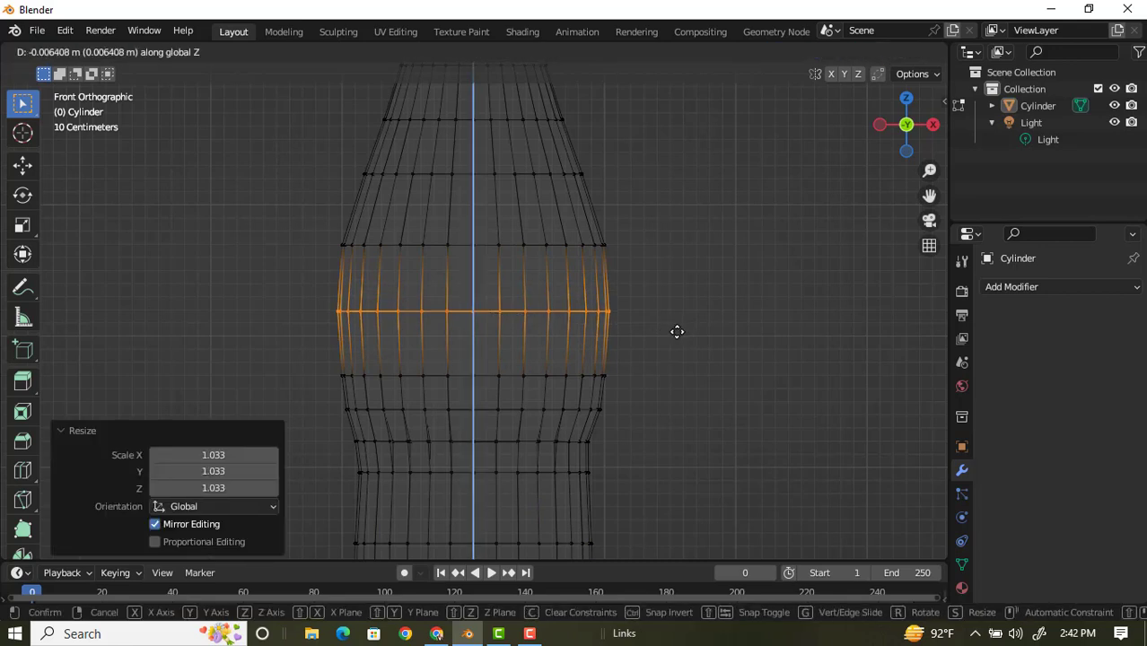
click(676, 336)
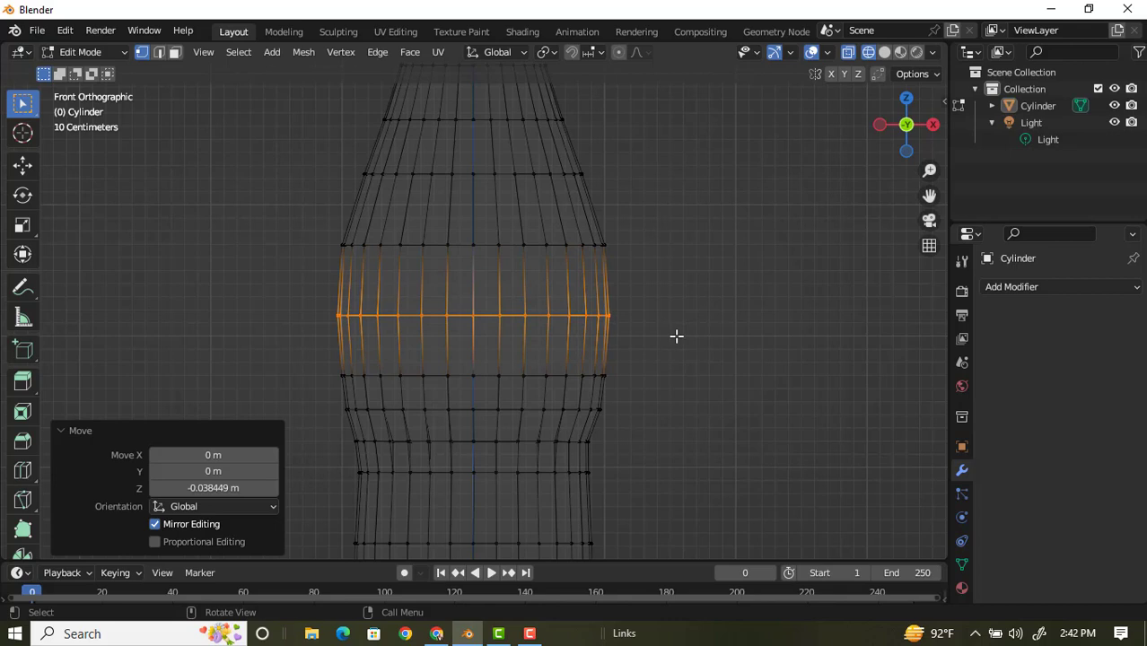
key(s)
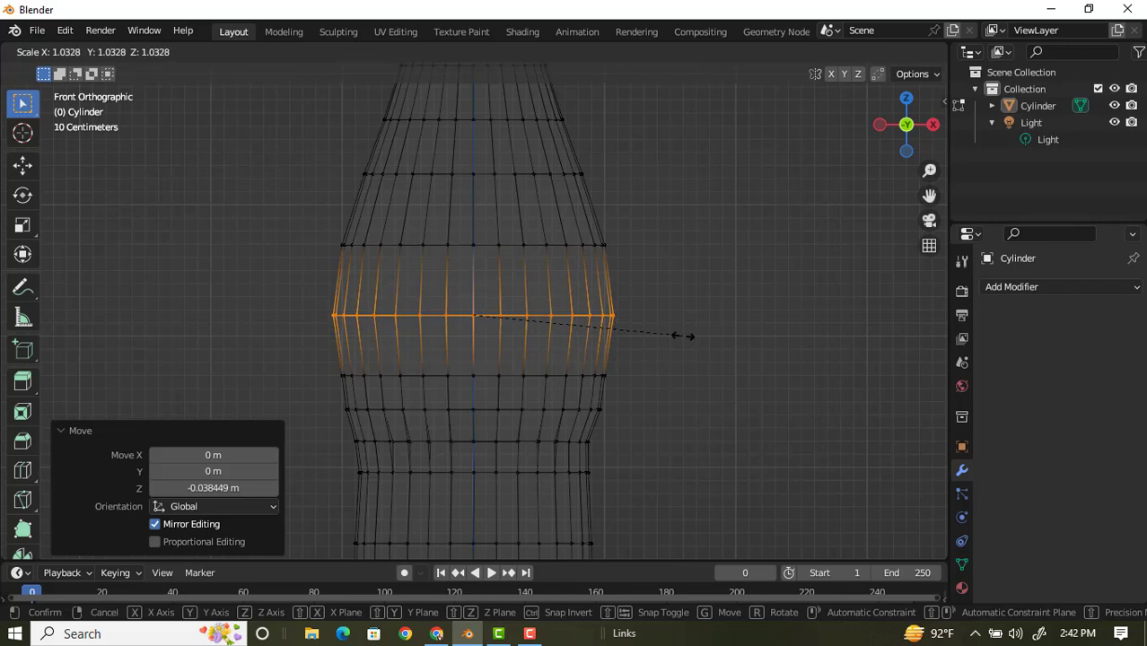
click(678, 333)
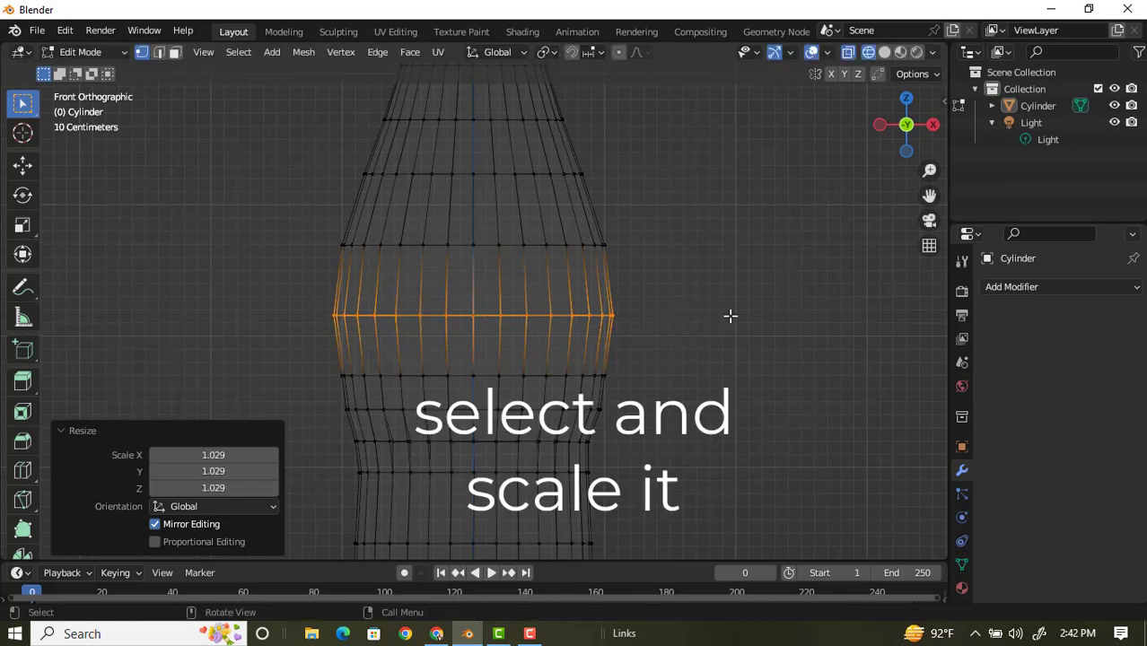
scroll(730, 316, down, 3)
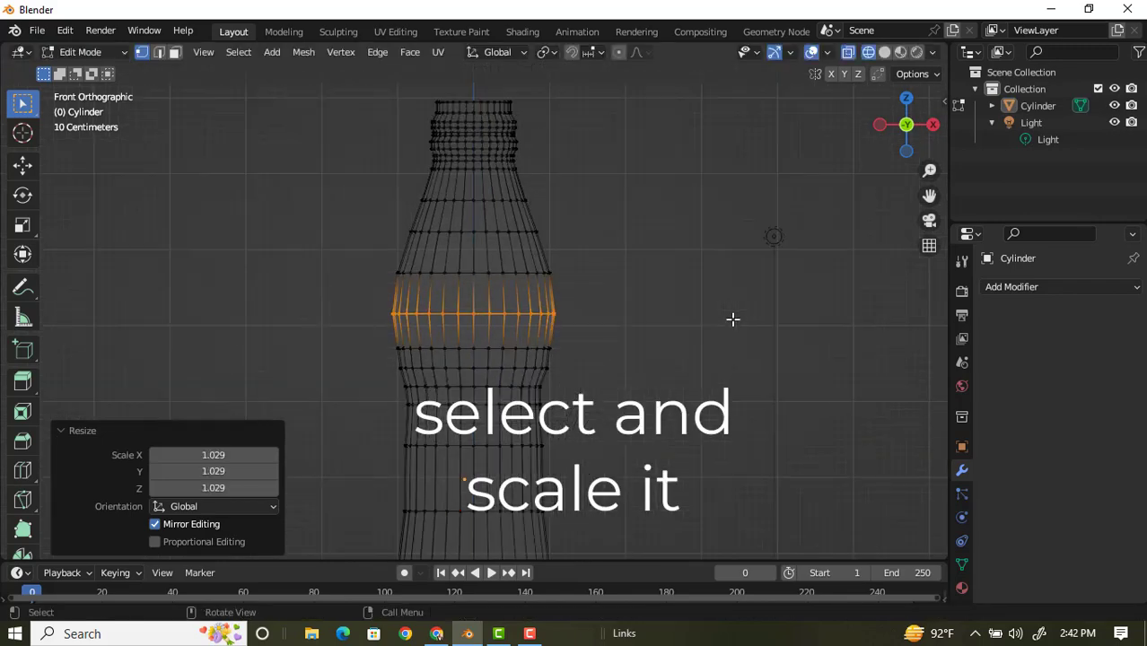
click(628, 297)
In Front orthographic view, scale the lower-middle loops to about 0.93 to pinch the waist
scroll(644, 262, down, 2)
mouse_move(646, 256)
middle_down()
mouse_move(623, 290)
mouse_move(637, 266)
middle_up()
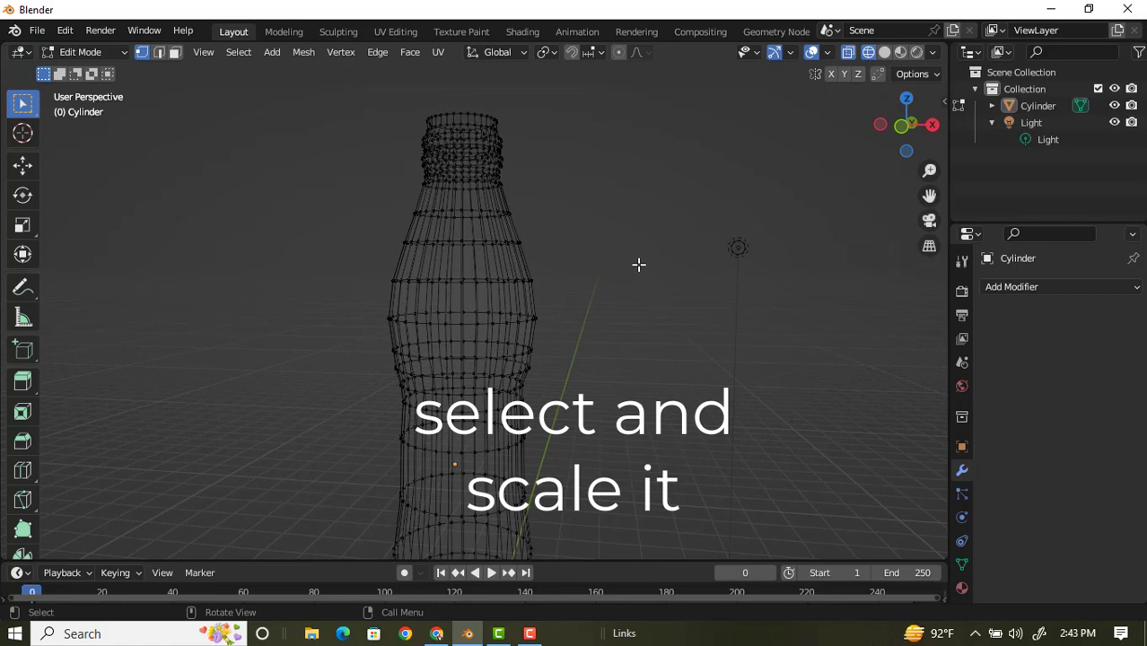
key(grave)
click(551, 212)
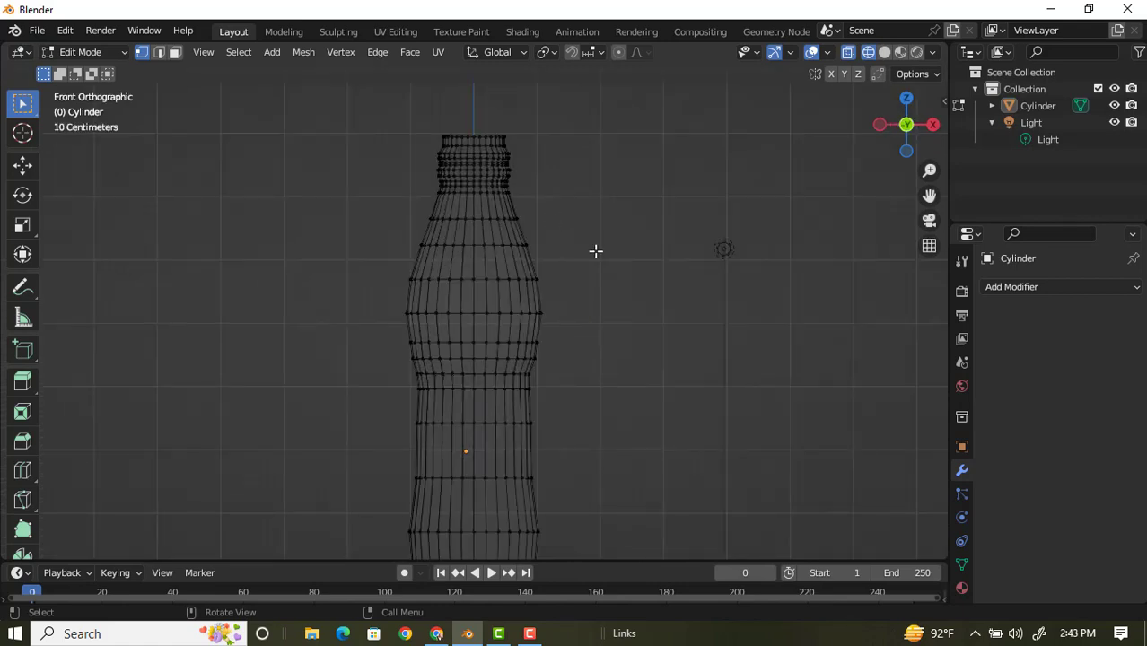
scroll(639, 238, down, 1)
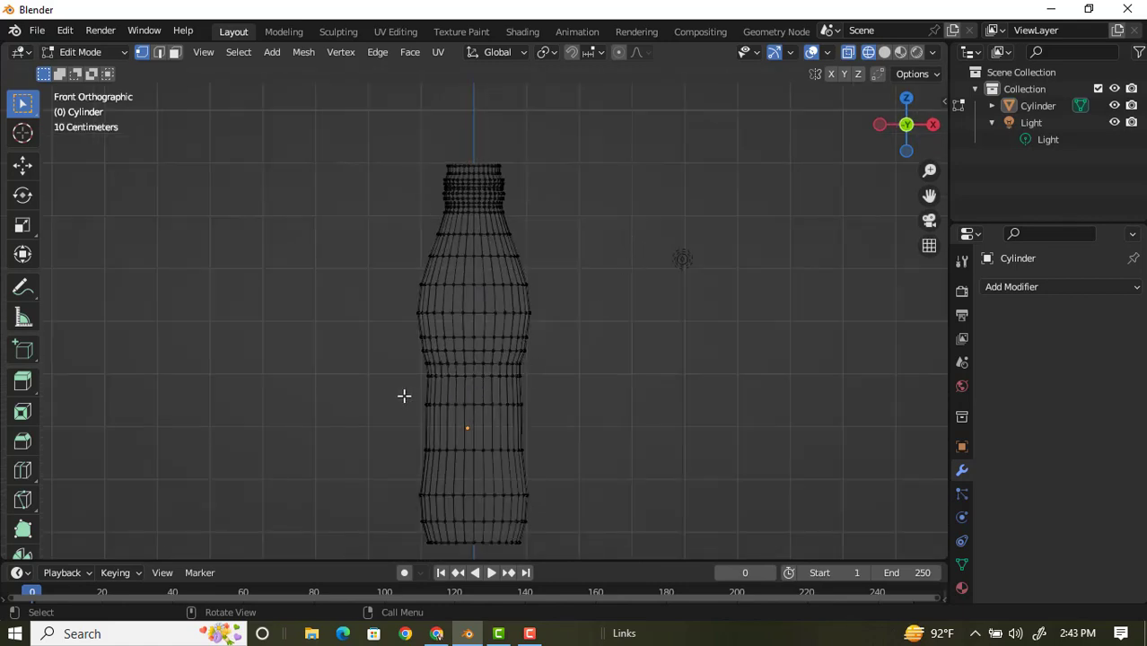
drag(403, 392, 647, 418)
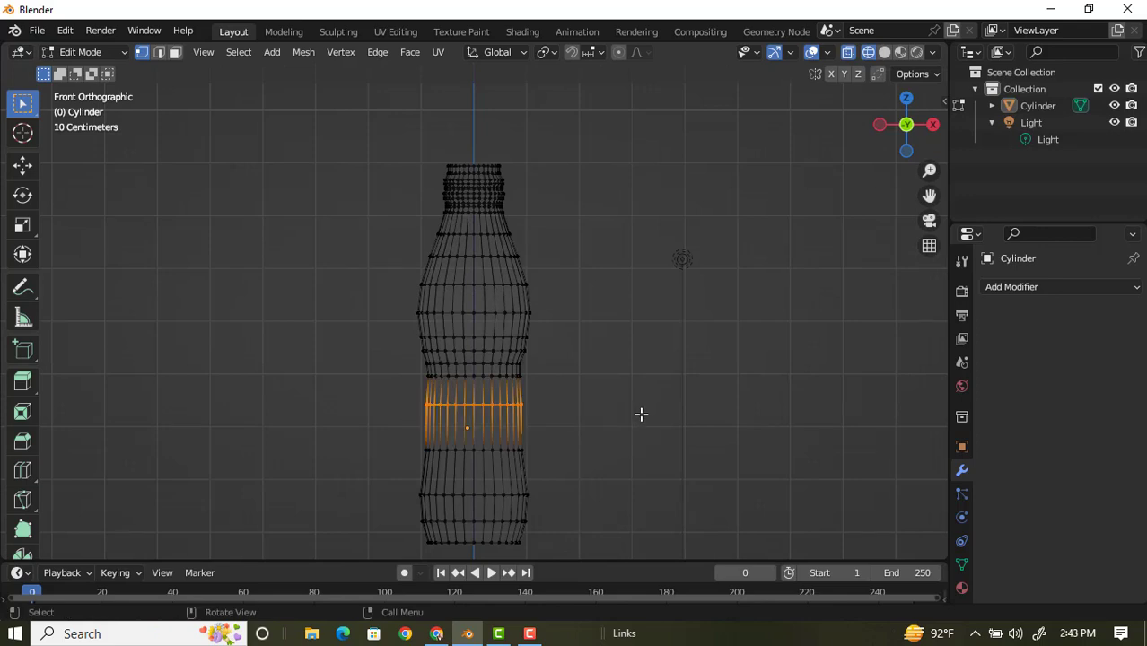
key(s)
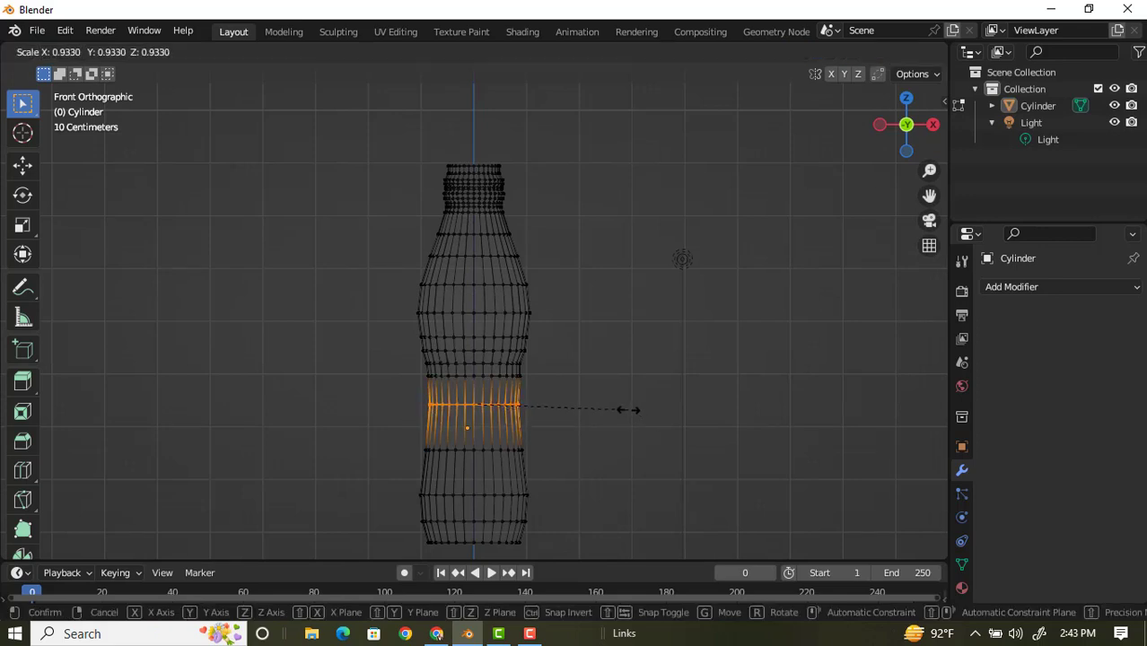
click(628, 409)
key(alt+a)
scroll(626, 291, down, 1)
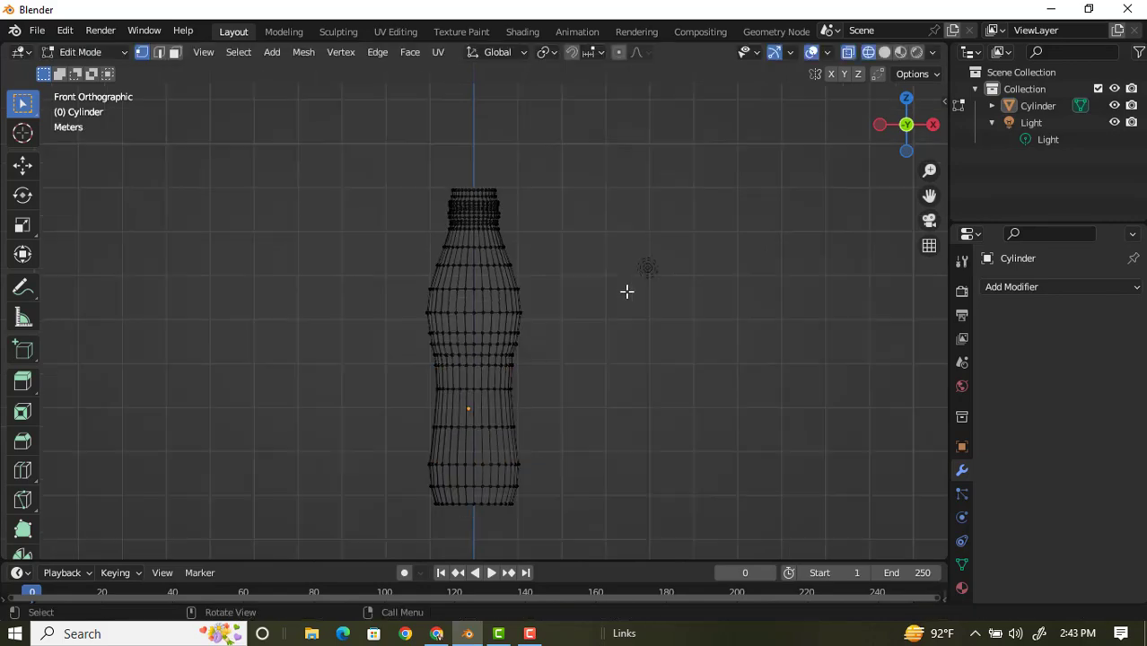
mouse_move(626, 390)
middle_down()
mouse_move(634, 217)
mouse_move(591, 243)
mouse_move(664, 246)
middle_up()
In solid-shaded Object Mode, add a Solidify modifier and raise Thickness to about 0.02 m
key(Tab)
key(shift+z)
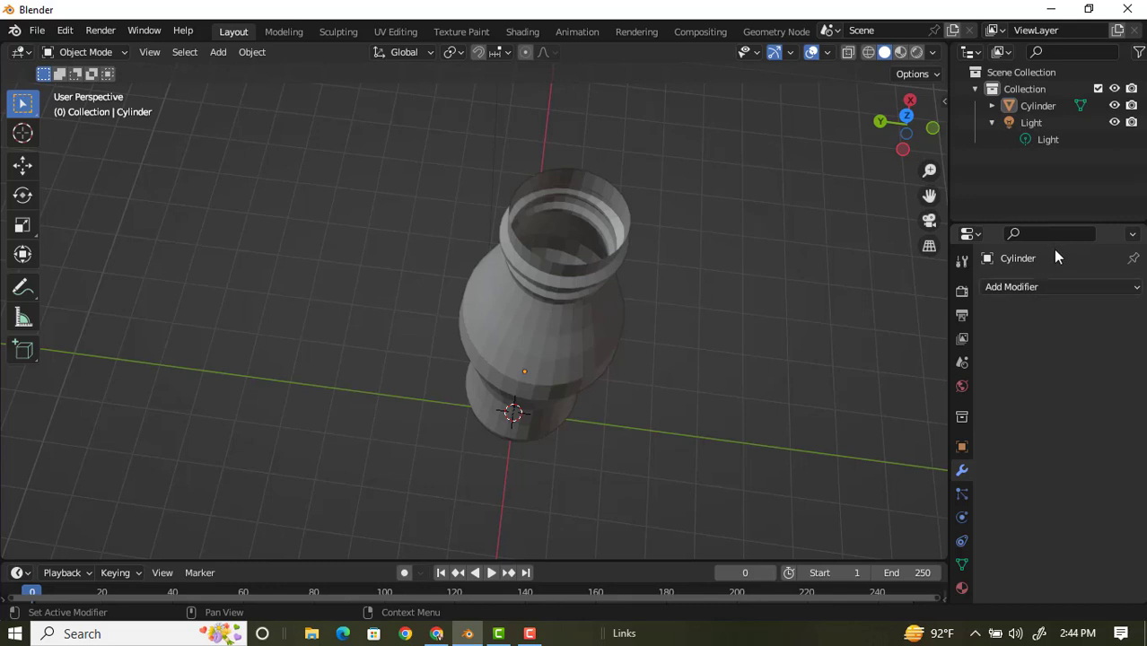
click(1034, 284)
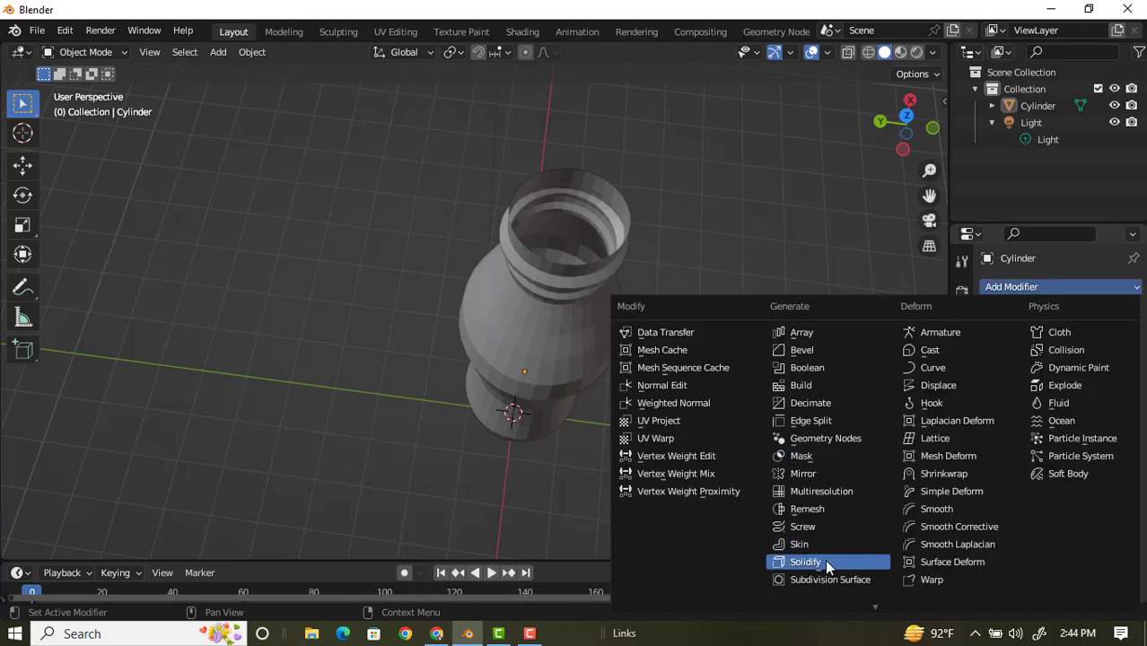
click(796, 562)
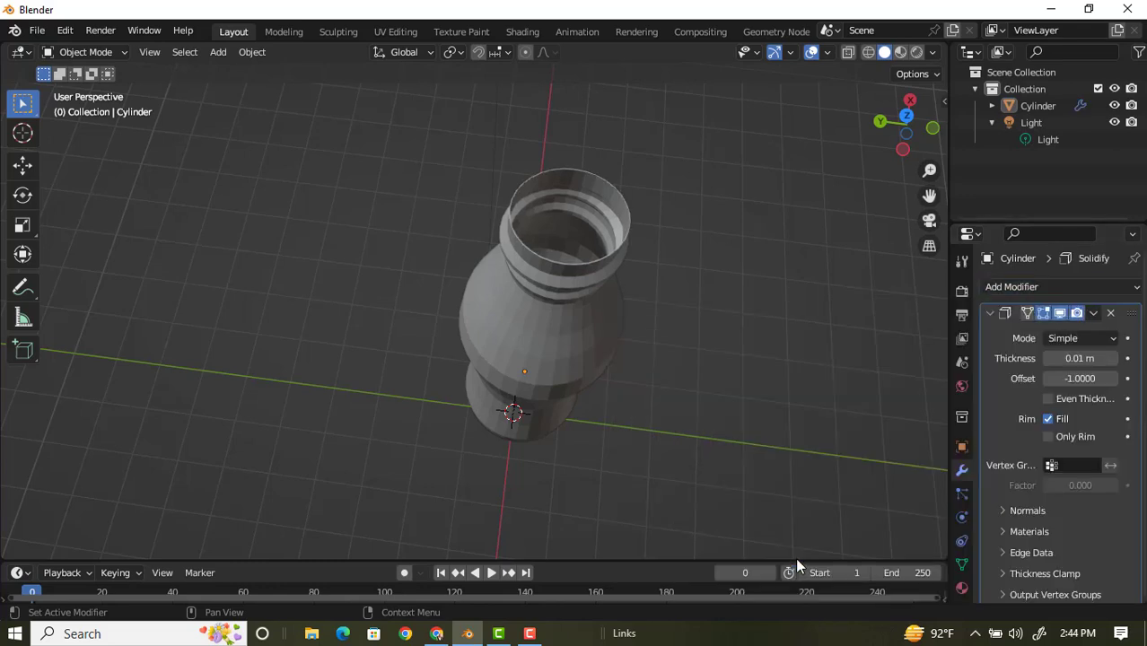
scroll(630, 218, up, 3)
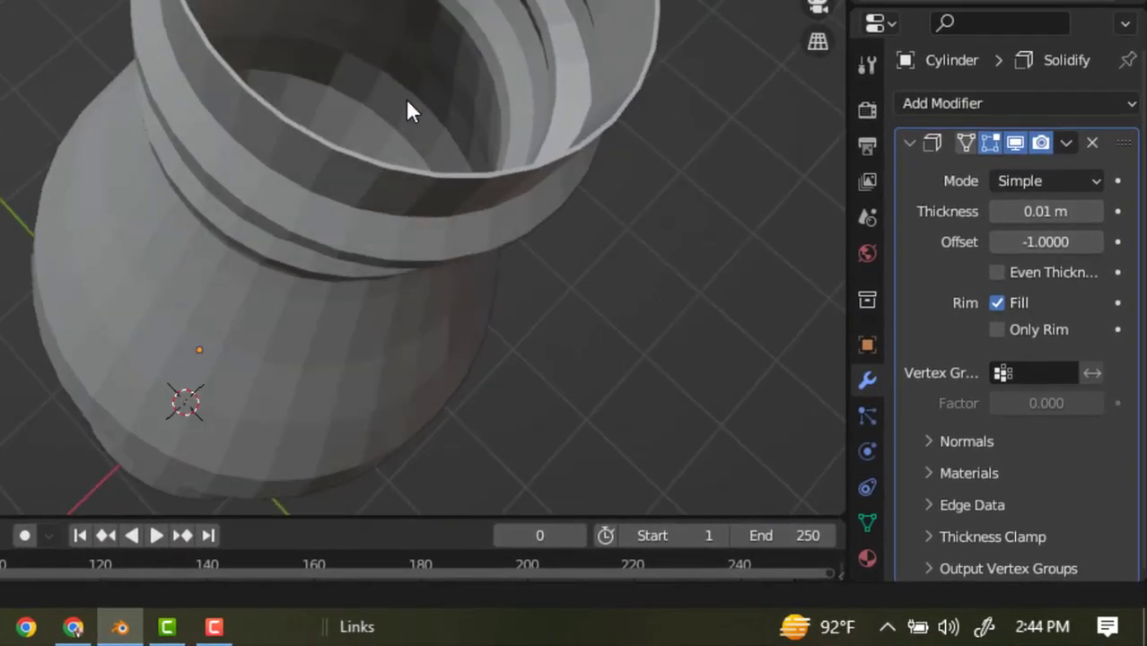
mouse_move(406, 99)
middle_down()
mouse_move(323, 99)
mouse_move(223, 64)
mouse_move(241, 81)
middle_up()
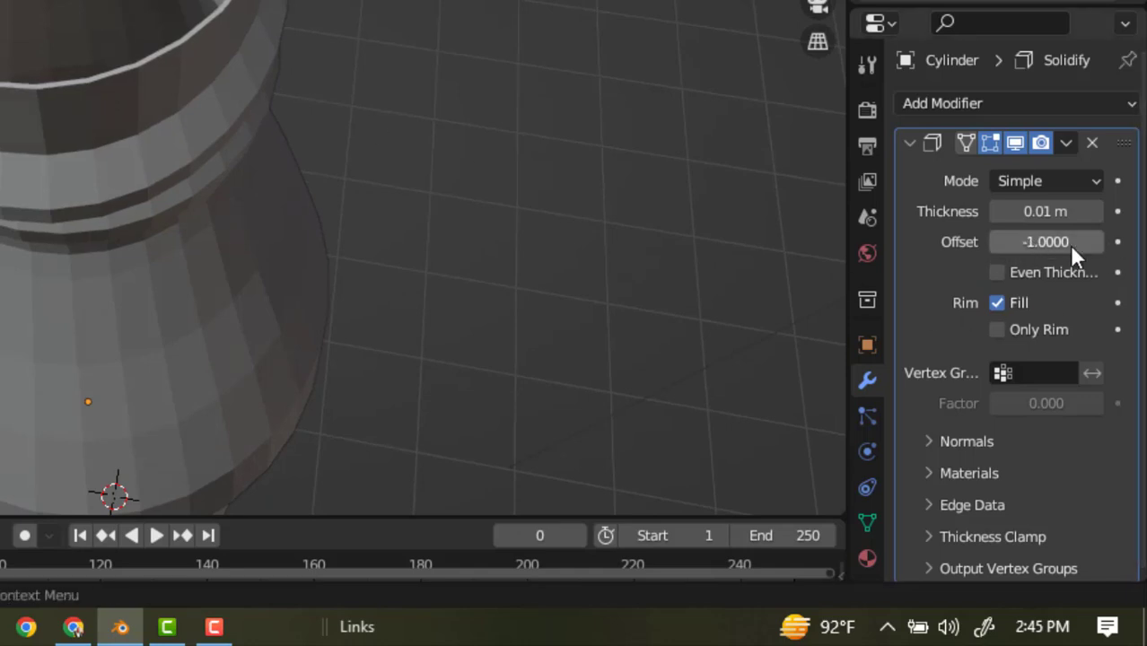
mouse_move(1045, 212)
click(1096, 212)
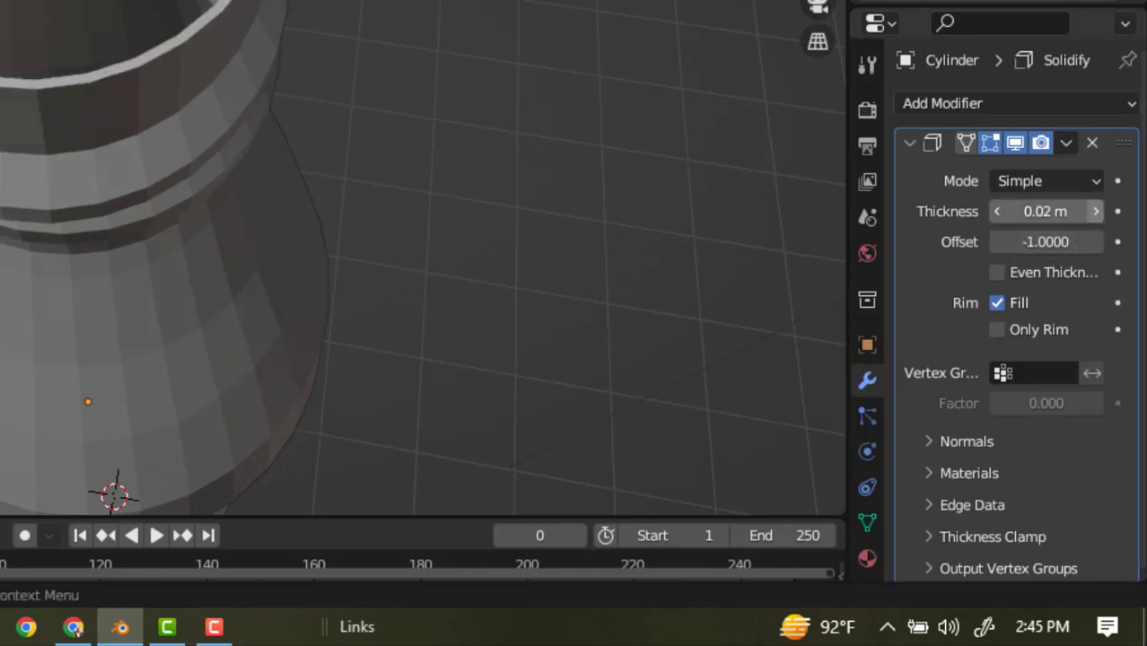
click(1096, 210)
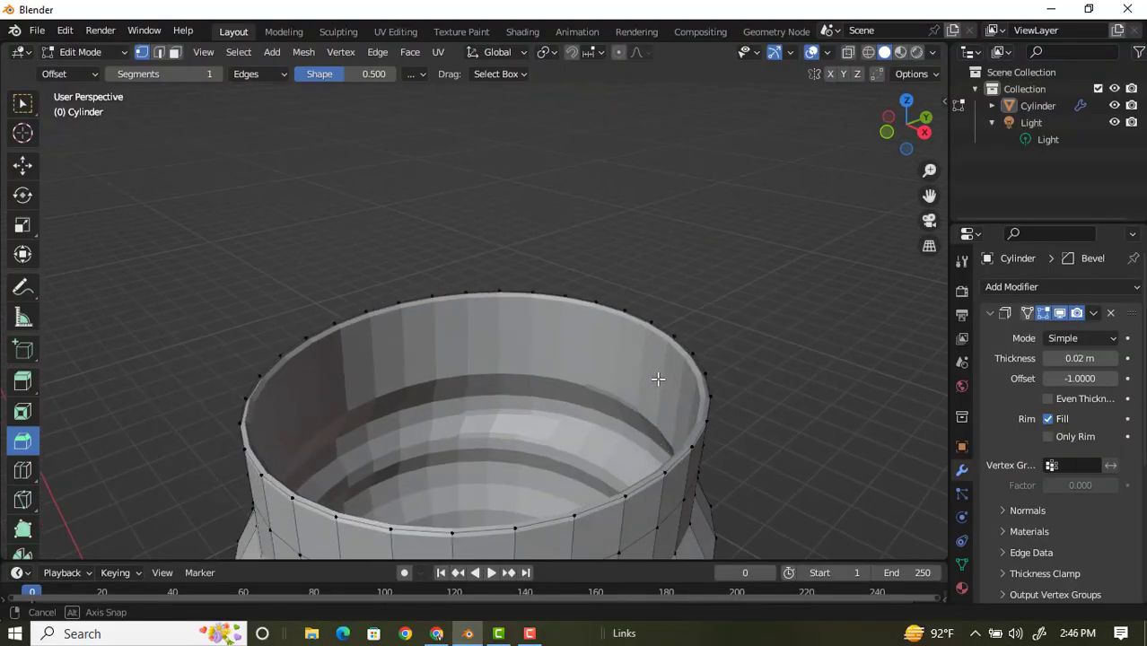
middle_drag(658, 378, 710, 421)
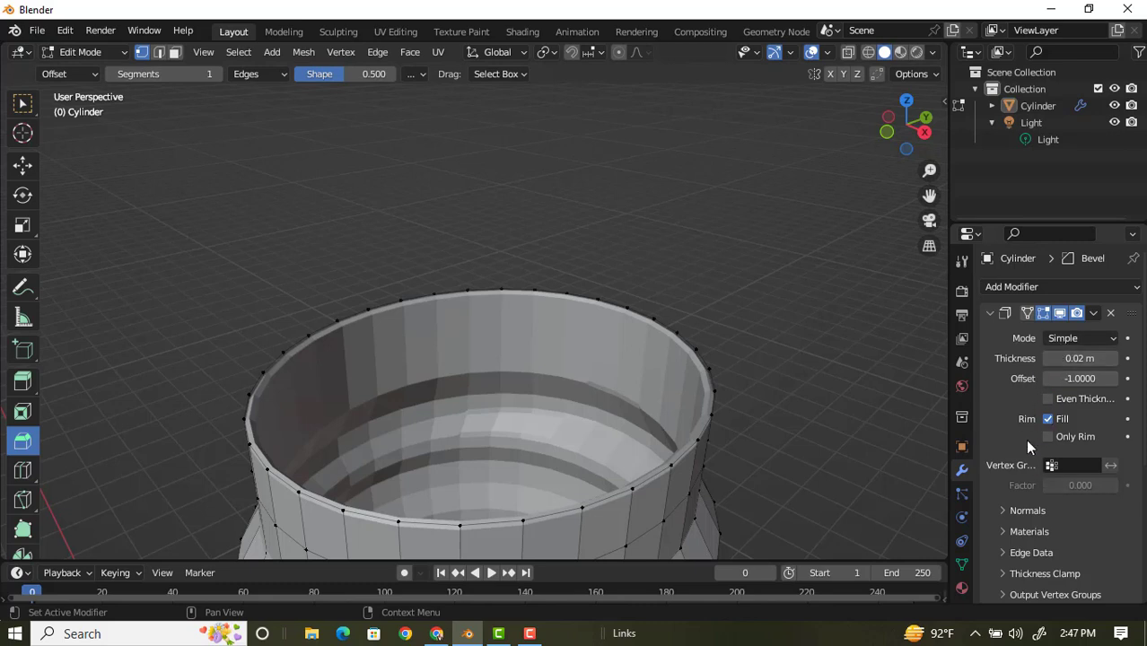
Raise the Bevel modifier's Segments from 1 to 3
scroll(1025, 472, down, 1)
scroll(1023, 440, down, 1)
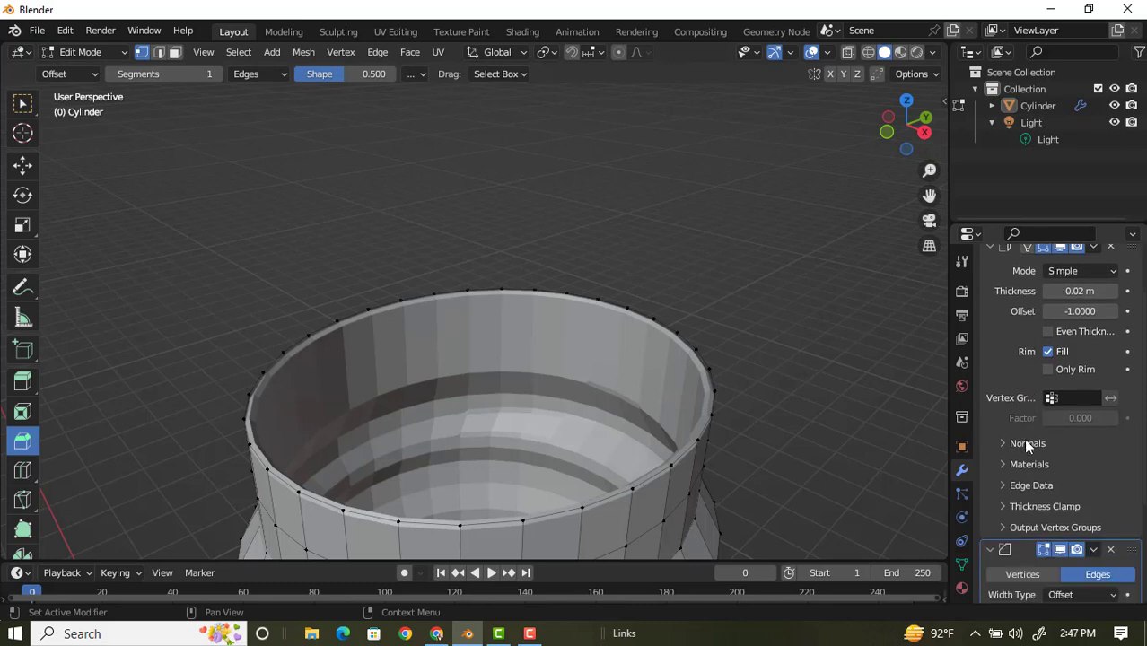
scroll(1023, 437, down, 2)
scroll(1024, 437, down, 2)
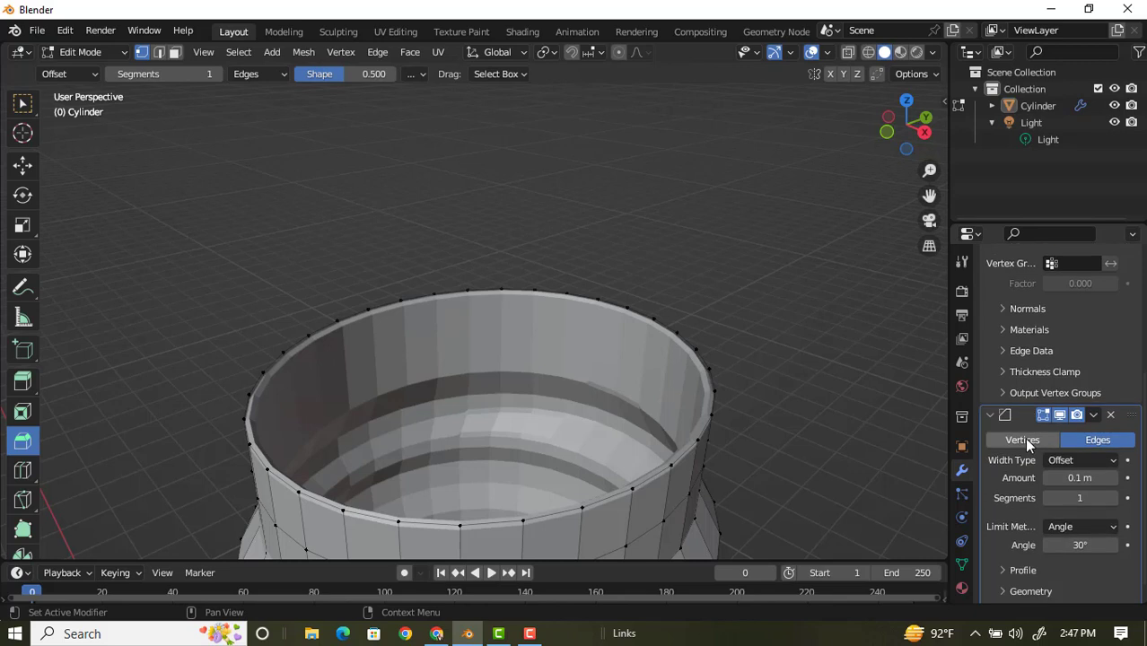
scroll(1024, 437, down, 1)
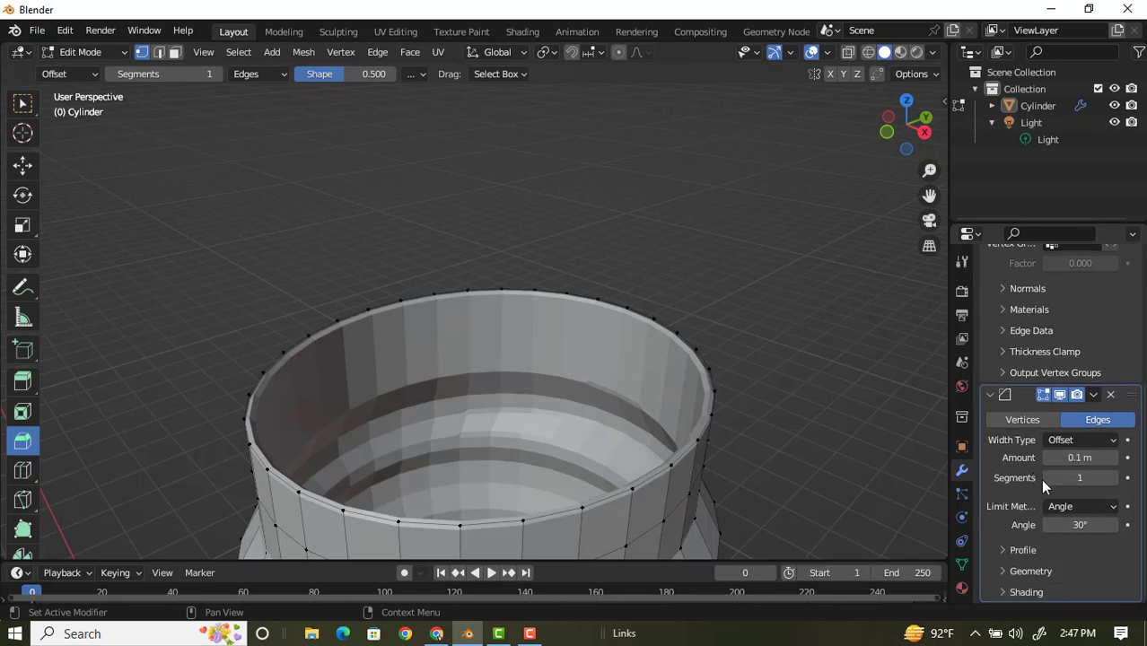
click(1112, 478)
click(1112, 478)
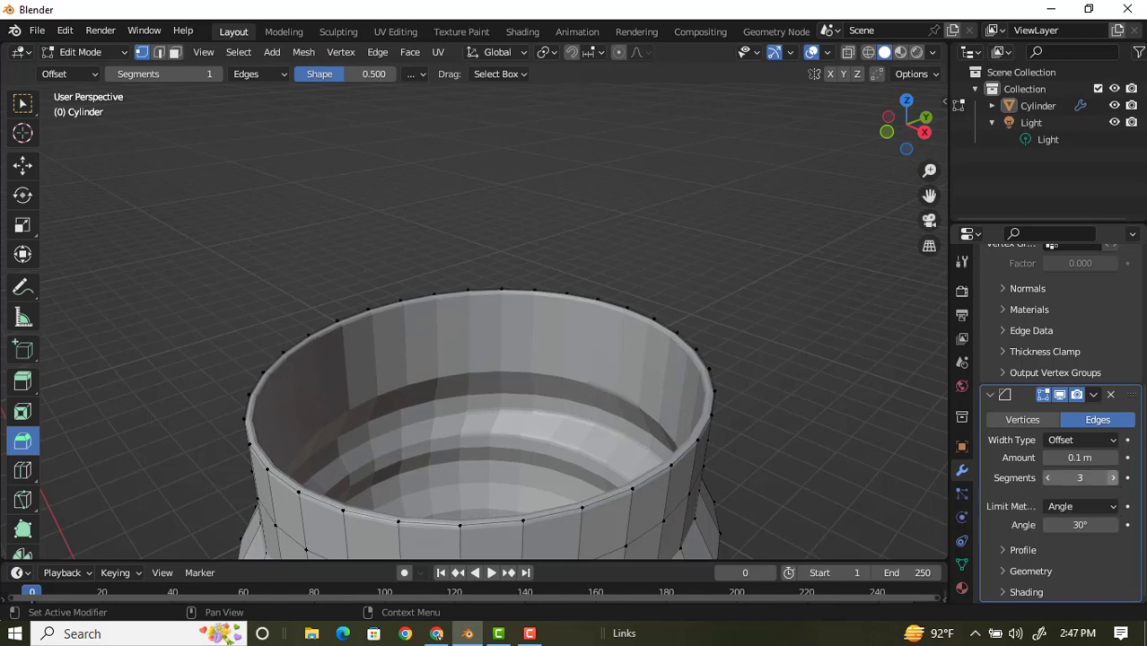
Zoom out and orbit around the whole rounded bottle
middle_drag(726, 472, 628, 369)
scroll(648, 399, up, 5)
scroll(648, 397, down, 4)
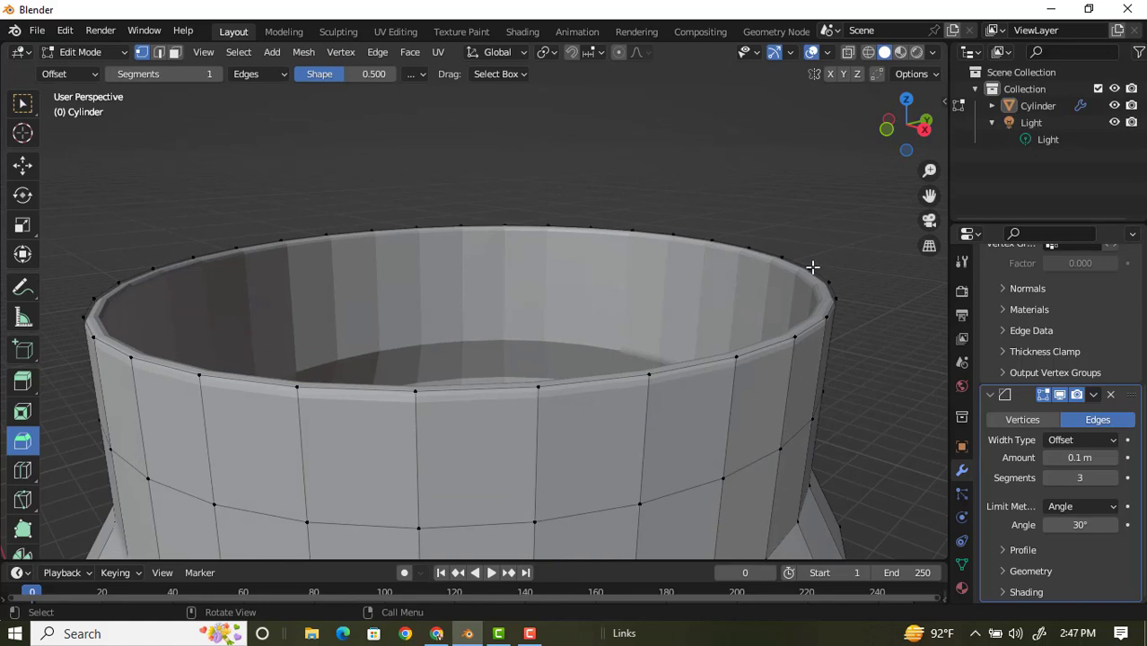
scroll(803, 254, down, 3)
scroll(780, 225, down, 2)
scroll(777, 230, down, 2)
scroll(780, 230, down, 2)
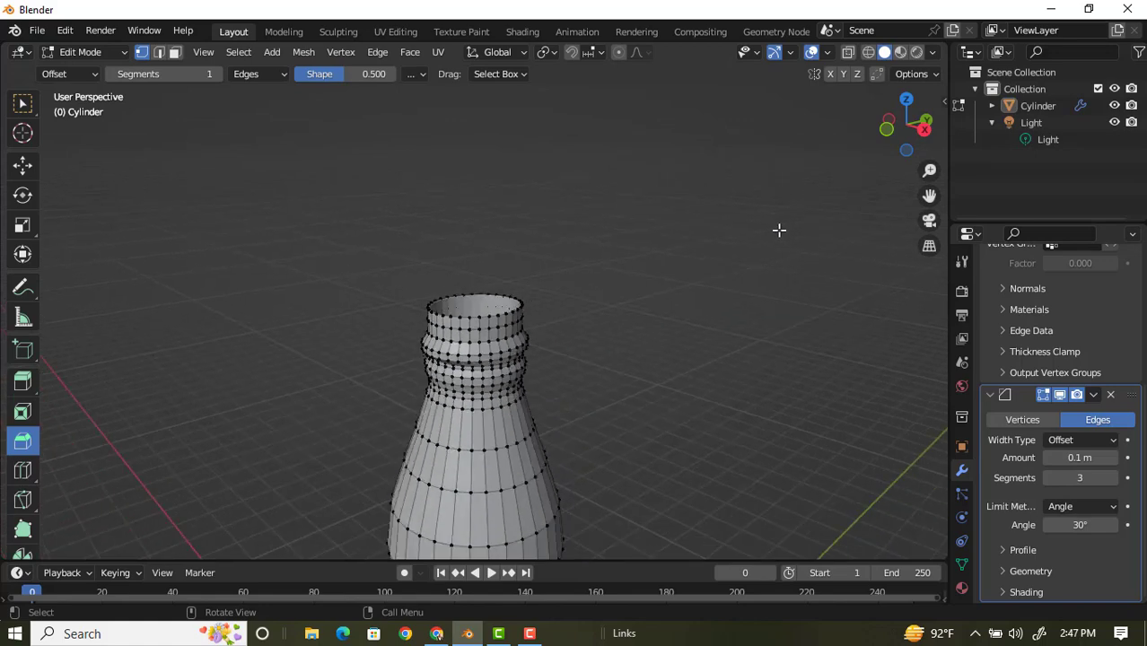
mouse_move(780, 230)
middle_down()
mouse_move(750, 266)
mouse_move(778, 216)
middle_up()
mouse_move(694, 289)
middle_down()
mouse_move(478, 456)
mouse_move(589, 254)
middle_up()
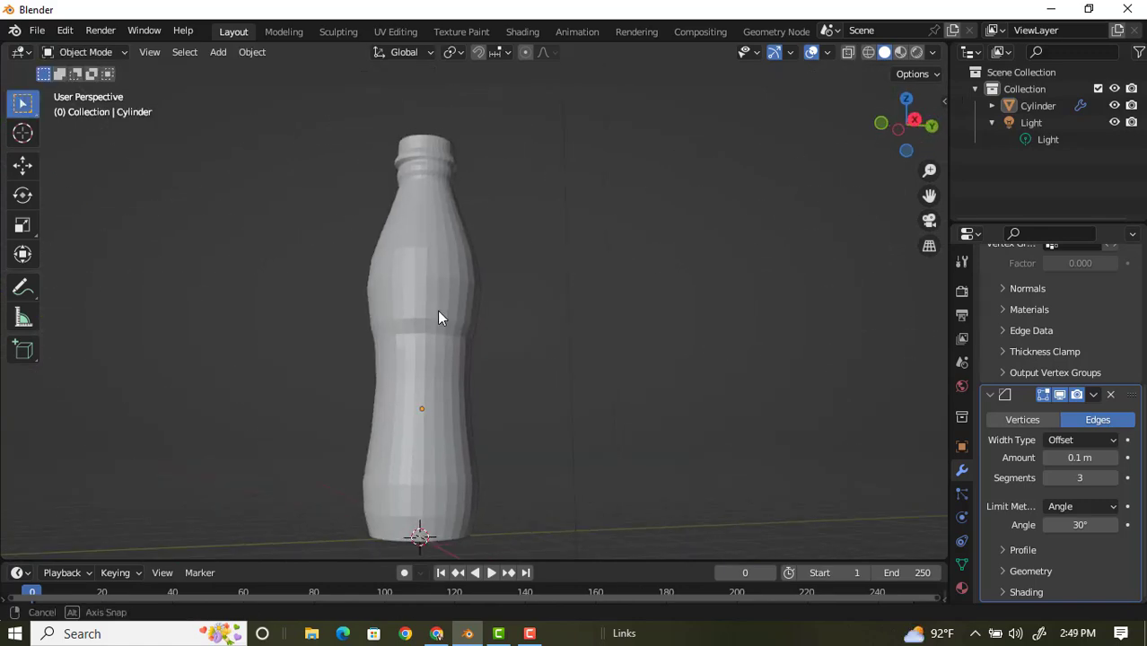
middle_drag(438, 316, 502, 312)
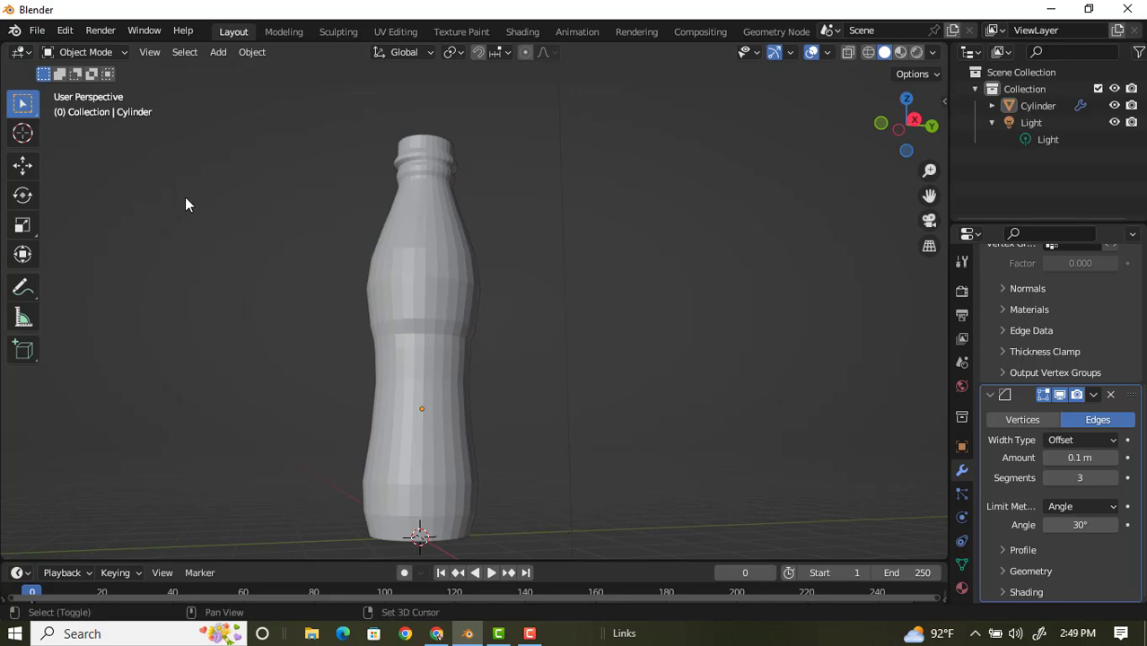
Add a 3D Text object to the scene
key(shift+a)
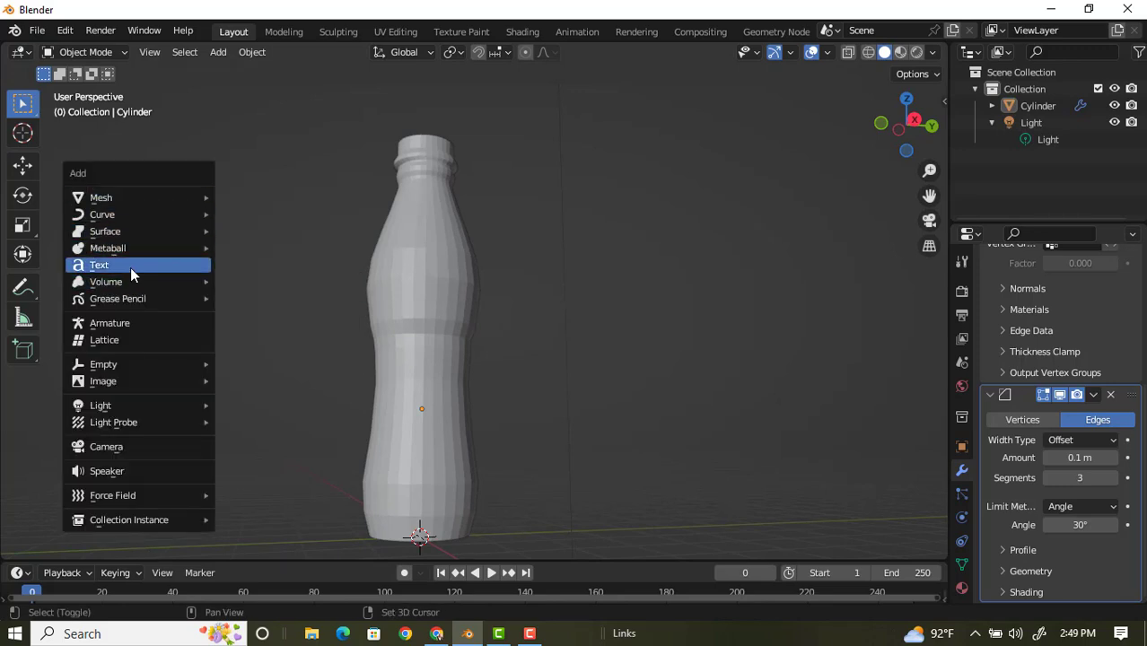
click(130, 268)
scroll(423, 223, down, 1)
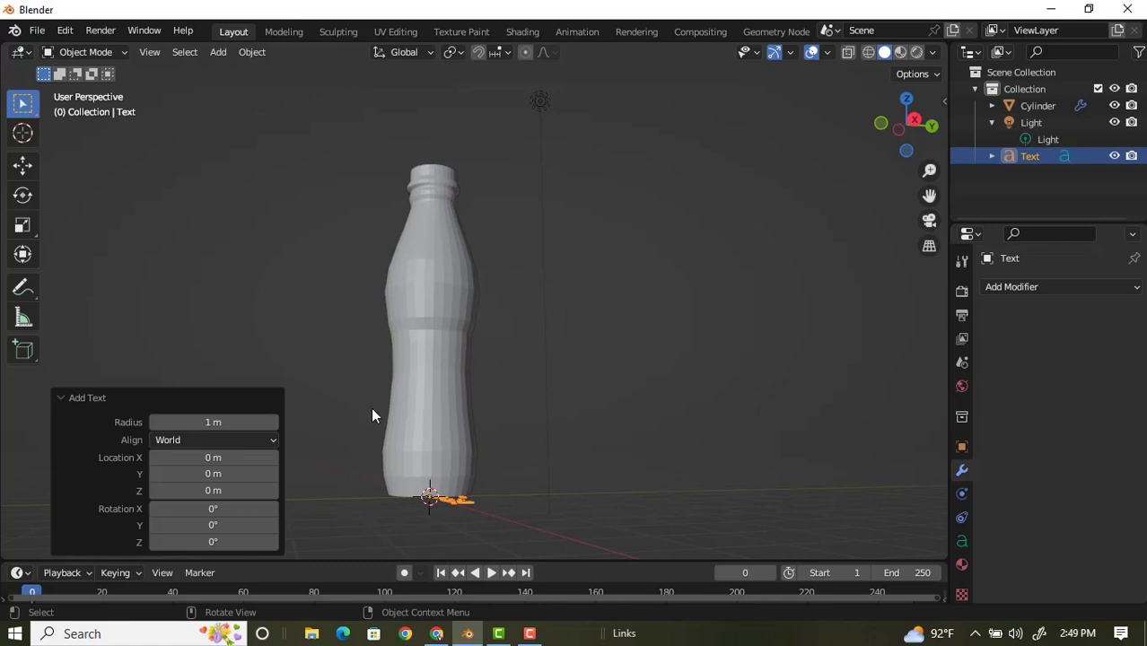
mouse_move(373, 416)
middle_down()
mouse_move(555, 469)
mouse_move(487, 480)
mouse_move(511, 483)
mouse_move(554, 453)
middle_up()
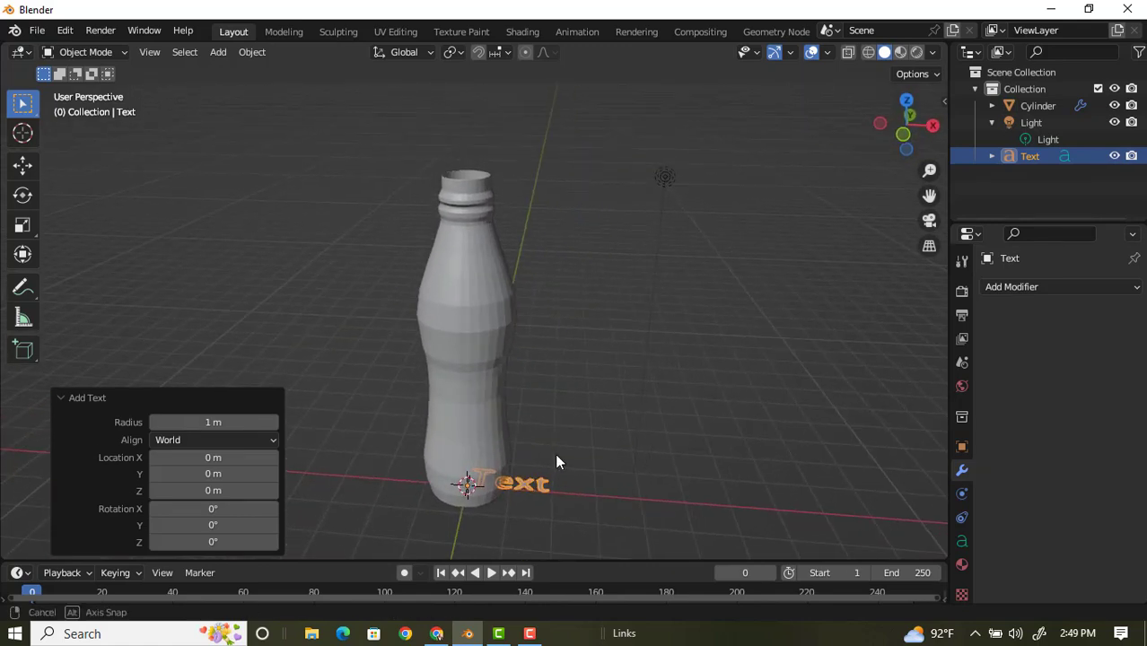
Move the text beside the bottle's base (about 1.89, 0.45, 0.59 m) and enter Edit Mode
key(g)
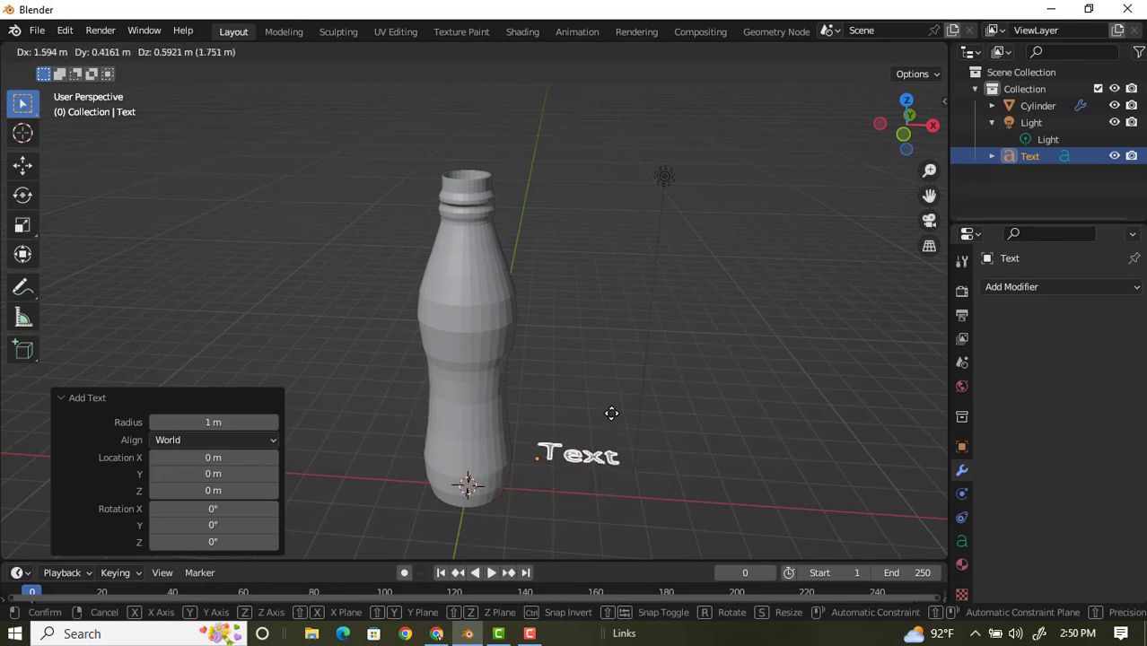
click(614, 446)
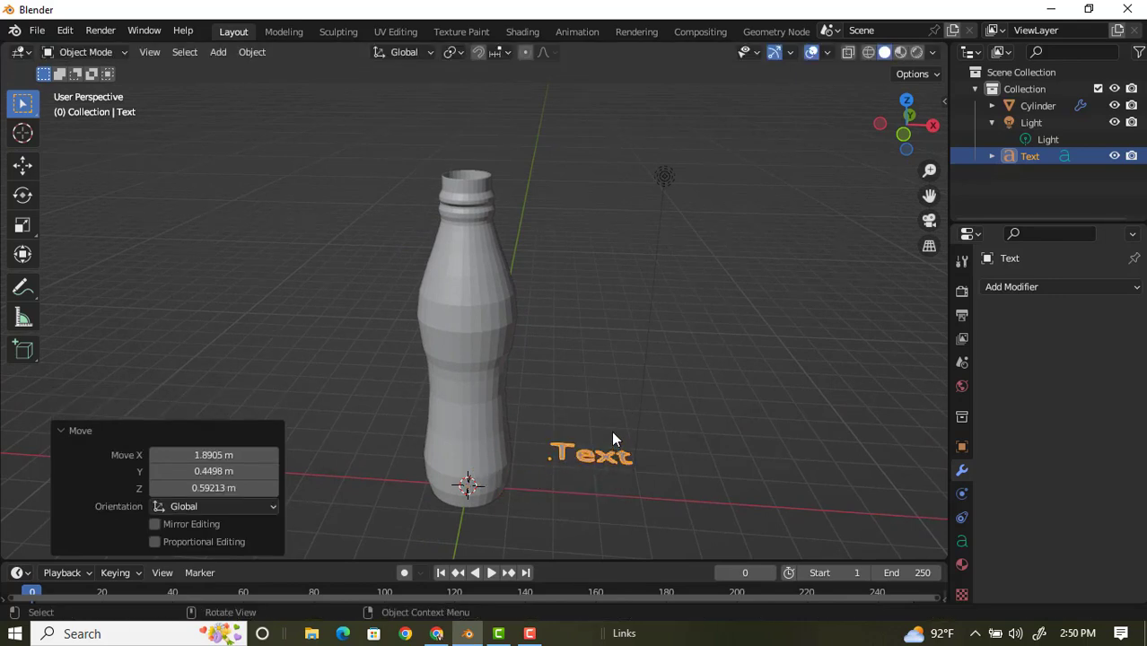
click(85, 52)
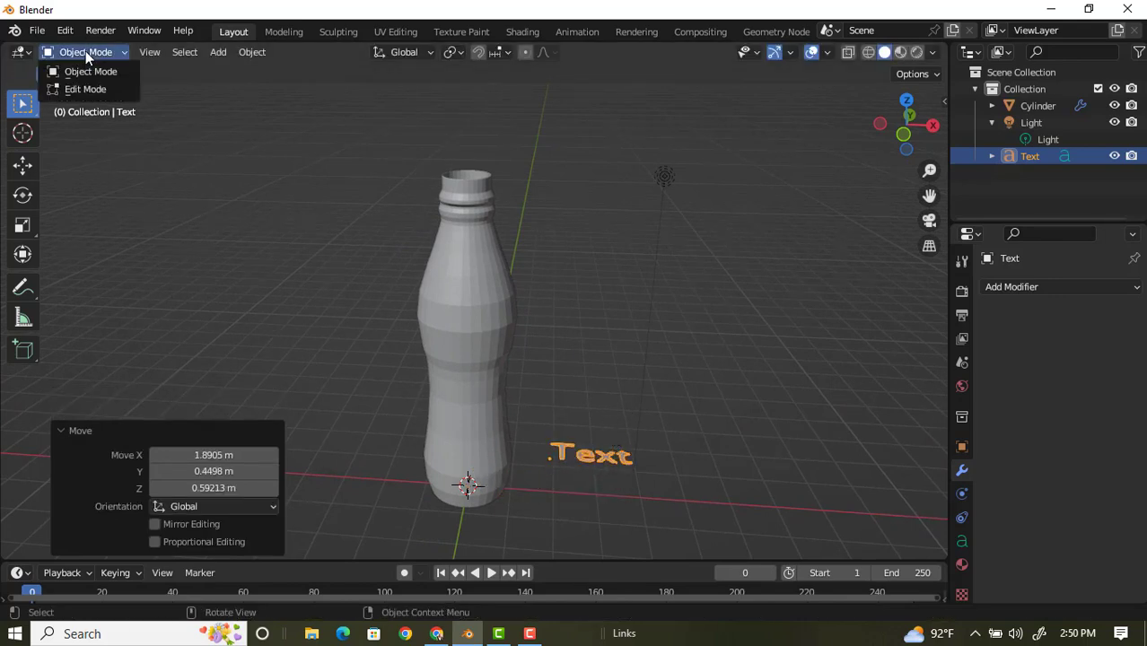
click(91, 93)
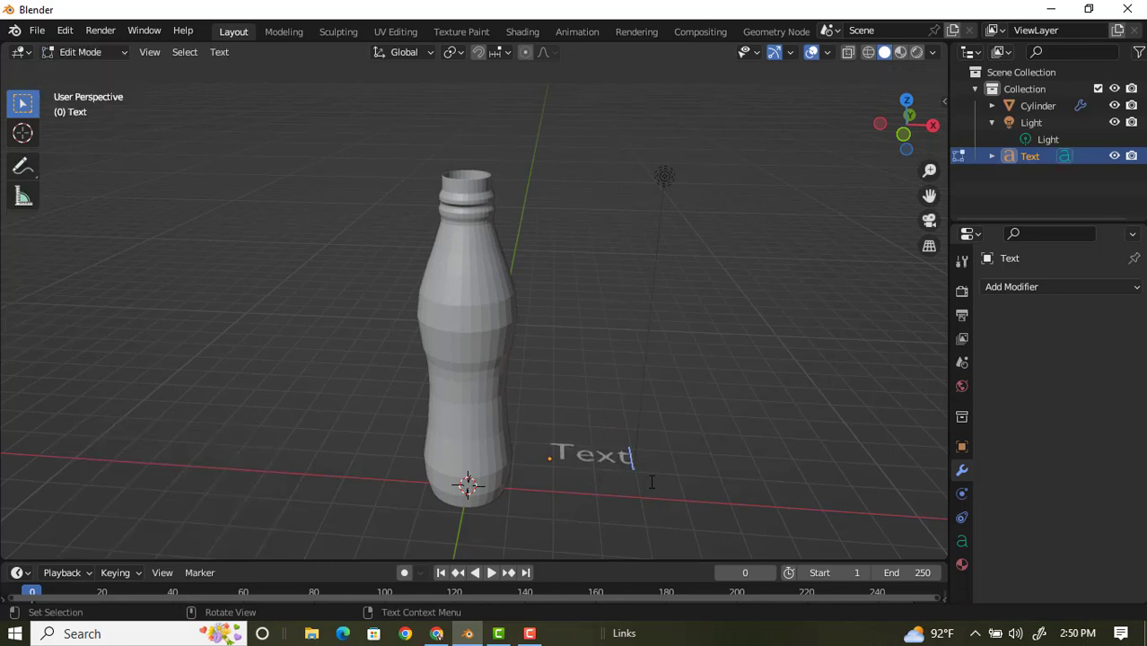
Replace the default text with 'Blender 3d' and 'model Bottle' on two lines
key(BackSpace)
key(BackSpace)
key(BackSpace)
key(BackSpace)
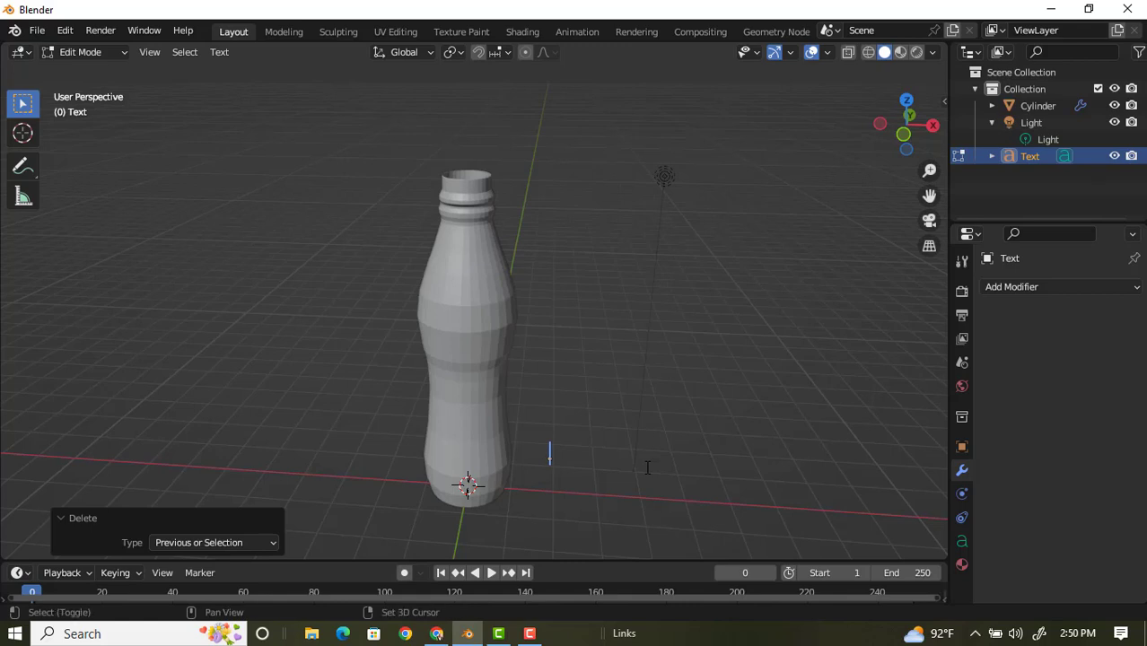
text(Hi)
key(BackSpace)
key(BackSpace)
text(Blend)
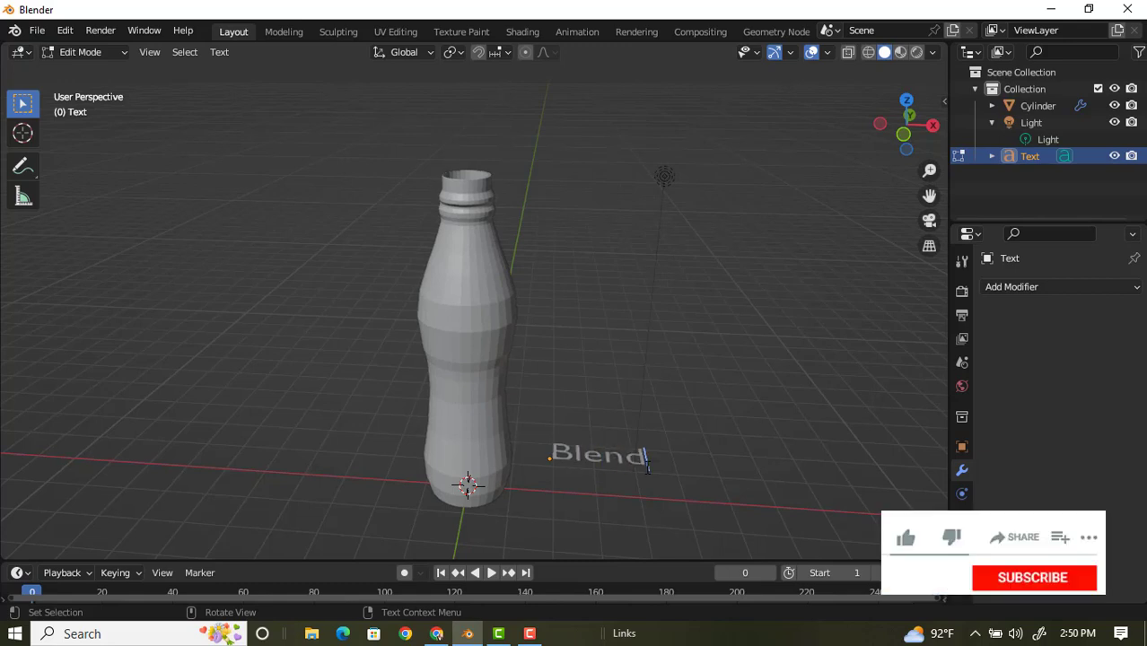
text(er 3)
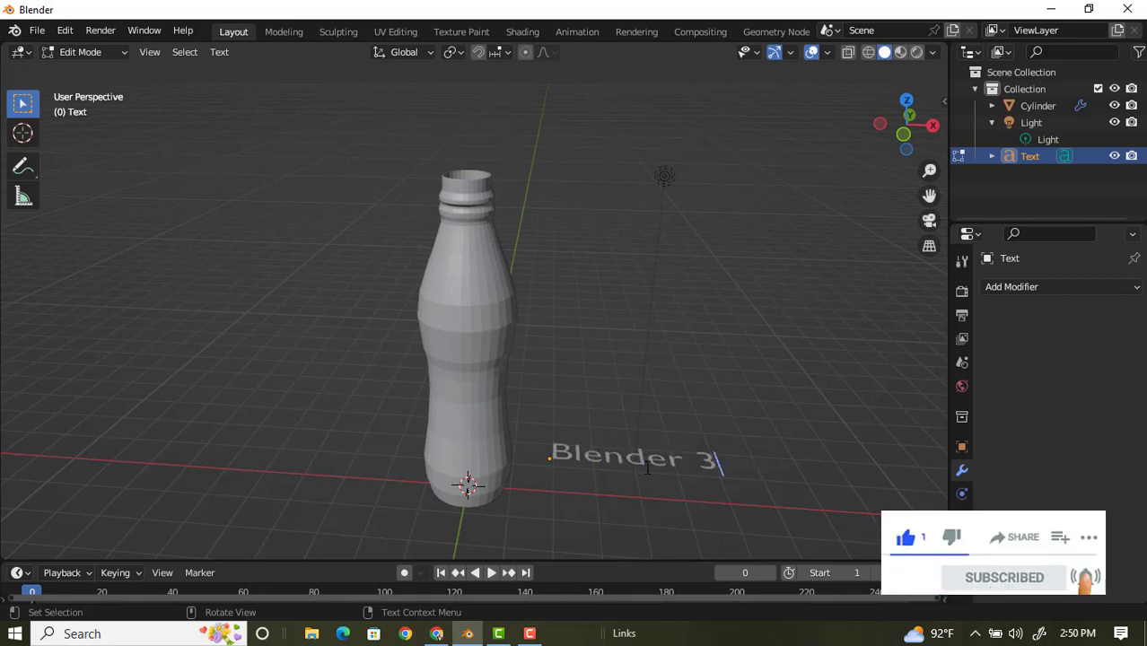
text(d)
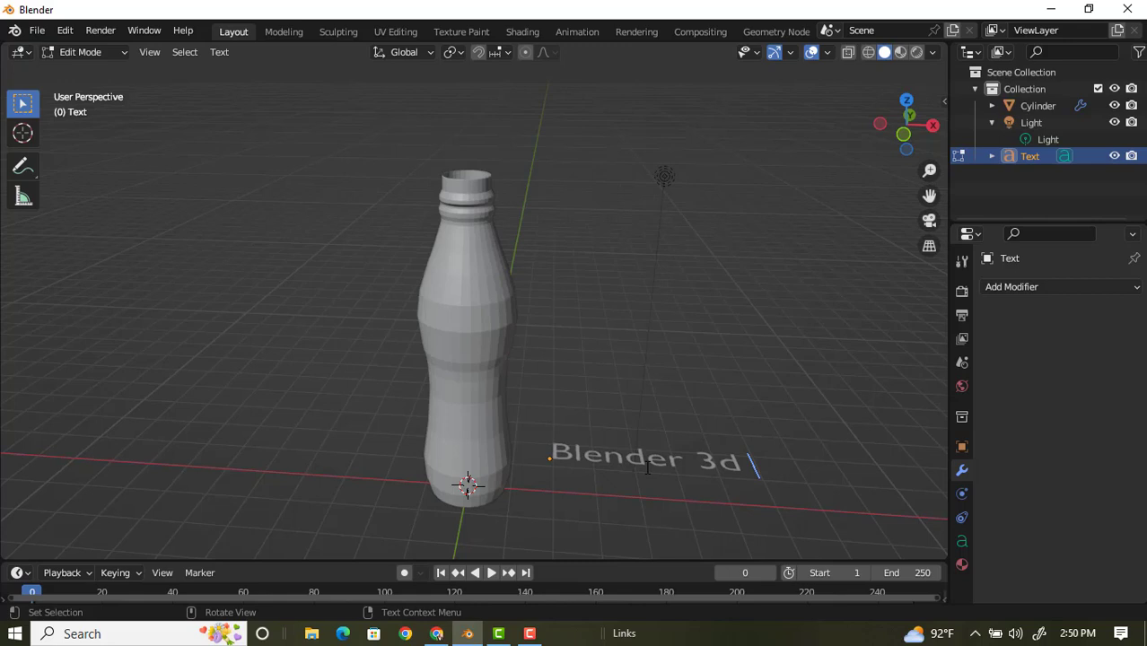
key(BackSpace)
key(Home)
text(mode)
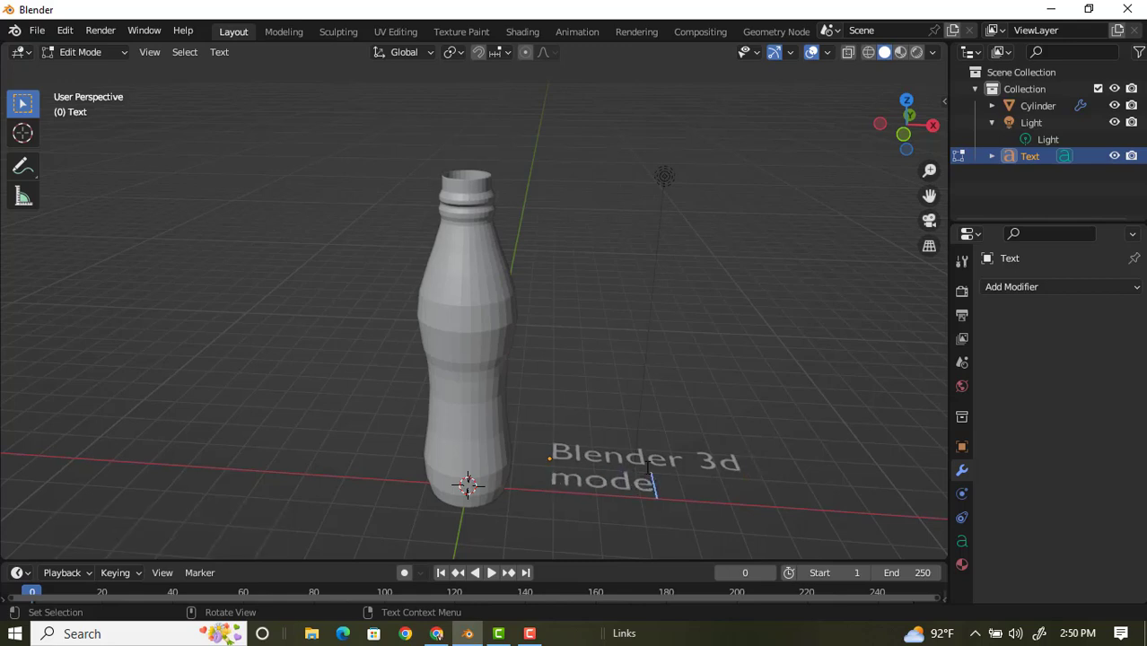
text(l)
text( bott)
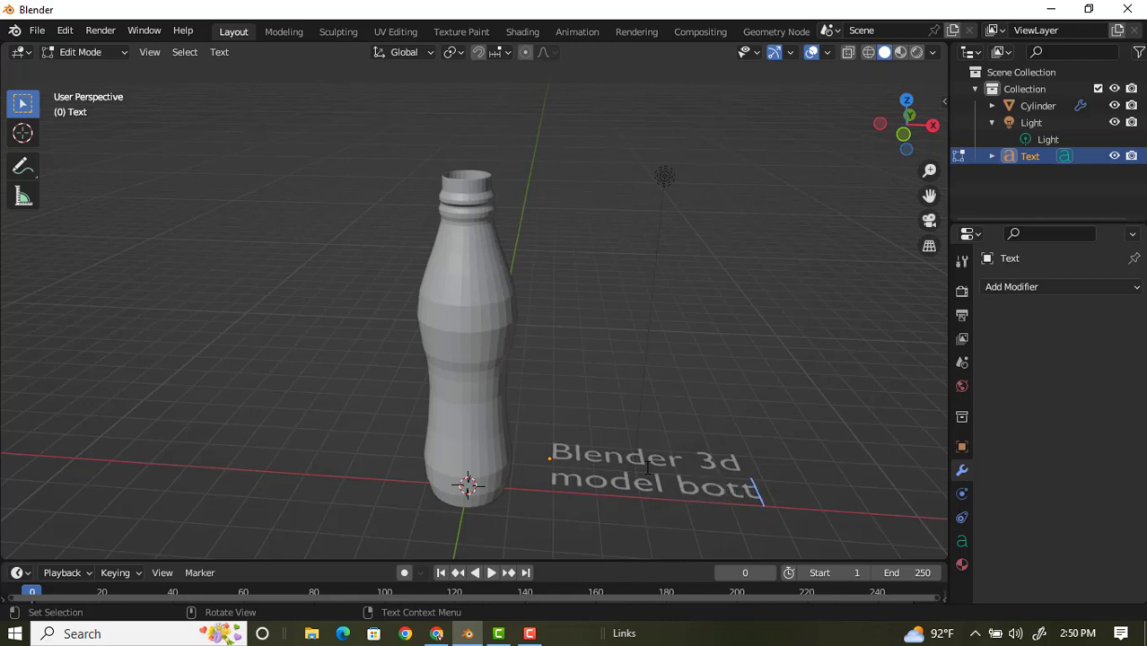
text(le)
click(680, 487)
drag(680, 487, 697, 487)
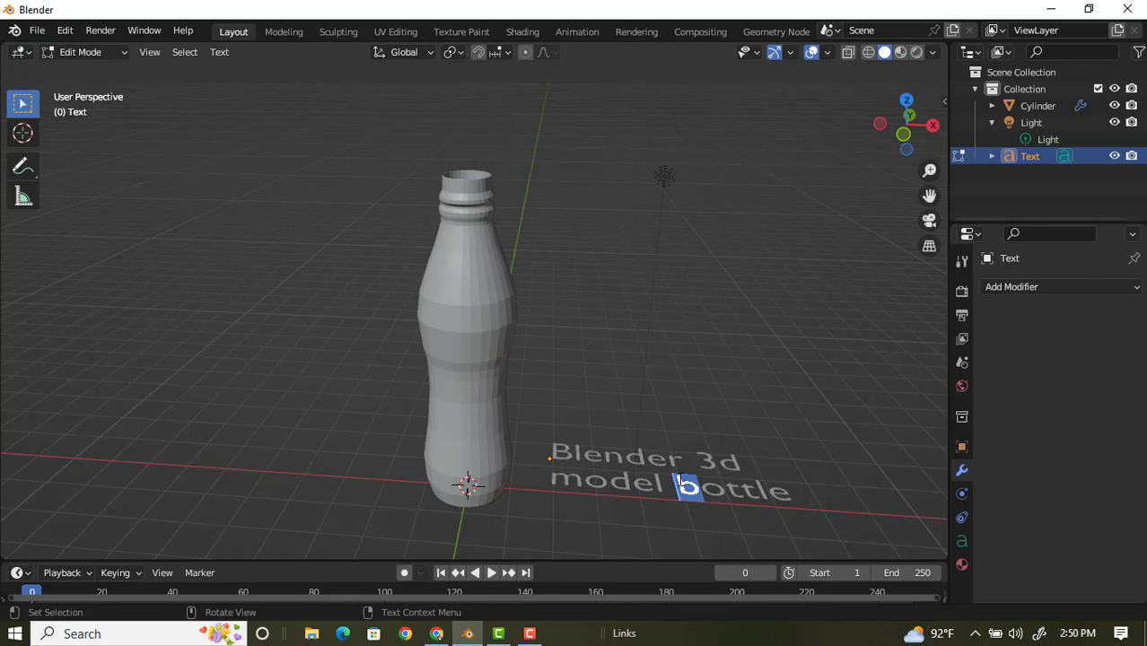
text(B)
Exit text editing and begin rotating the text about the X axis
key(Tab)
key(r)
key(x)
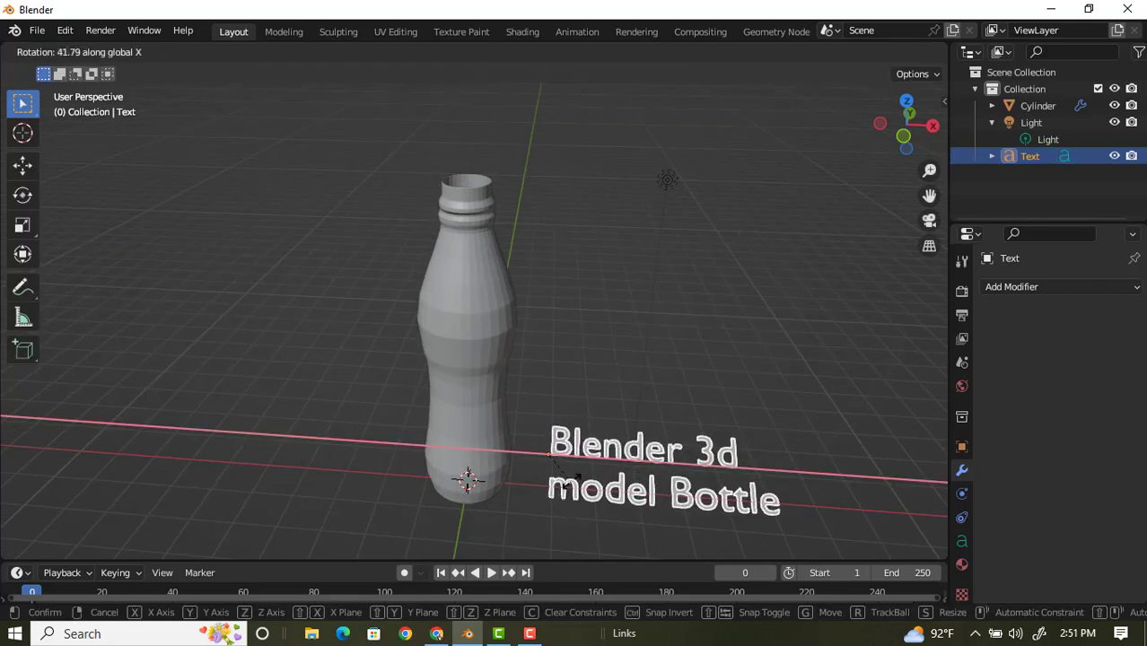
Confirm the text's X rotation at 73.3° and view it from the front
click(563, 89)
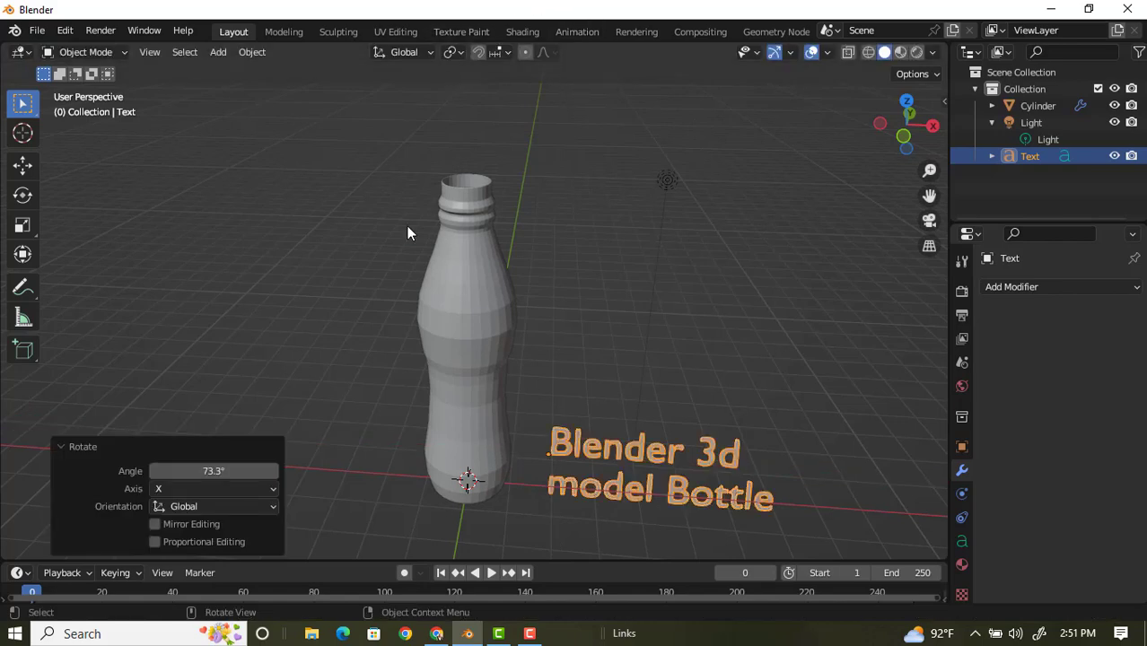
mouse_move(407, 232)
middle_down()
mouse_move(510, 312)
mouse_move(603, 306)
middle_up()
middle_drag(656, 306, 641, 367)
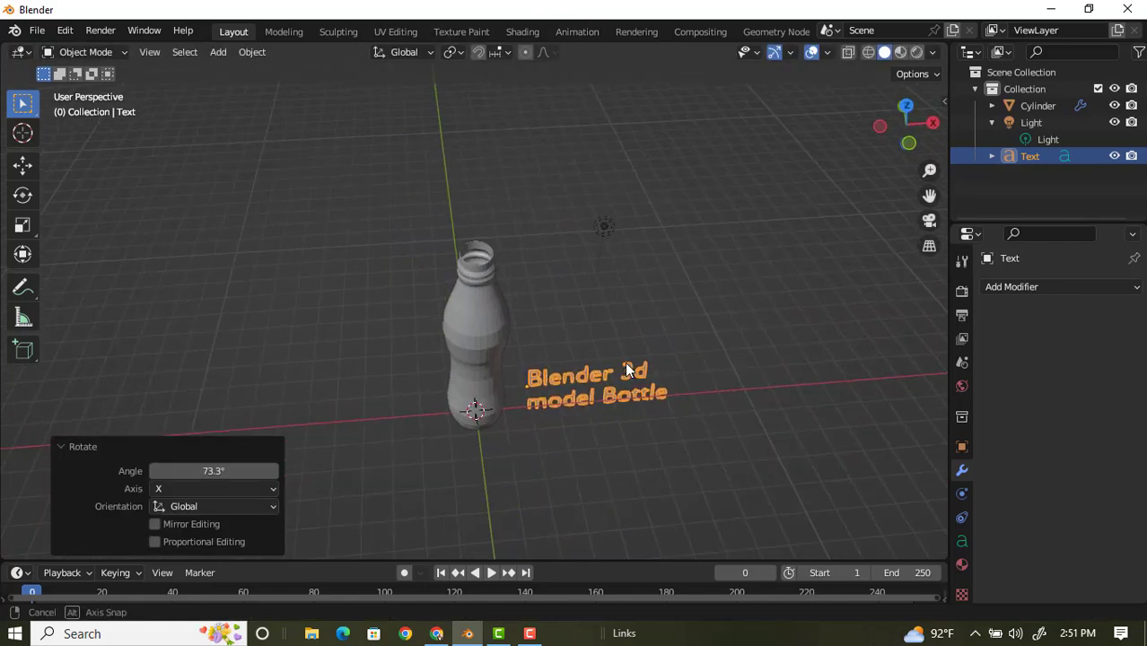
middle_drag(640, 361, 614, 357)
Scale the text up uniformly to about 2.999
key(s)
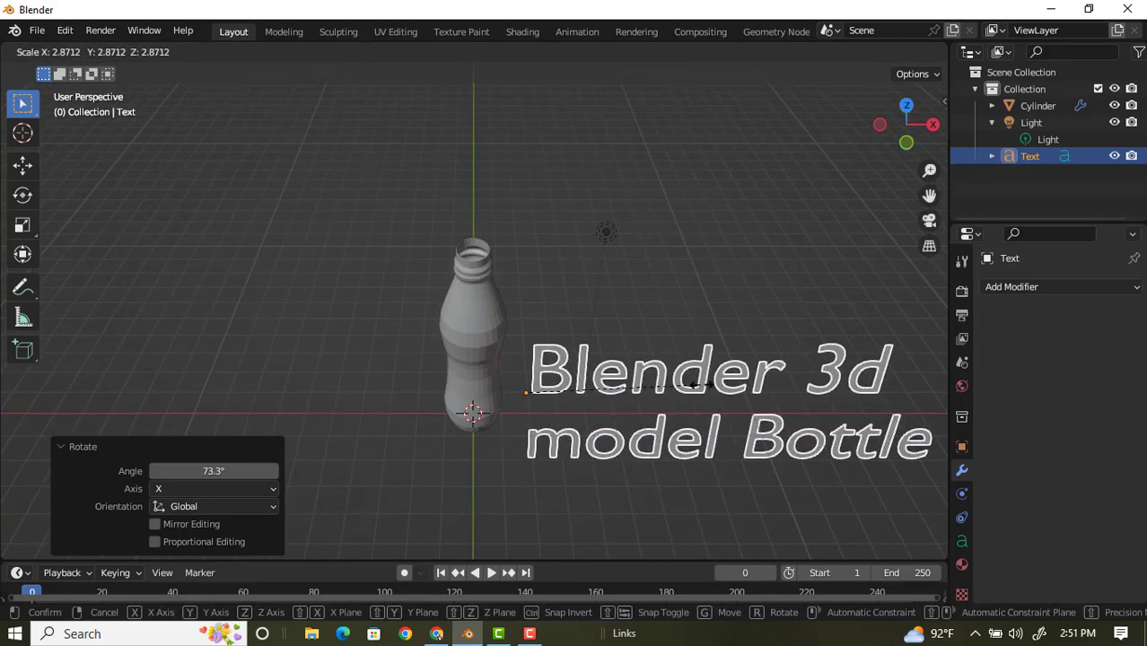
click(414, 344)
mouse_move(414, 343)
middle_down()
mouse_move(632, 290)
mouse_move(708, 367)
middle_up()
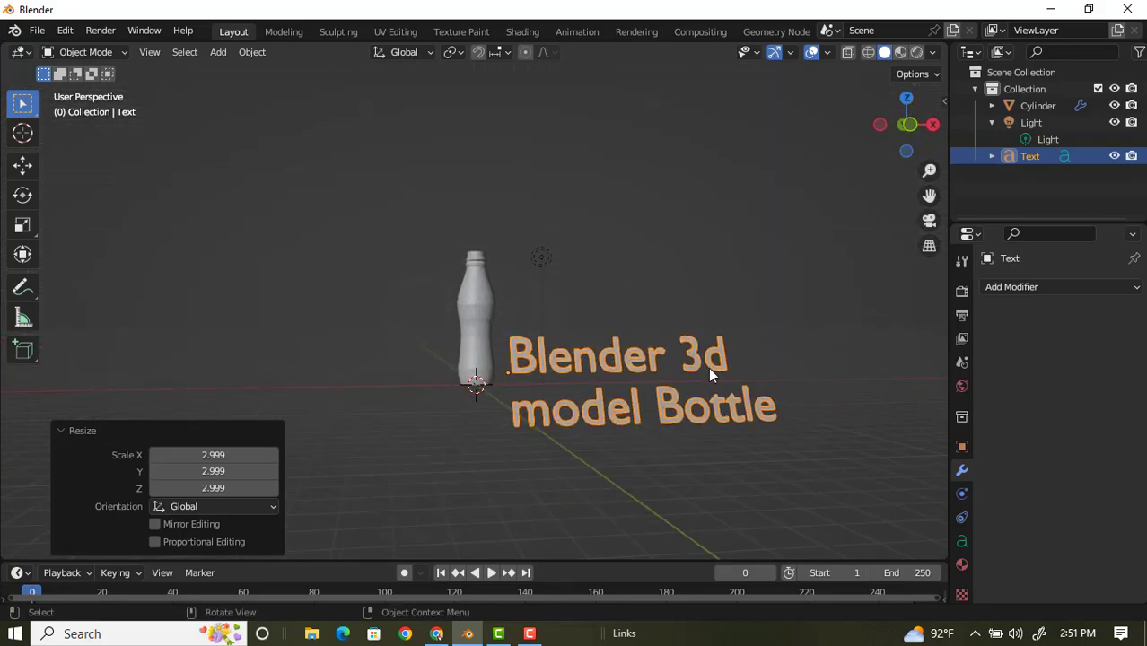